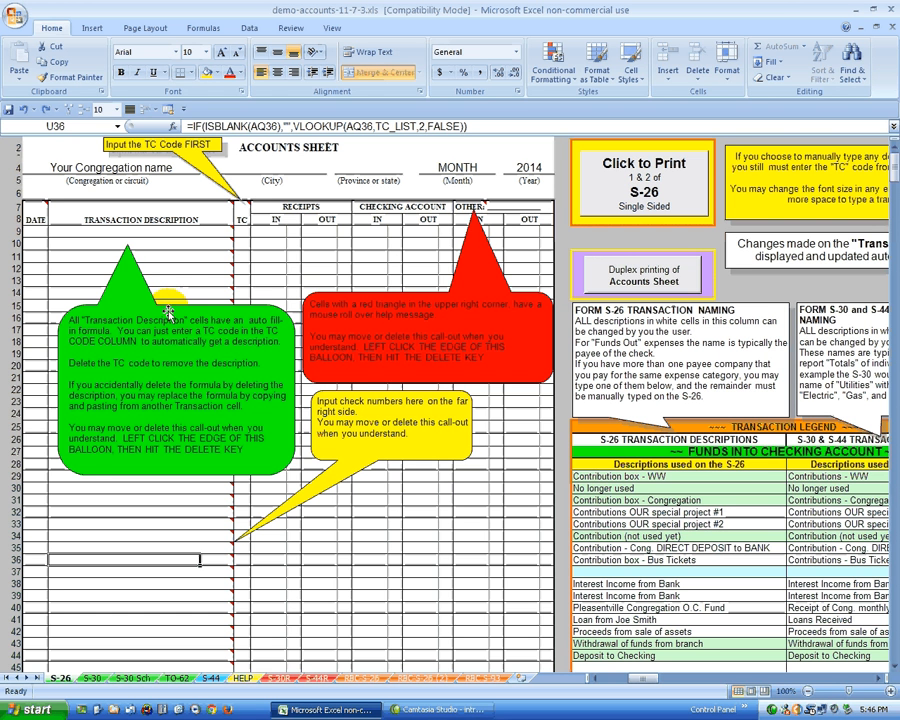
Step: Delete the green, red and both yellow help call-outs covering the S-26 accounts sheet
{"action": "left_click", "coordinate": [174, 307]}
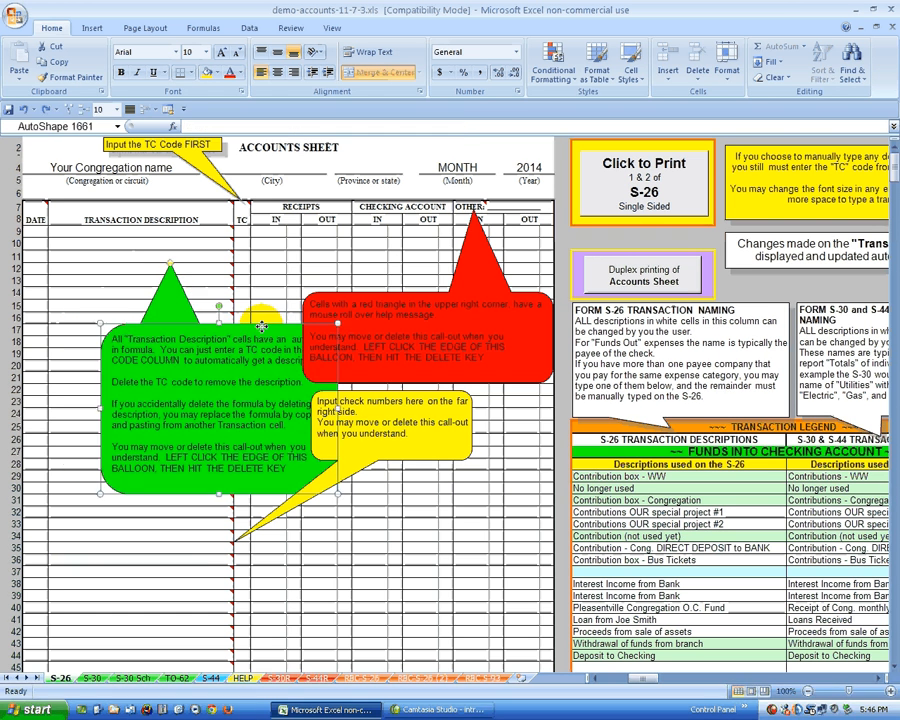
{"action": "left_click_drag", "start_coordinate": [174, 307], "coordinate": [234, 323]}
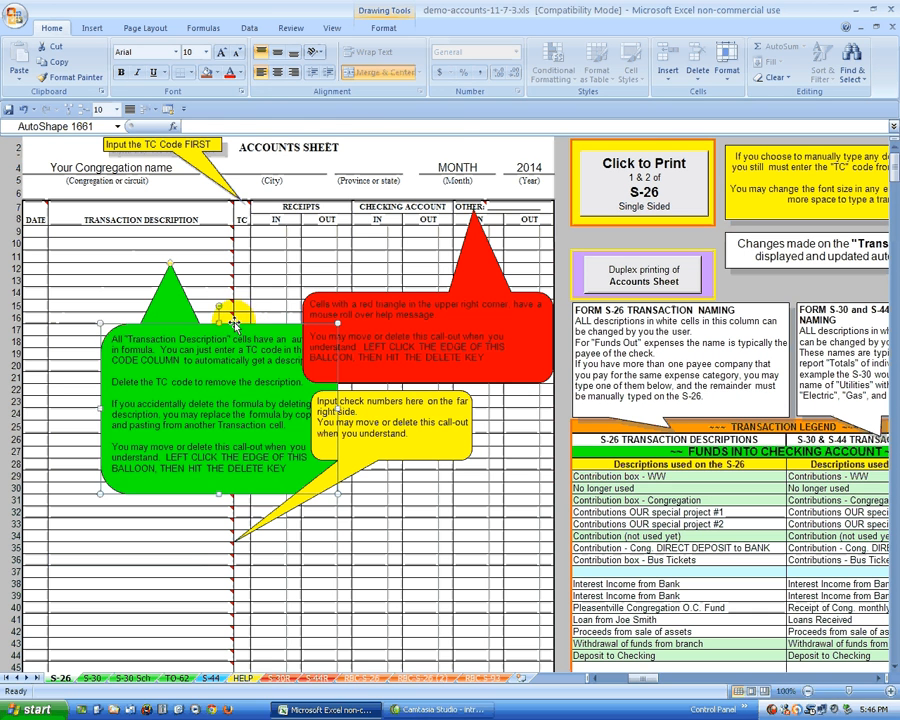
{"action": "key", "text": "Delete"}
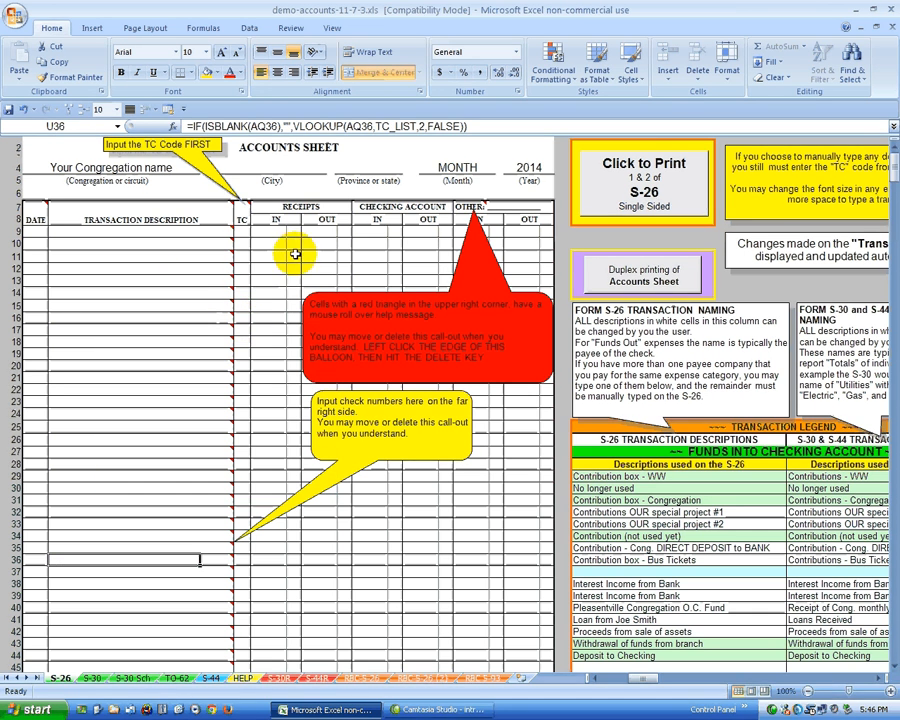
{"action": "left_click", "coordinate": [396, 295]}
{"action": "key", "text": "Delete"}
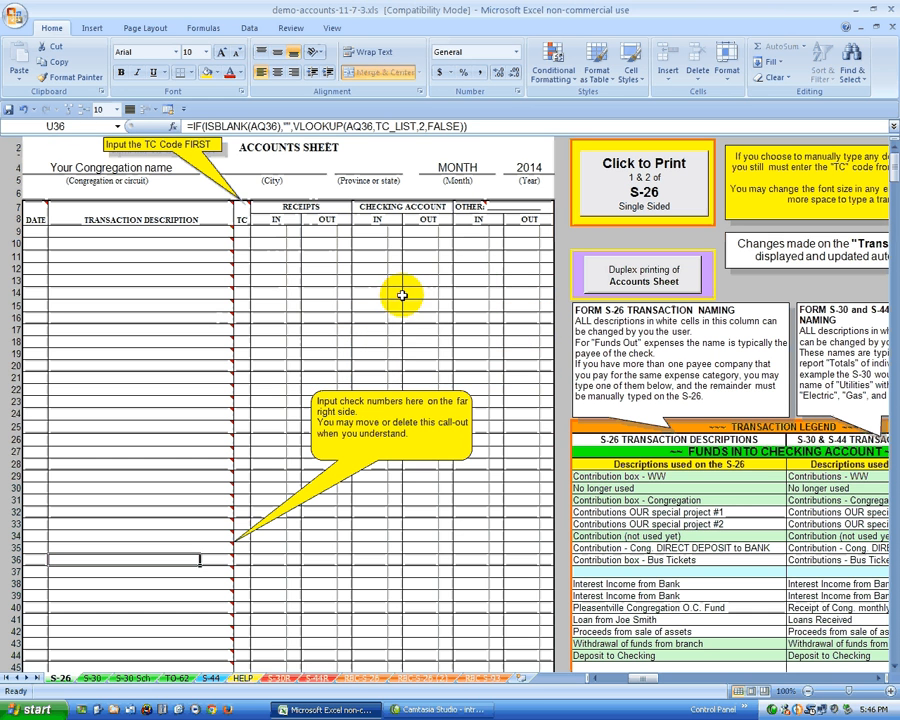
{"action": "left_click", "coordinate": [416, 390]}
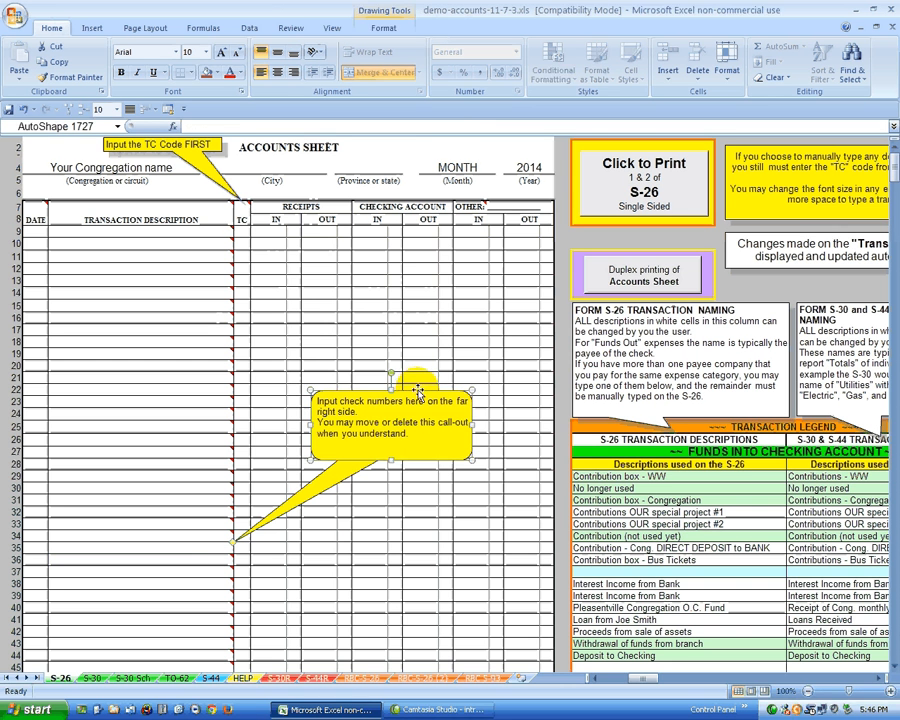
{"action": "key", "text": "Delete"}
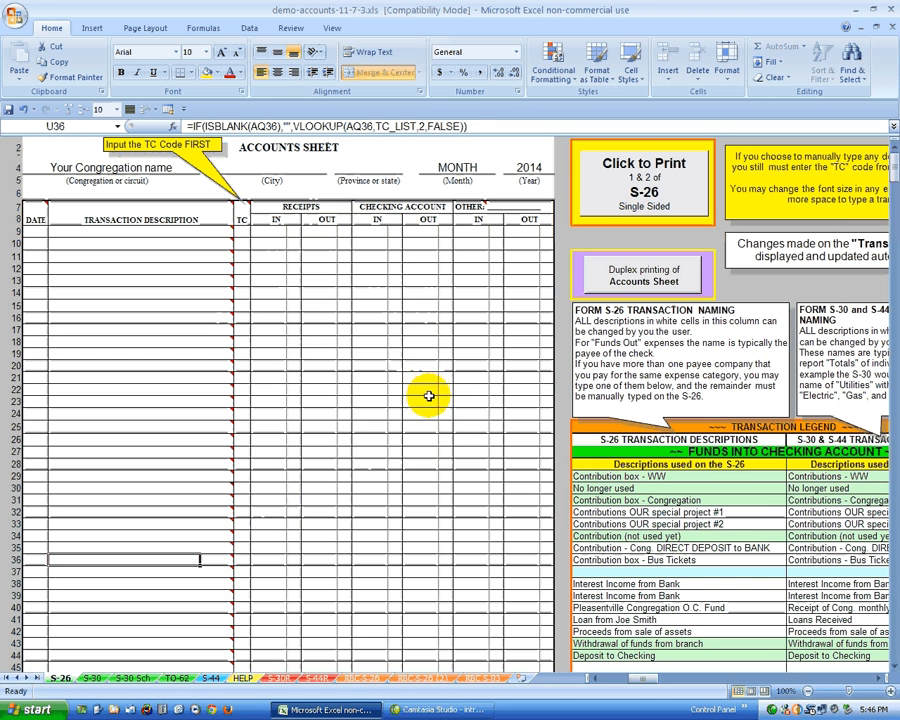
{"action": "left_click", "coordinate": [201, 163]}
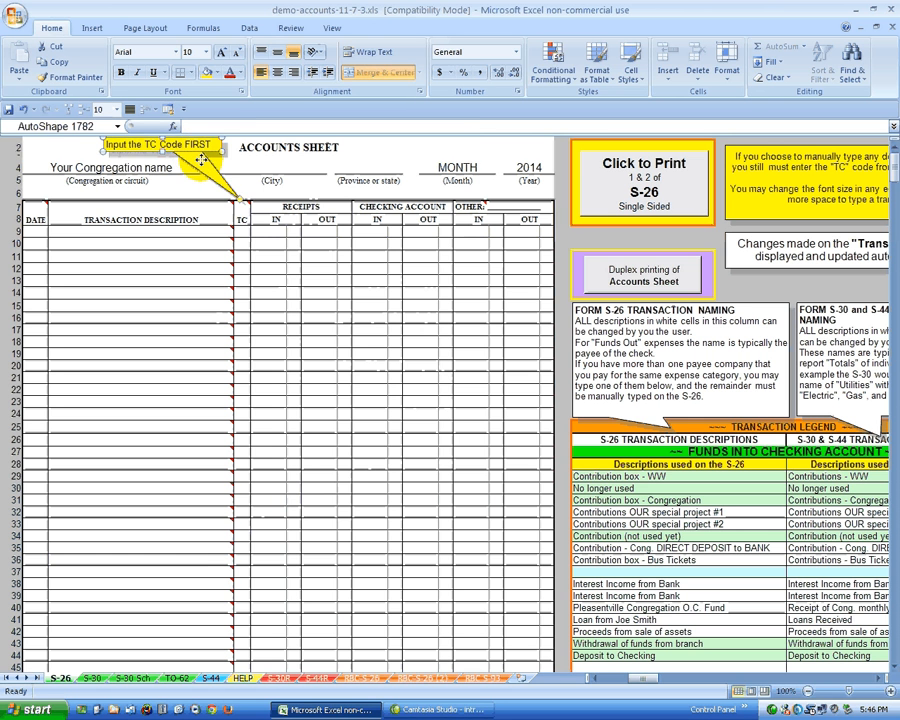
{"action": "key", "text": "Delete"}
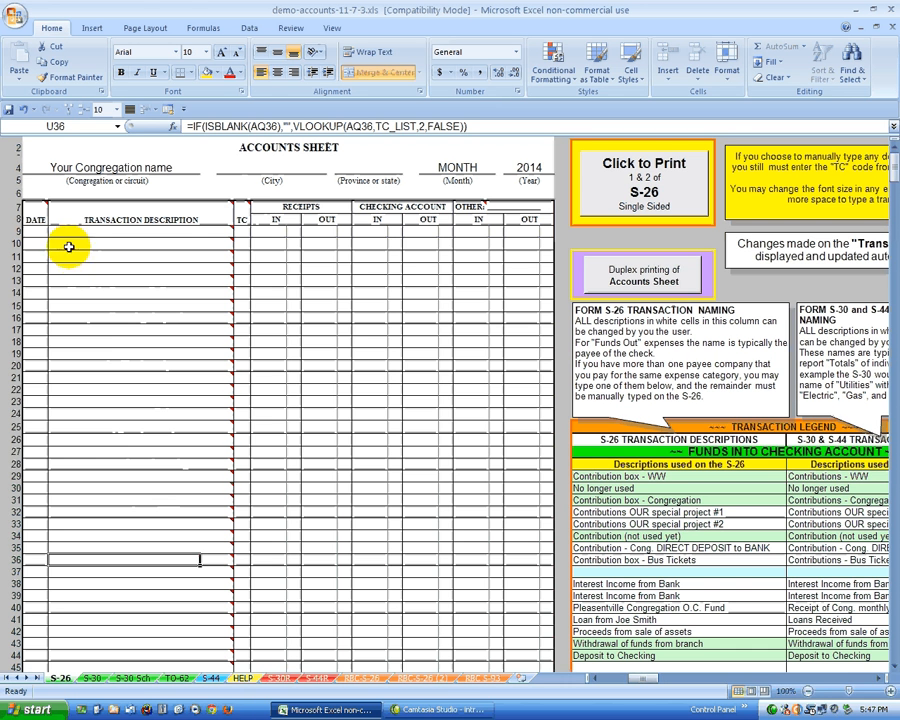
Step: Read the pop-up help notes on the Date, TC and Transaction Description columns
{"action": "mouse_move", "coordinate": [36, 209]}
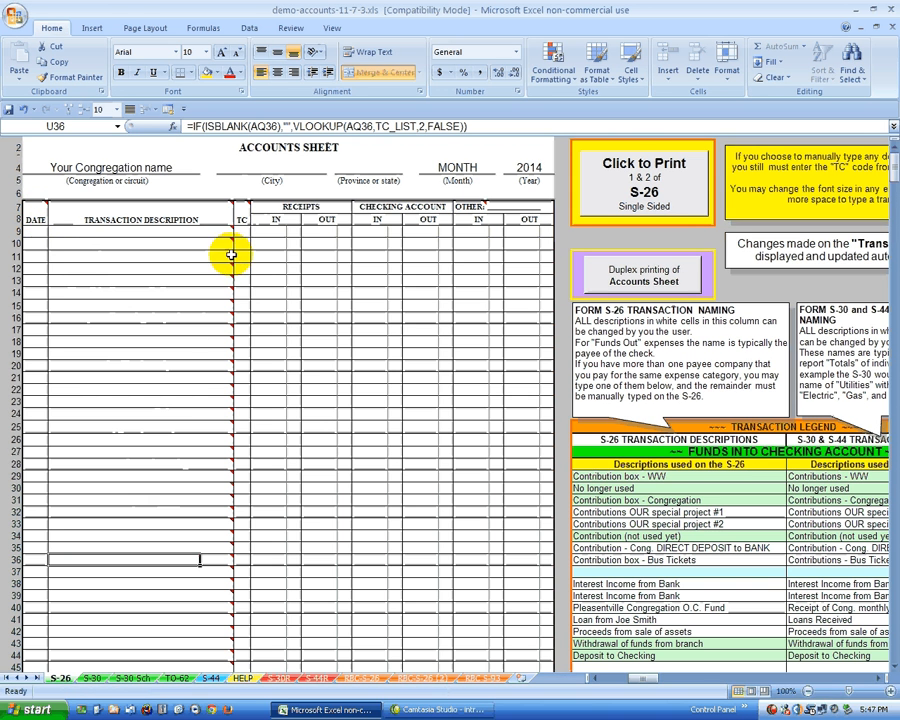
{"action": "mouse_move", "coordinate": [248, 208]}
{"action": "mouse_move", "coordinate": [209, 208]}
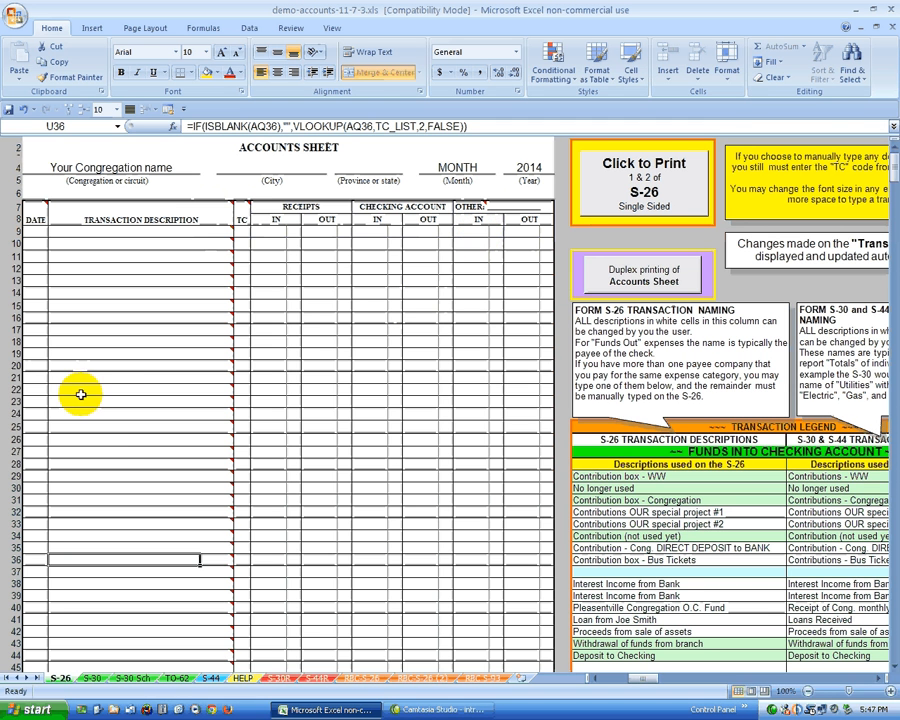
{"action": "mouse_move", "coordinate": [203, 553]}
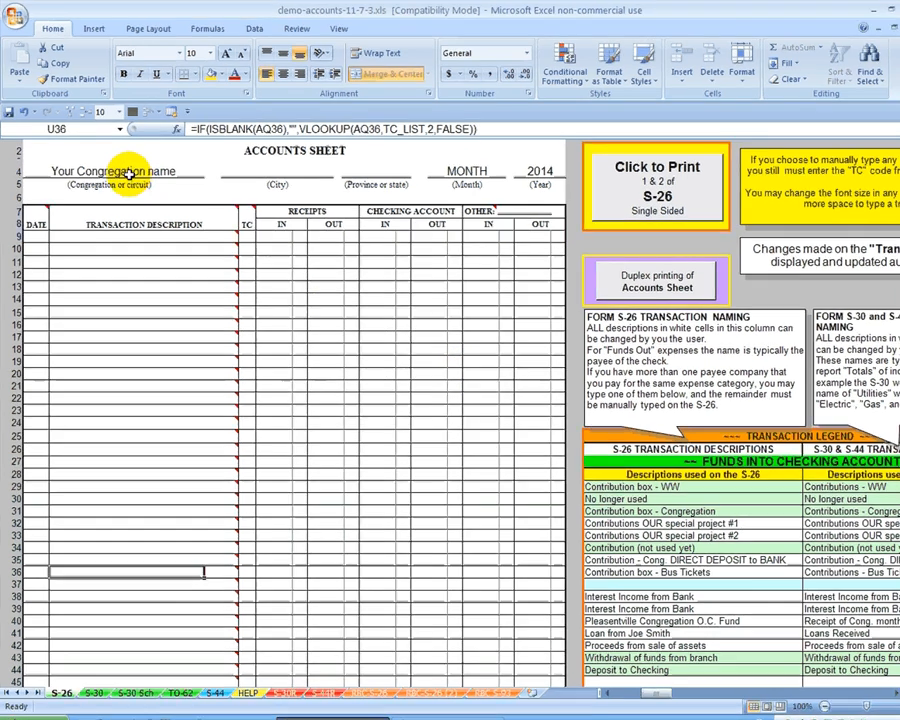
Step: Fill in the sheet heading with congregation Wild West, city Dry Gulch and state TX
{"action": "left_click", "coordinate": [127, 170]}
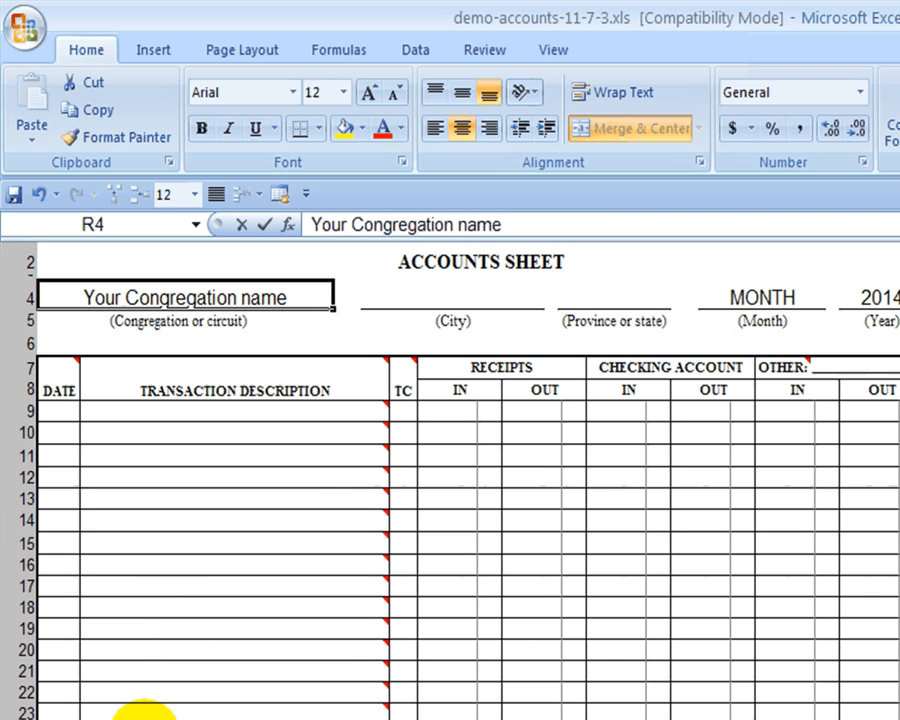
{"action": "type", "text": "Wild West"}
{"action": "key", "text": "Tab"}
{"action": "key", "text": "Tab"}
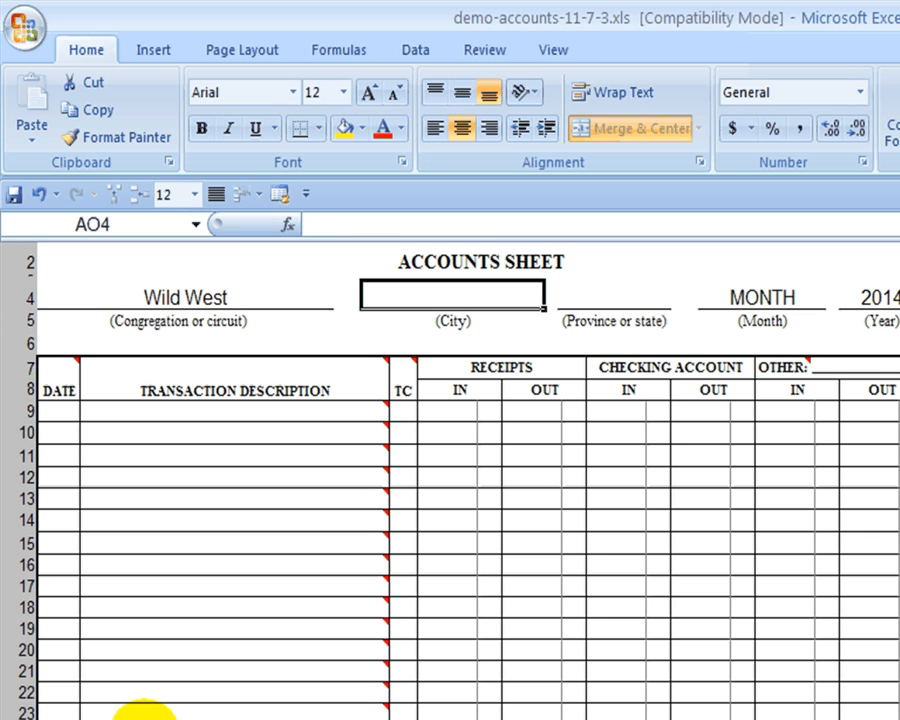
{"action": "type", "text": "Dry Gulch"}
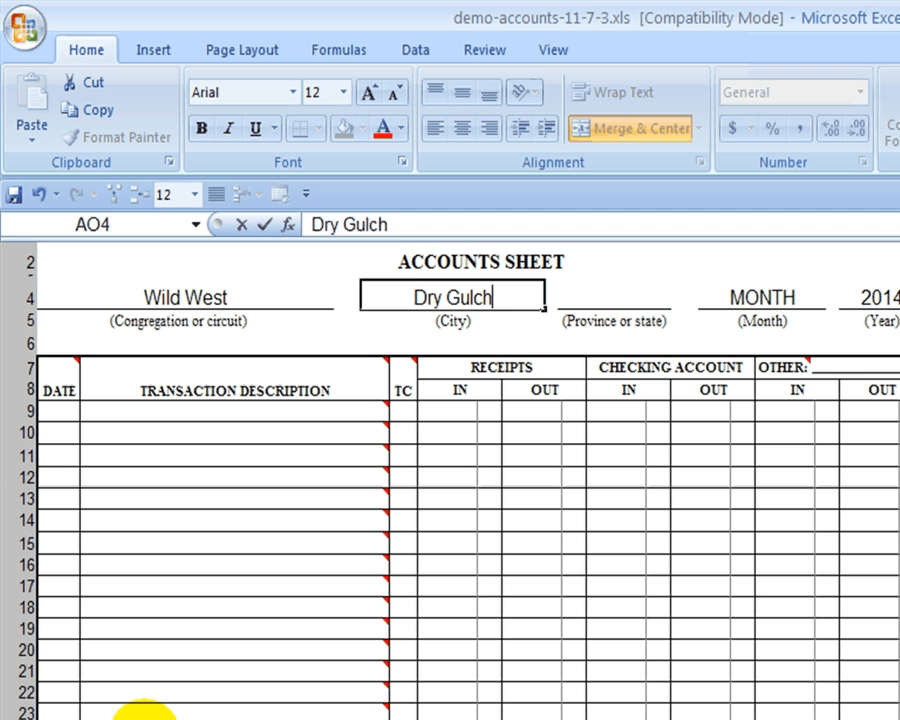
{"action": "key", "text": "Tab"}
{"action": "key", "text": "Tab"}
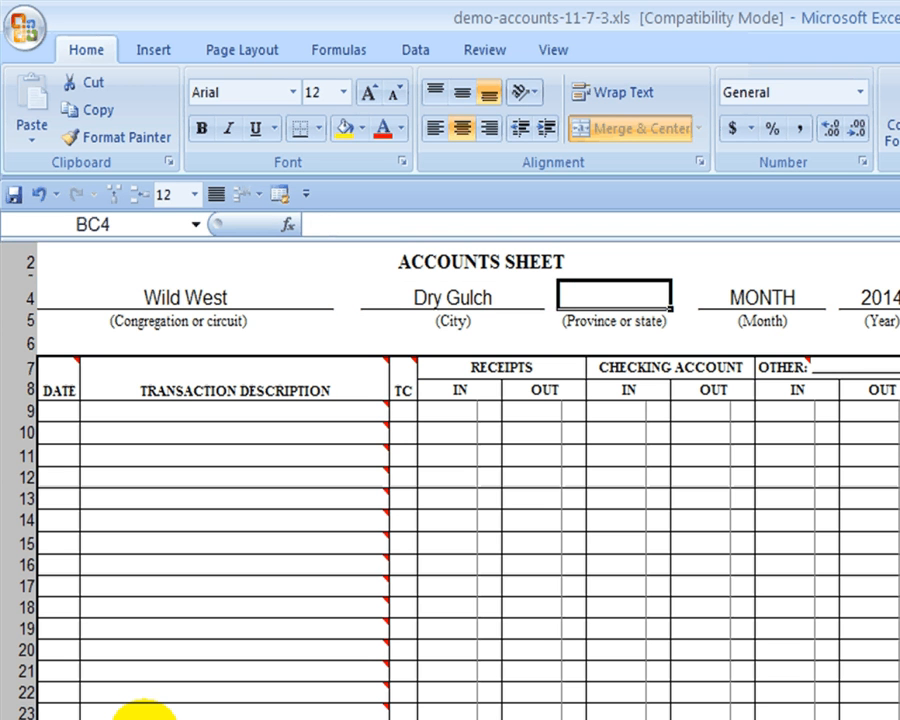
{"action": "type", "text": "TX"}
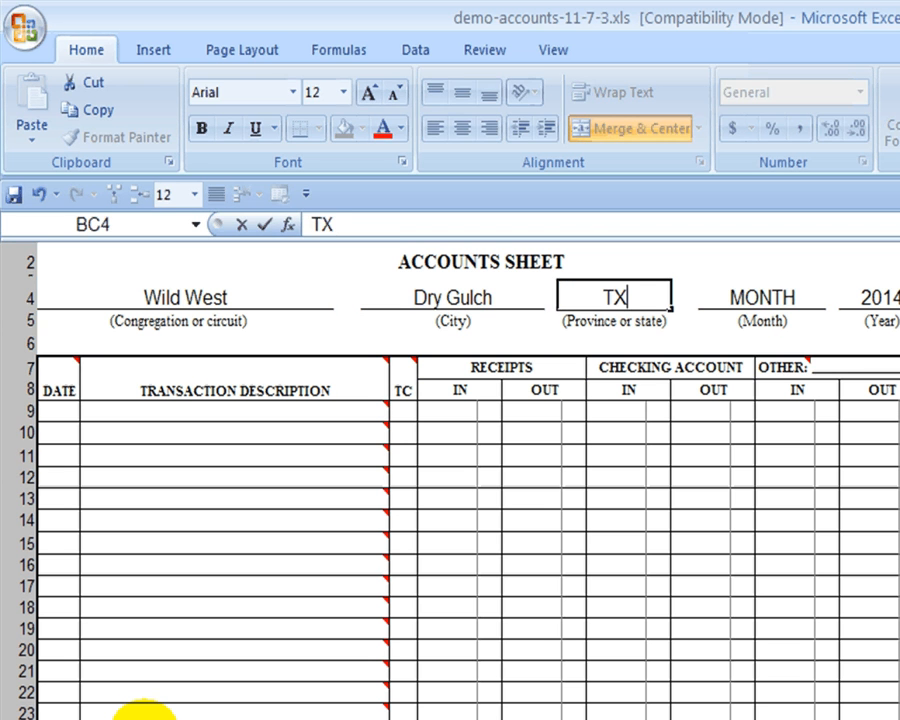
Step: Set the sheet heading's month to March and the year to 2015
{"action": "key", "text": "Tab"}
{"action": "key", "text": "Tab"}
{"action": "key", "text": "Tab"}
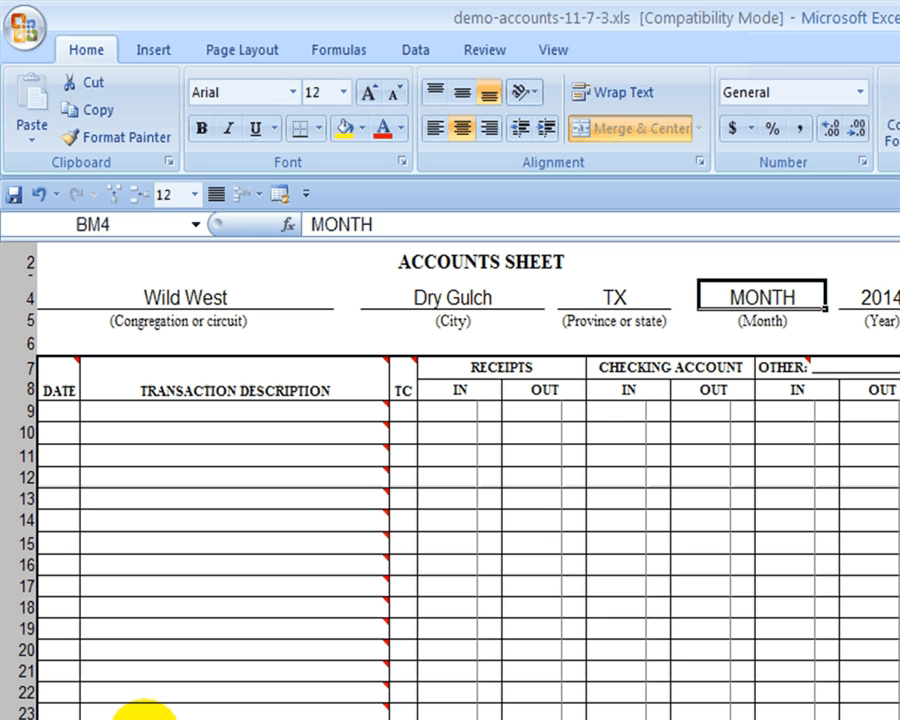
{"action": "type", "text": "Marc"}
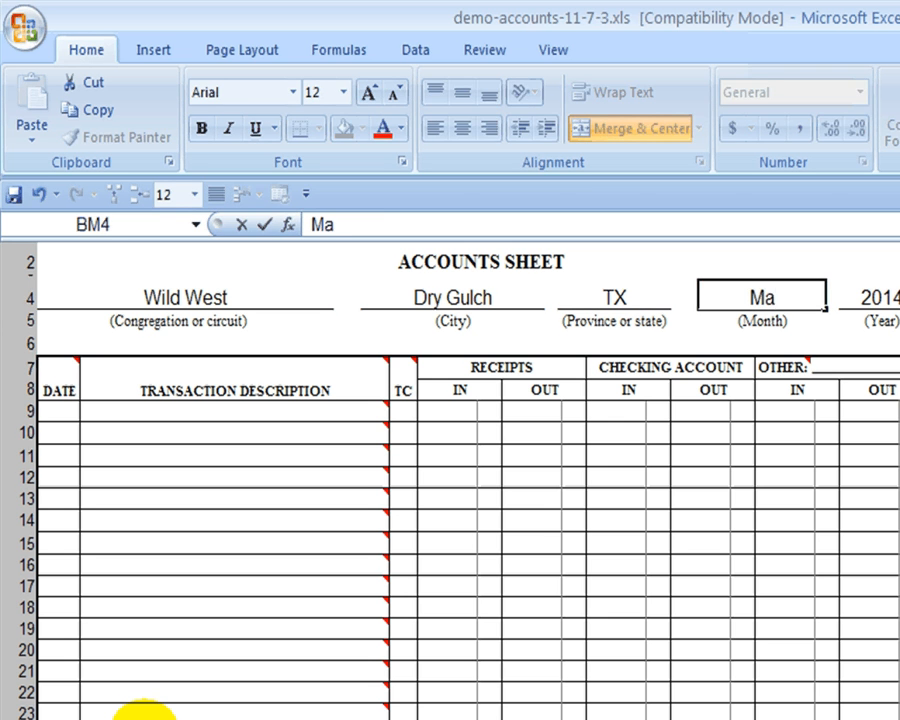
{"action": "type", "text": "h"}
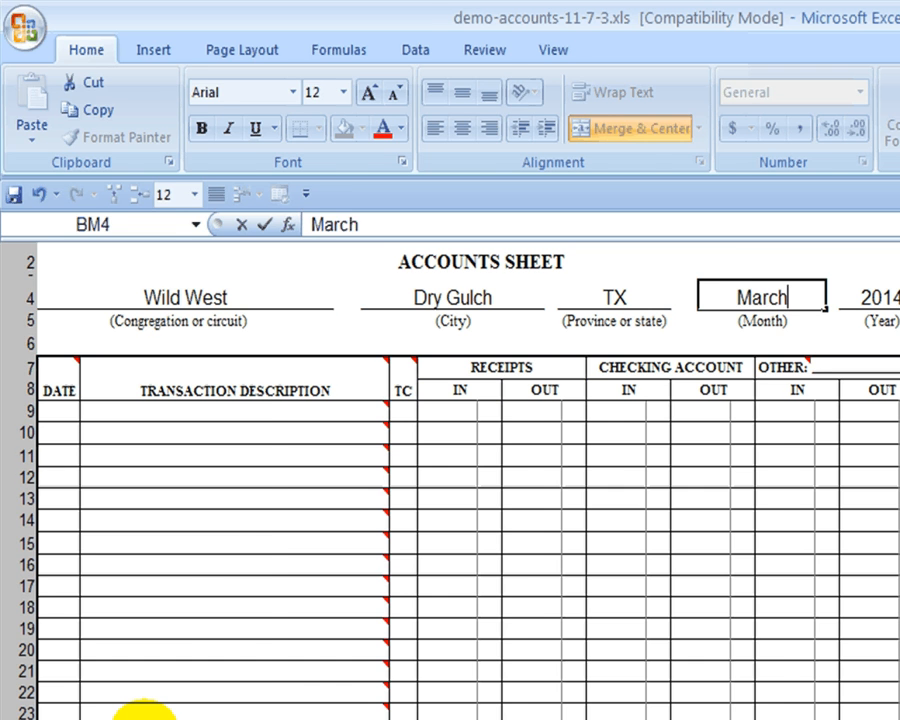
{"action": "key", "text": "Tab"}
{"action": "key", "text": "Tab"}
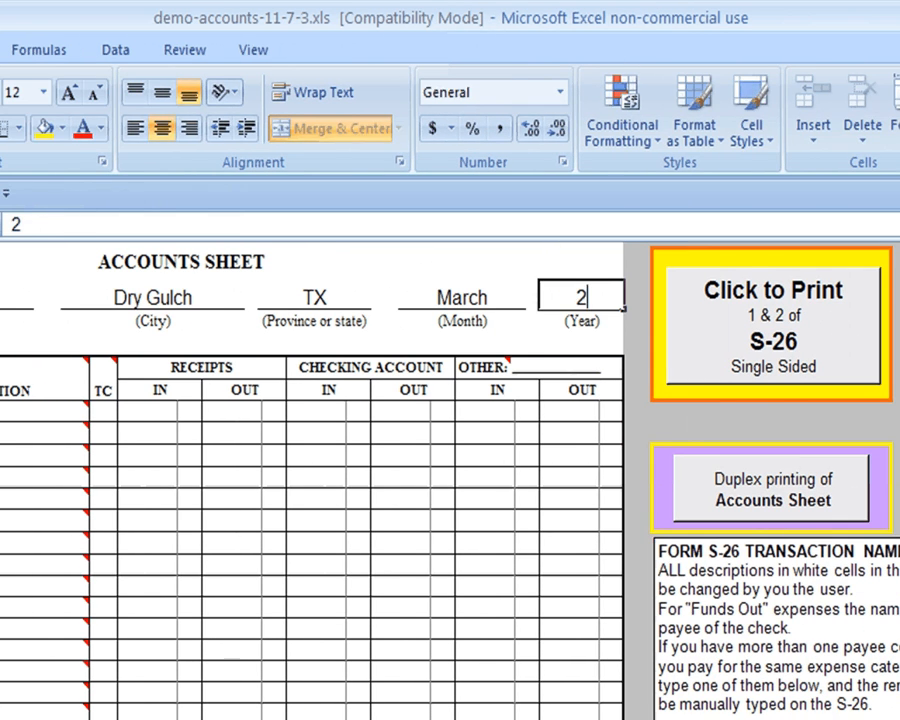
{"action": "type", "text": "2015"}
{"action": "key", "text": "Left"}
Step: Enter transaction code W in the TC cell of row 9 and code C in row 10
{"action": "key", "text": "Left"}
{"action": "key", "text": "Left"}
{"action": "key", "text": "Left"}
{"action": "key", "text": "Left"}
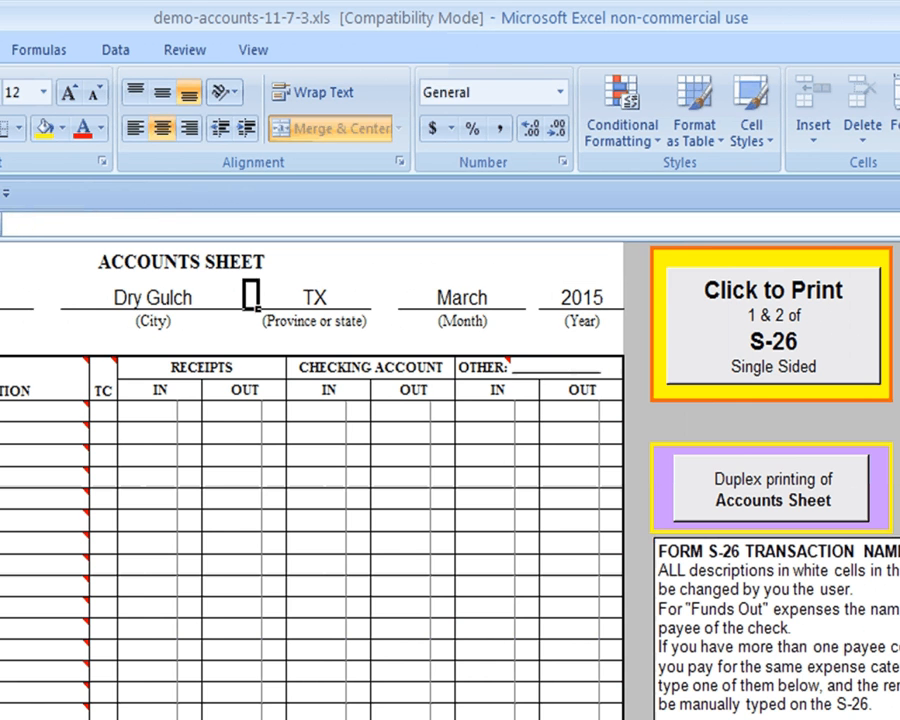
{"action": "key", "text": "Left"}
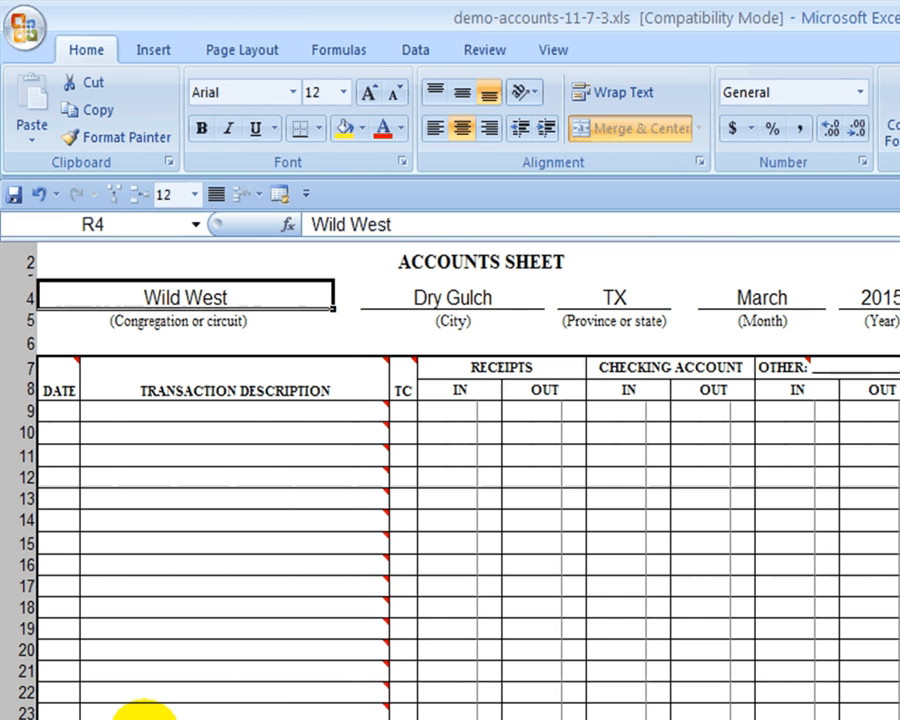
{"action": "key", "text": "Down"}
{"action": "key", "text": "Down"}
{"action": "key", "text": "Down"}
{"action": "key", "text": "Down"}
{"action": "key", "text": "Down"}
{"action": "key", "text": "Down"}
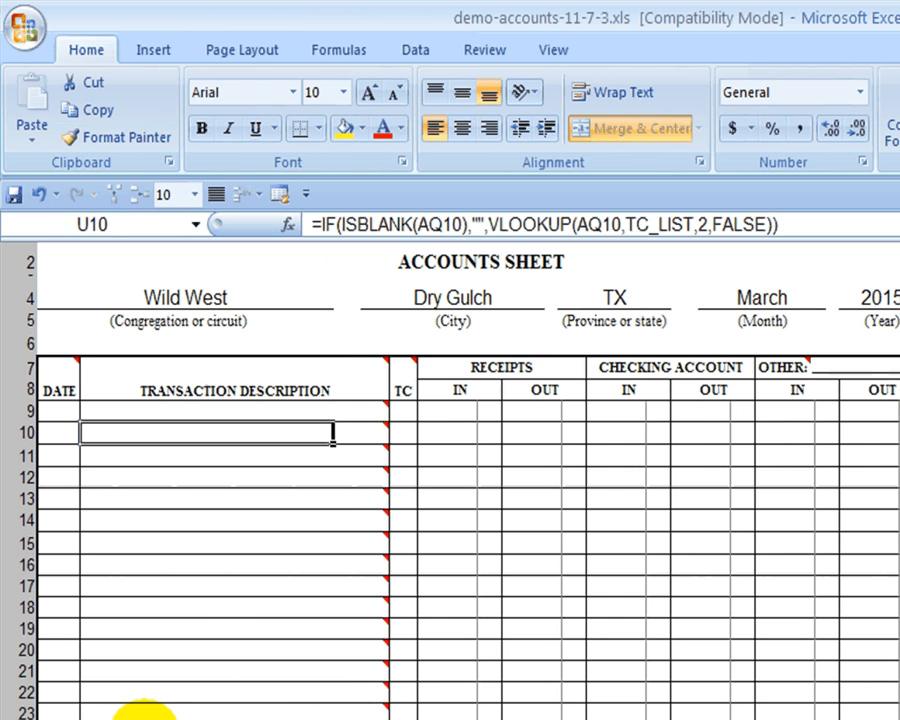
{"action": "key", "text": "Up"}
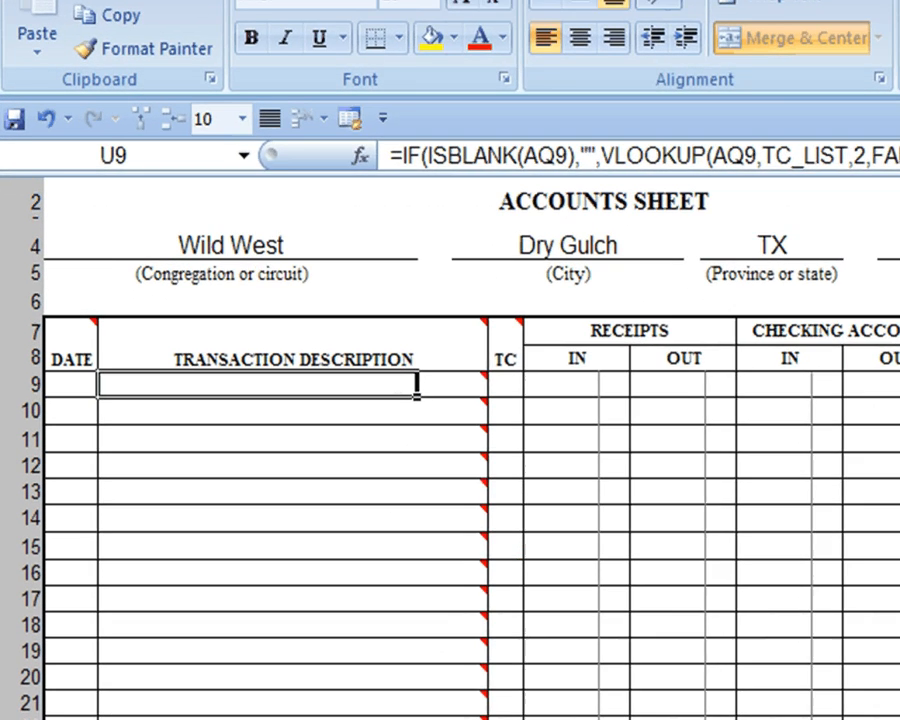
{"action": "key", "text": "Tab"}
{"action": "key", "text": "Tab"}
{"action": "key", "text": "Tab"}
{"action": "key", "text": "shift+Tab"}
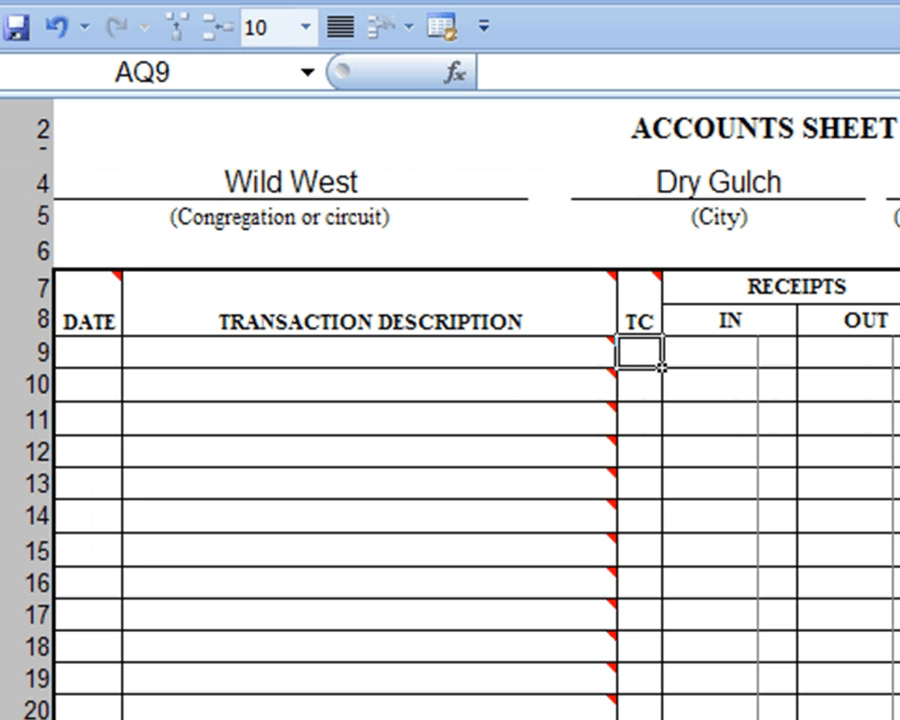
{"action": "type", "text": "W"}
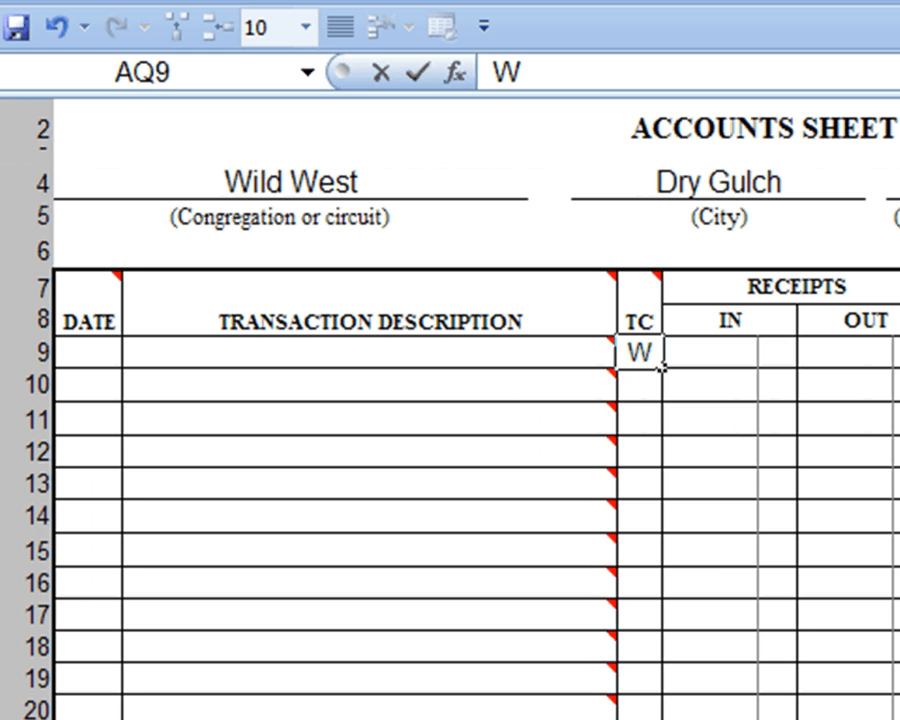
{"action": "key", "text": "Return"}
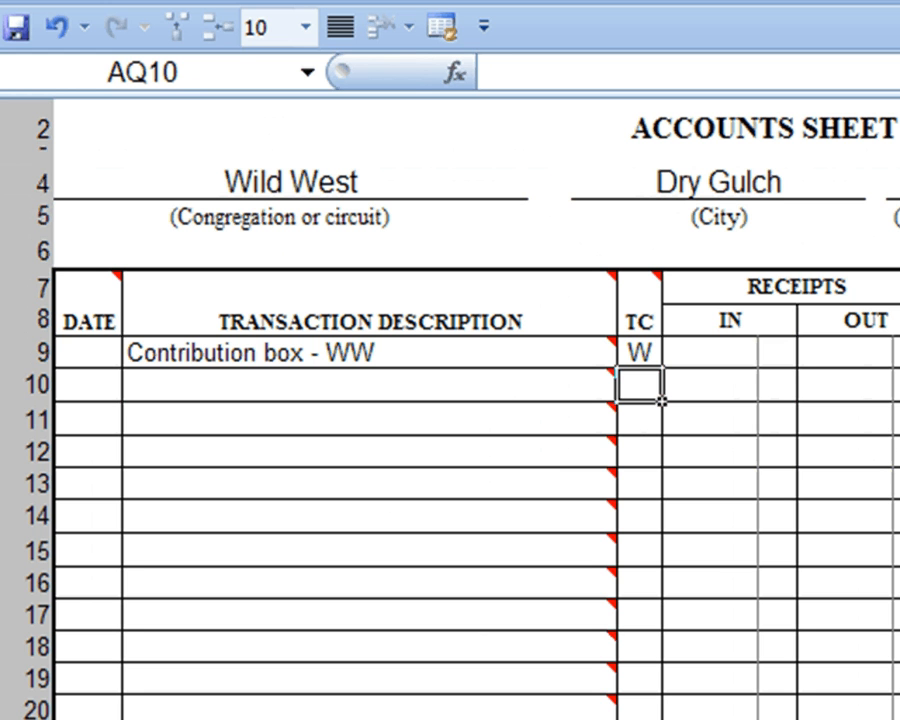
{"action": "type", "text": "C"}
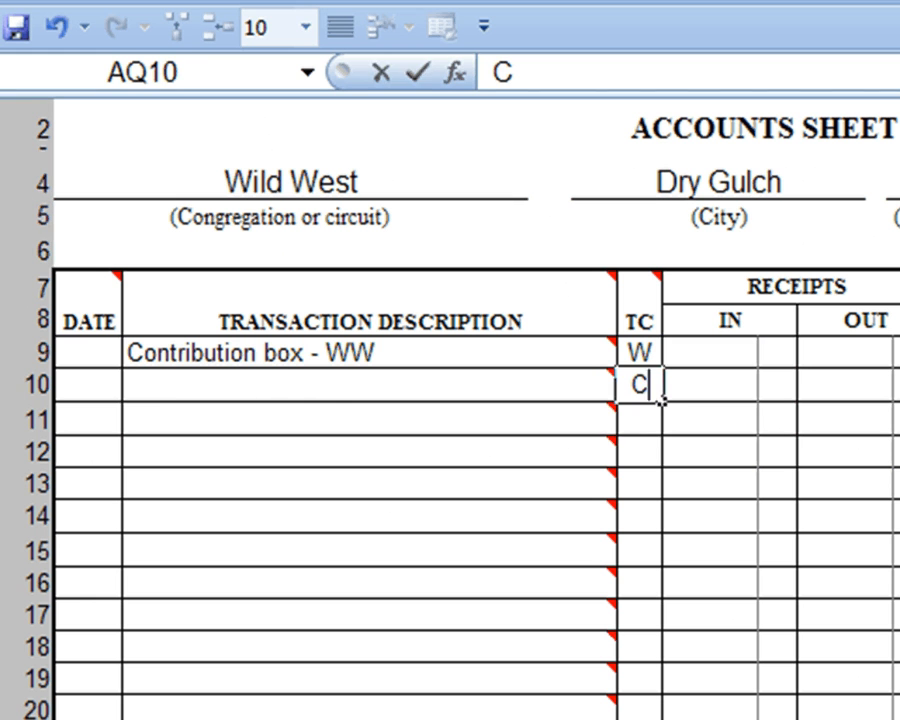
{"action": "key", "text": "Return"}
Step: Enter 1 as the date for both contribution rows, 9 and 10
{"action": "key", "text": "Up"}
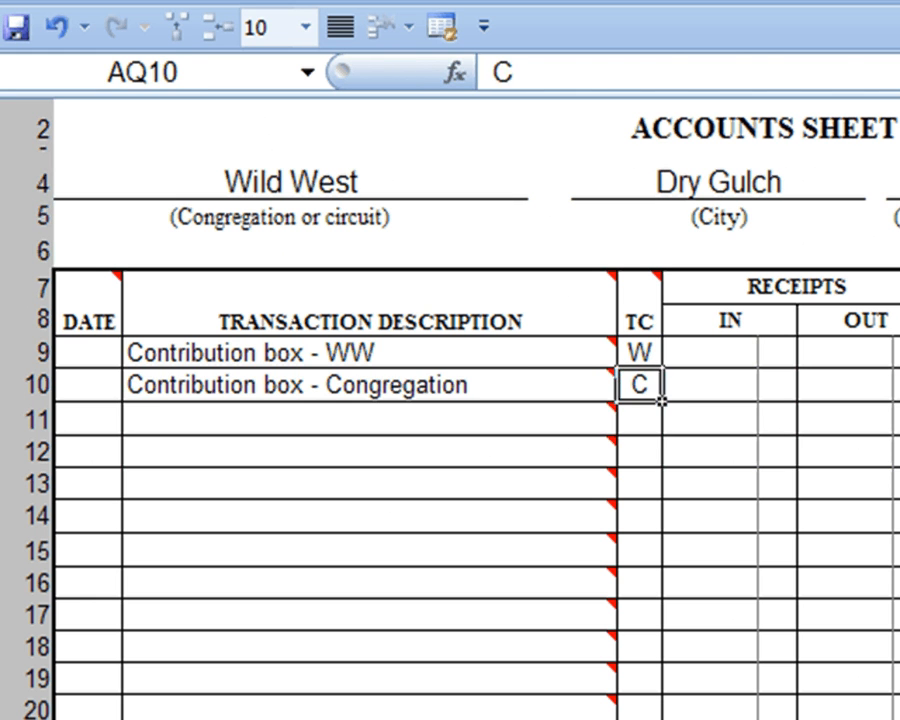
{"action": "key", "text": "Left"}
{"action": "key", "text": "Left"}
{"action": "key", "text": "Up"}
{"action": "type", "text": "1"}
{"action": "key", "text": "Return"}
{"action": "type", "text": "1"}
{"action": "key", "text": "Return"}
Step: Enter Receipts In amounts of 100 for the WW contribution and 200 for the Congregation contribution
{"action": "key", "text": "Up"}
{"action": "key", "text": "Up"}
{"action": "key", "text": "Right"}
{"action": "key", "text": "Right"}
{"action": "key", "text": "Right"}
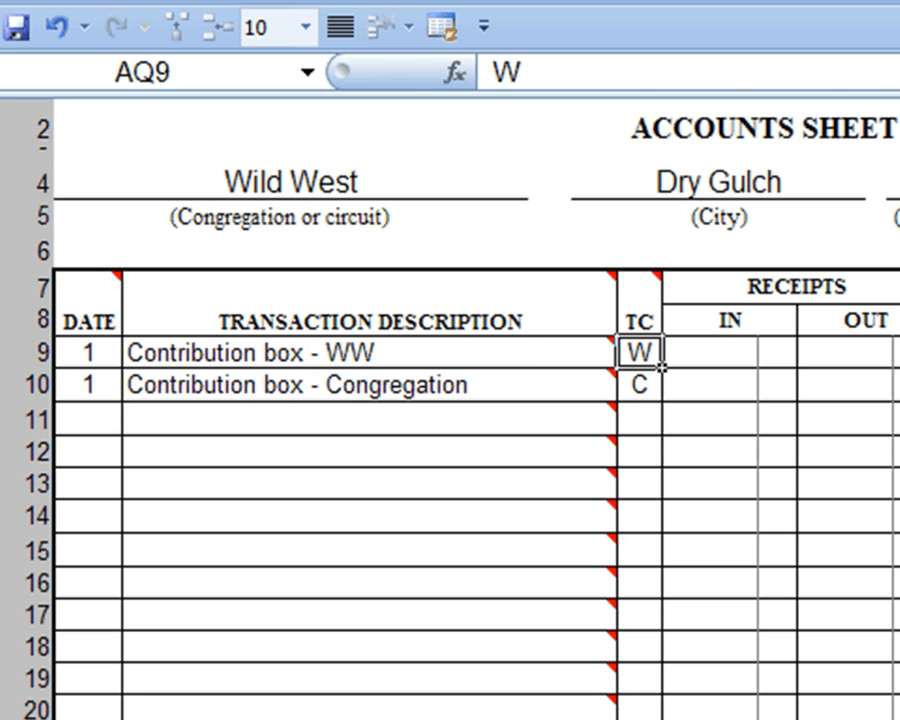
{"action": "key", "text": "Right"}
{"action": "type", "text": "100"}
{"action": "key", "text": "Return"}
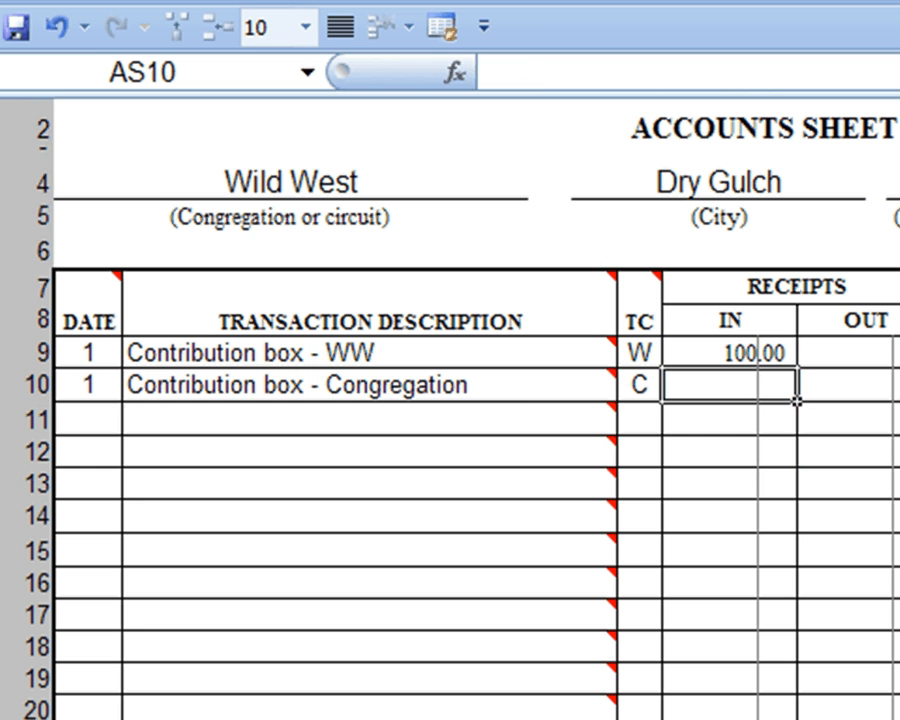
{"action": "type", "text": "200"}
{"action": "key", "text": "Return"}
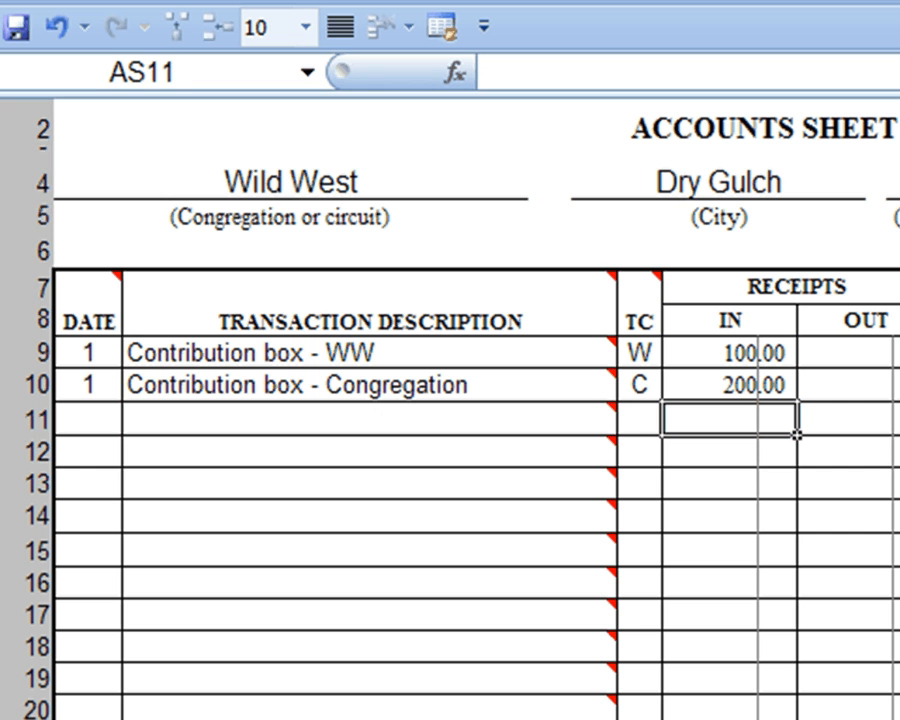
Step: Copy the transaction descriptions and TC codes of the two contribution rows, 9 and 10
{"action": "key", "text": "Down"}
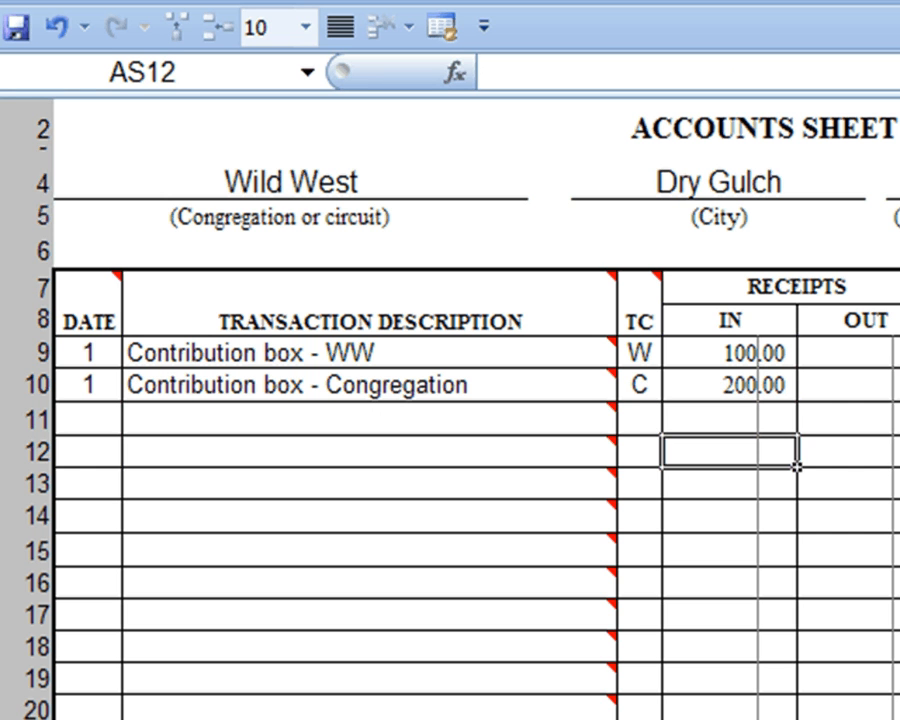
{"action": "key", "text": "Left"}
{"action": "key", "text": "Left"}
{"action": "key", "text": "Left"}
{"action": "key", "text": "Left"}
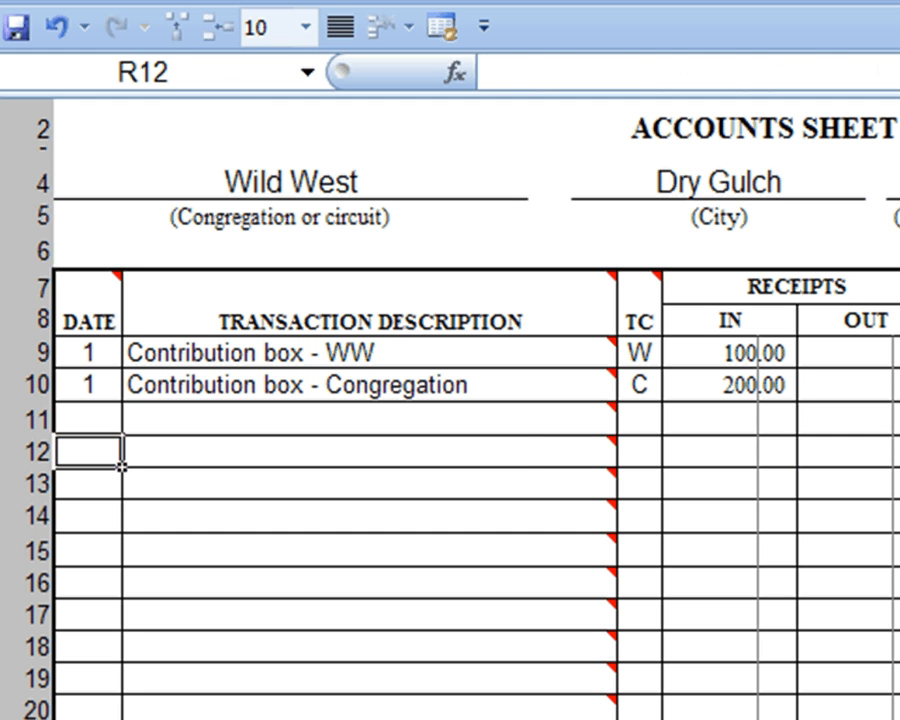
{"action": "key", "text": "Right"}
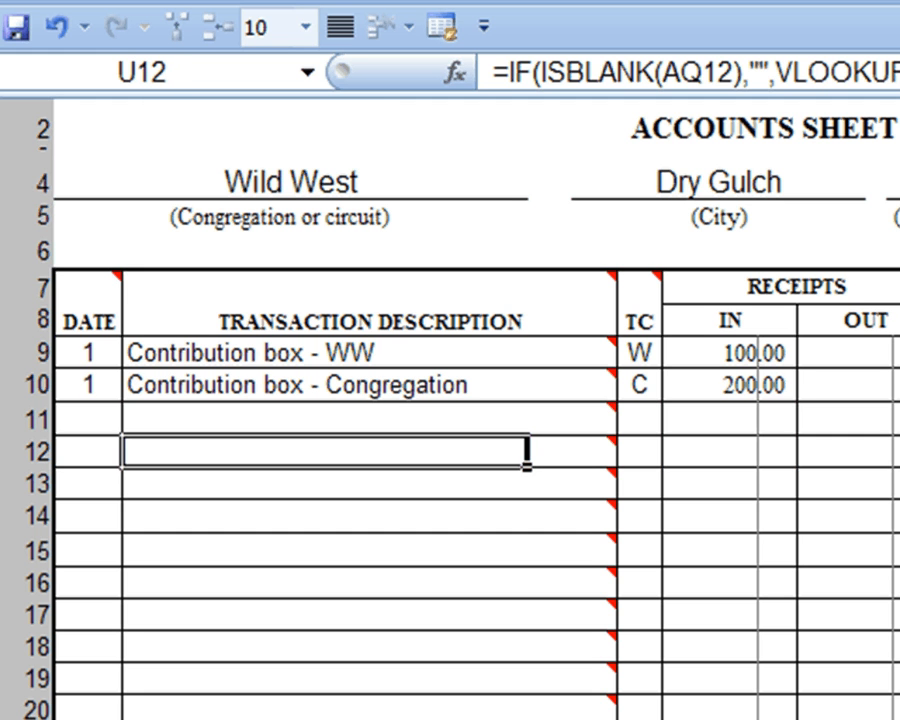
{"action": "key", "text": "Up"}
{"action": "key", "text": "Up"}
{"action": "key", "text": "Up"}
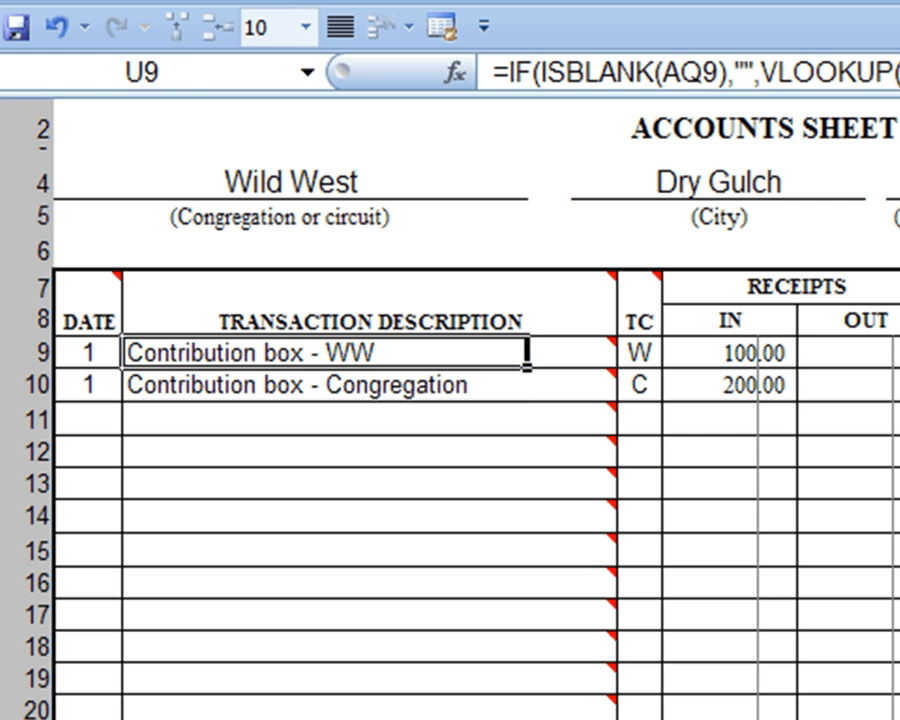
{"action": "left_click_drag", "start_coordinate": [527, 352], "coordinate": [660, 400]}
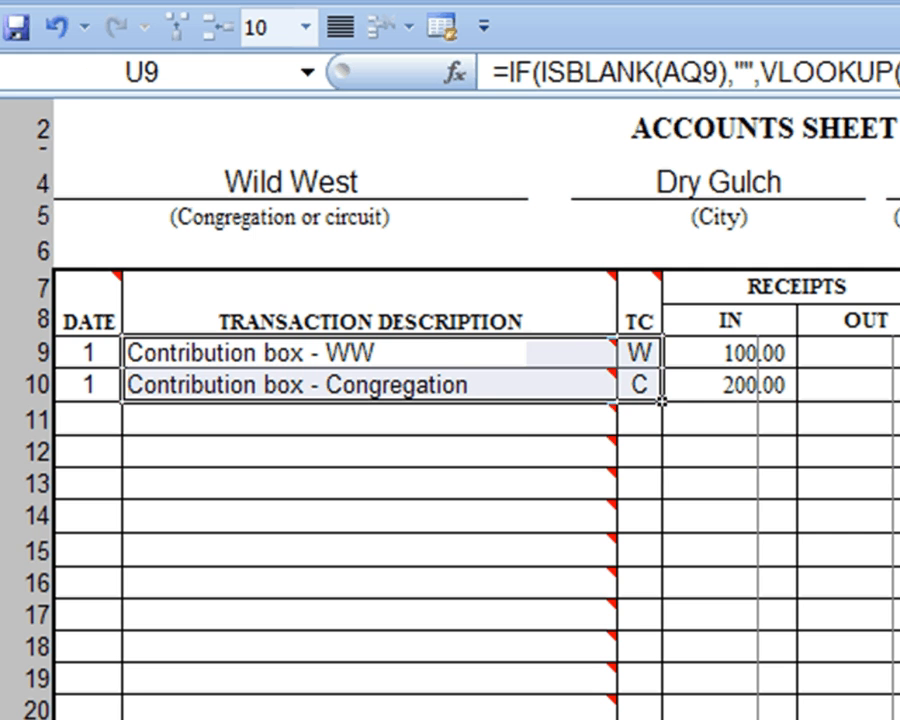
{"action": "key", "text": "ctrl+c"}
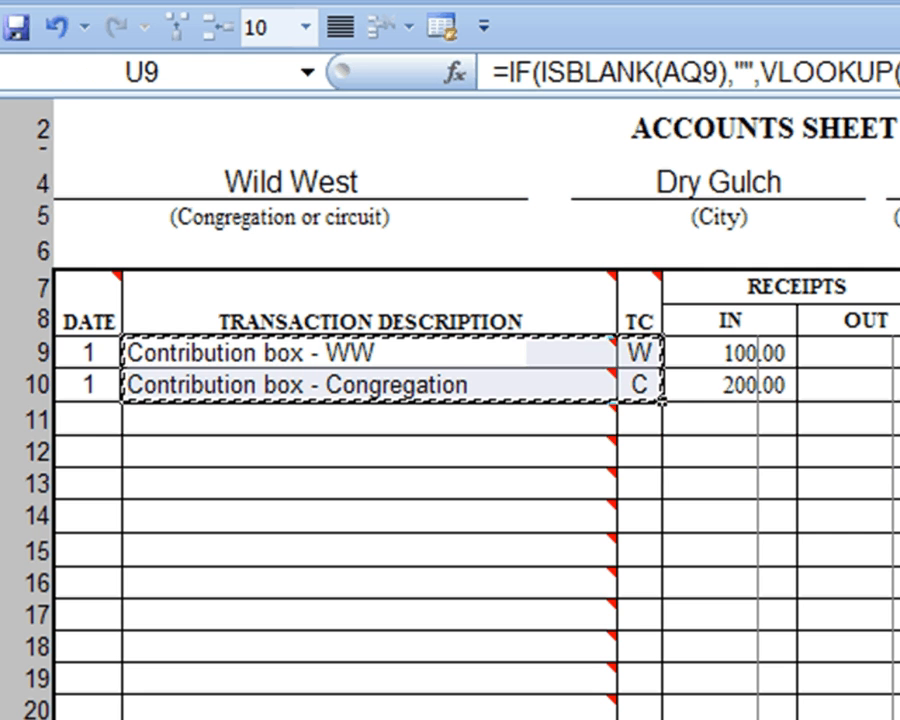
Step: Paste the copied contribution descriptions and TC codes into rows 12 and 13
{"action": "left_click", "coordinate": [526, 382]}
{"action": "left_click", "coordinate": [526, 418]}
{"action": "left_click", "coordinate": [527, 452]}
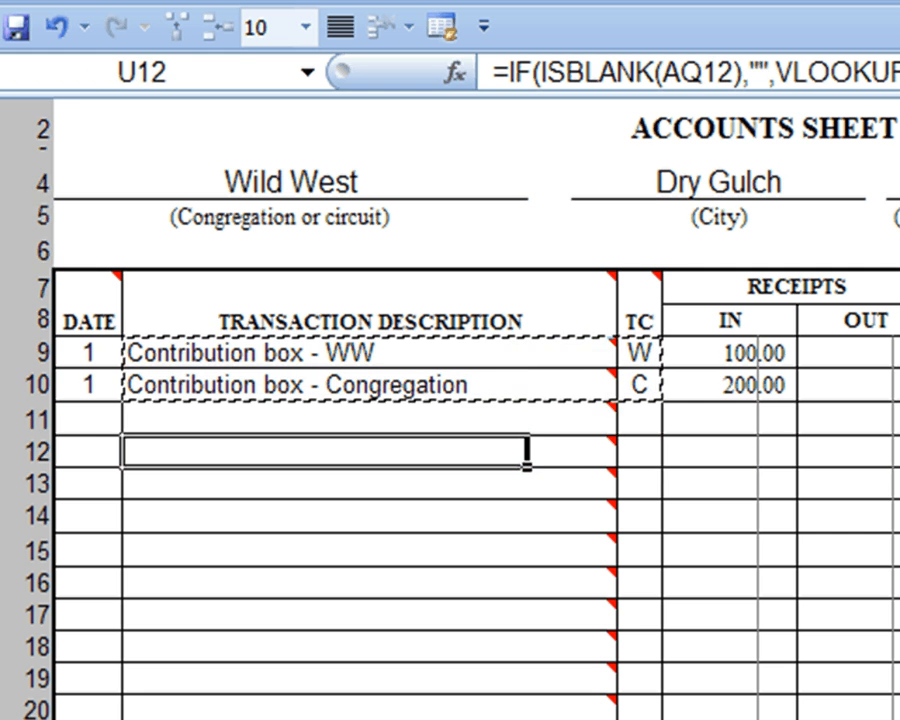
{"action": "left_click_drag", "start_coordinate": [527, 452], "coordinate": [661, 498]}
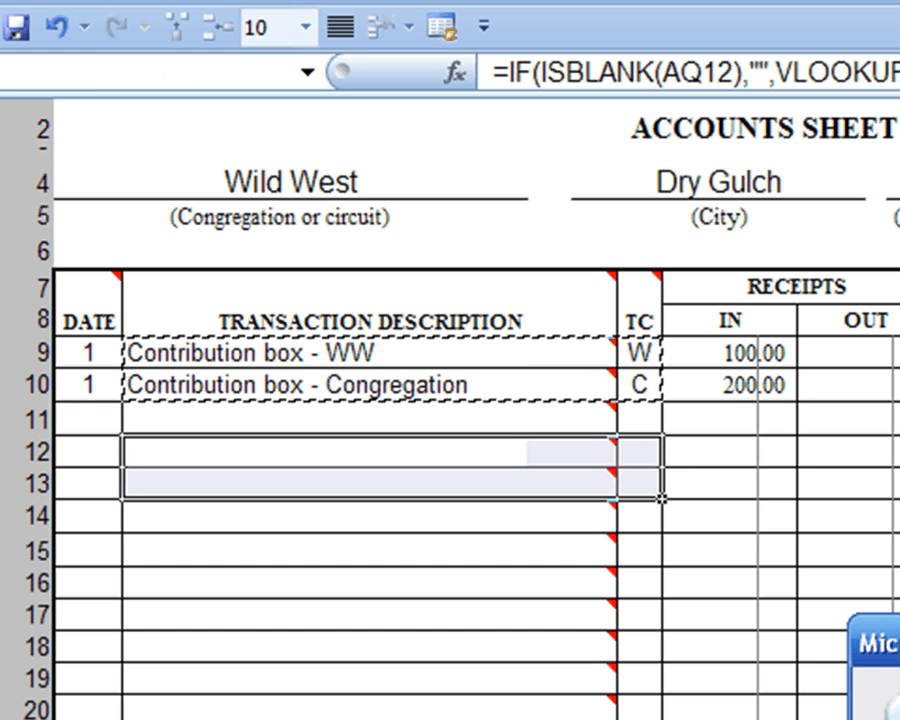
{"action": "key", "text": "ctrl+v"}
{"action": "key", "text": "Escape"}
{"action": "left_click", "coordinate": [526, 484]}
{"action": "left_click", "coordinate": [526, 516]}
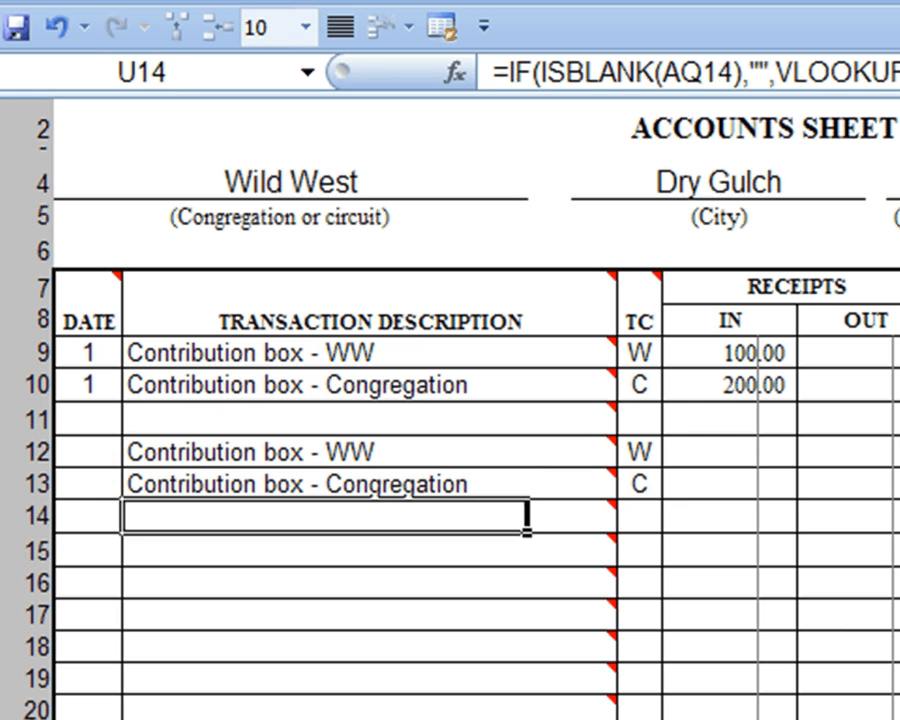
{"action": "left_click", "coordinate": [122, 527]}
{"action": "left_click", "coordinate": [119, 464]}
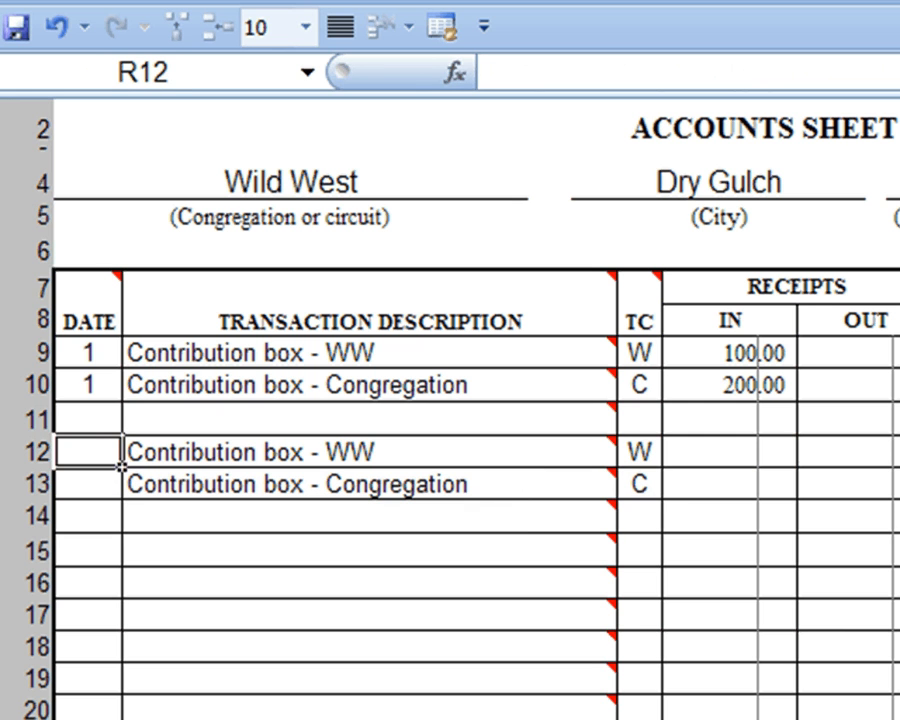
{"action": "type", "text": "2"}
{"action": "key", "text": "Return"}
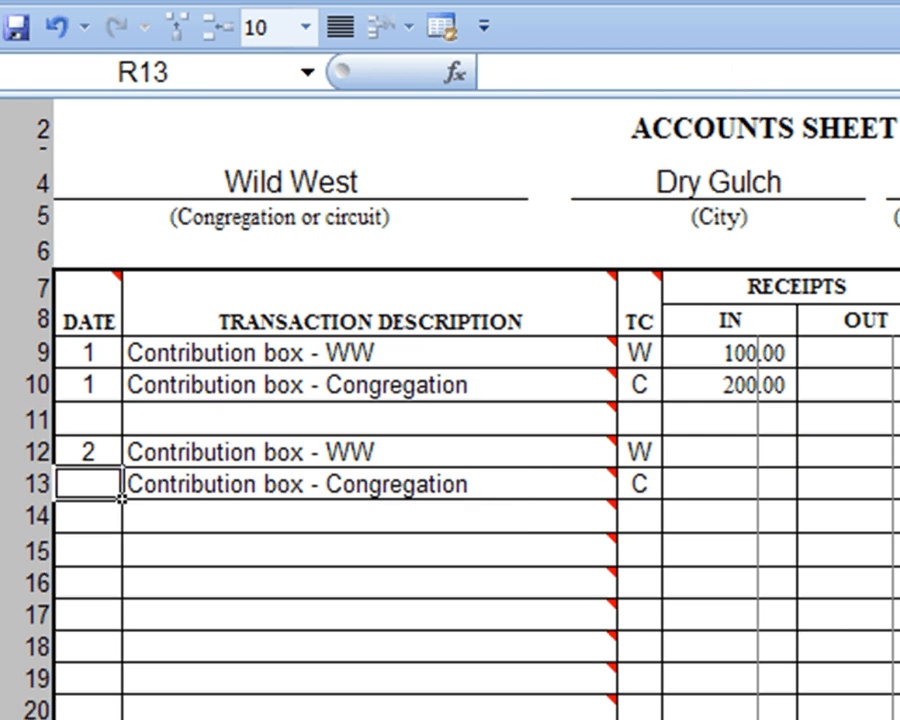
Step: Enter 4 as the date for both contribution rows, 12 and 13
{"action": "left_click", "coordinate": [88, 452]}
{"action": "type", "text": "4"}
{"action": "key", "text": "Return"}
{"action": "type", "text": "4"}
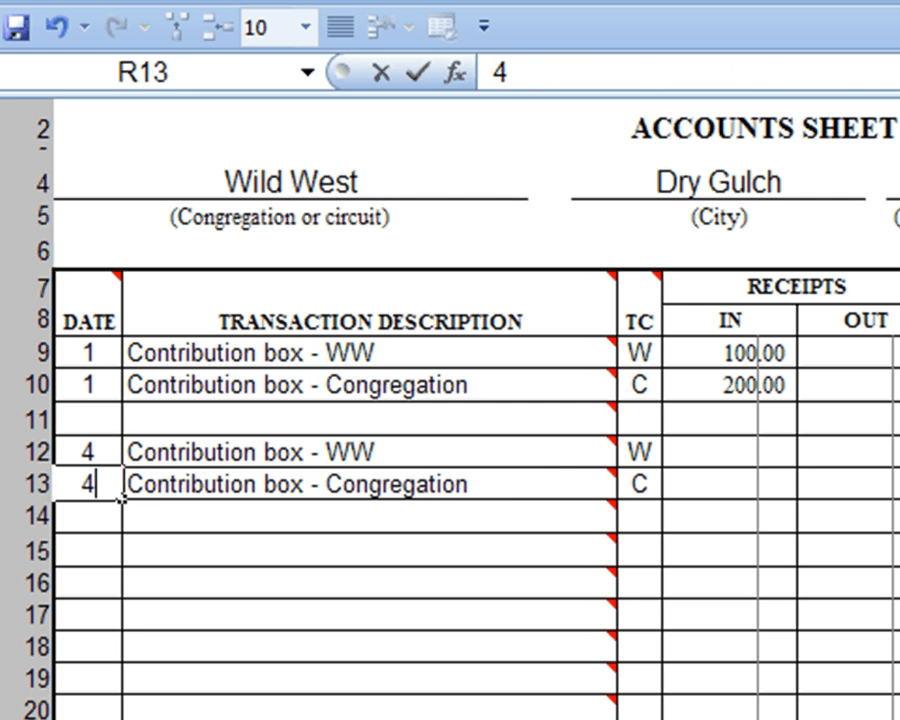
{"action": "key", "text": "Return"}
Step: Enter Receipts In amounts of 50 for the WW contribution in row 12 and 150 for the Congregation contribution in row 13
{"action": "key", "text": "Up"}
{"action": "key", "text": "Up"}
{"action": "key", "text": "Right"}
{"action": "key", "text": "Right"}
{"action": "key", "text": "Right"}
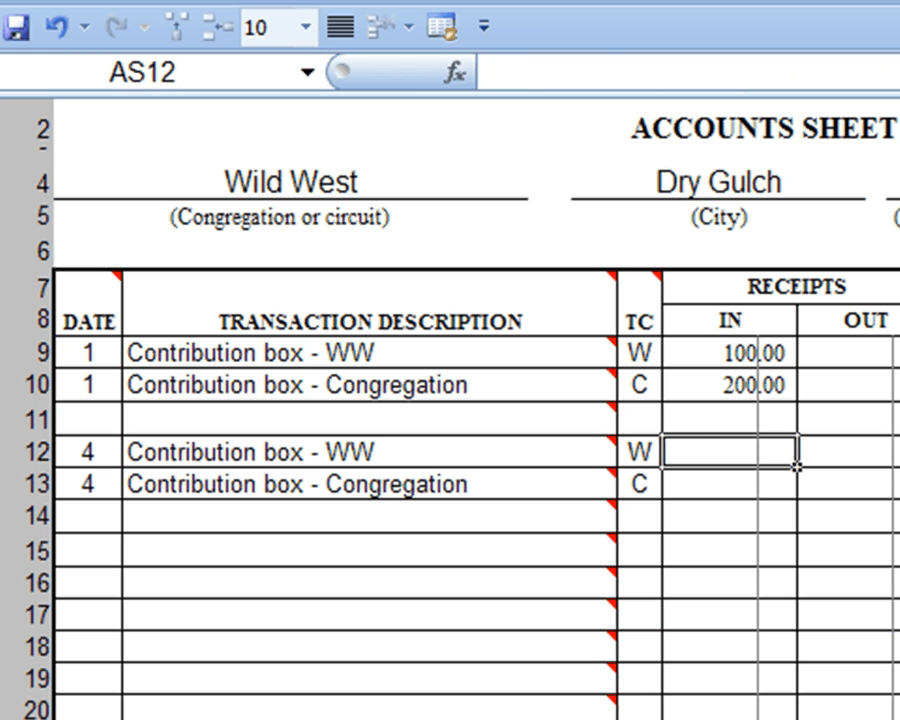
{"action": "type", "text": "50"}
{"action": "key", "text": "Return"}
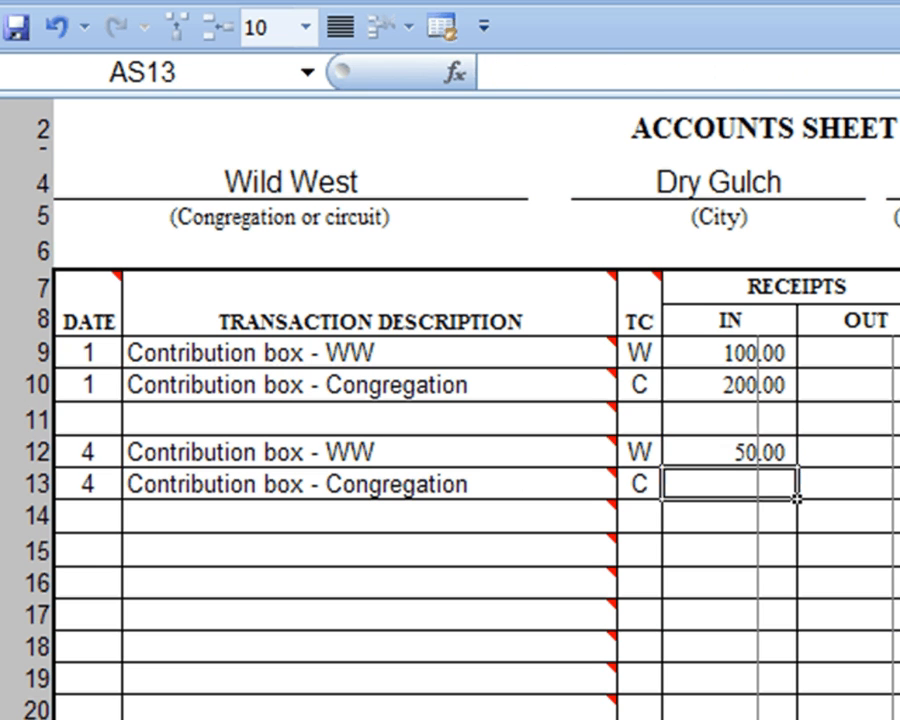
{"action": "type", "text": "1"}
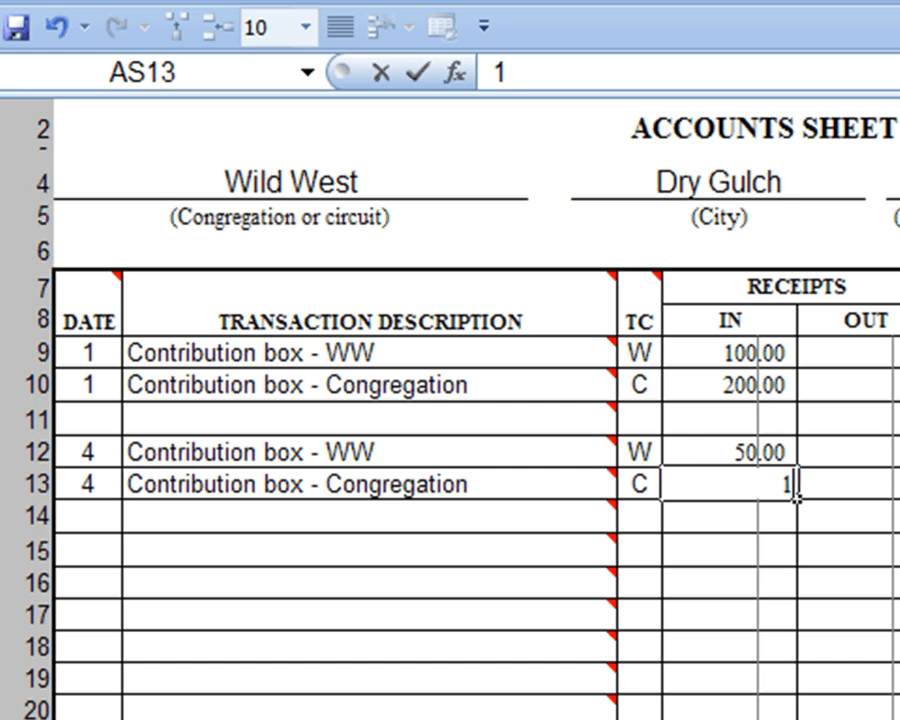
{"action": "type", "text": "50"}
{"action": "key", "text": "Return"}
Step: Start a checking deposit entry in row 15 with date 6 and transaction code D
{"action": "key", "text": "Down"}
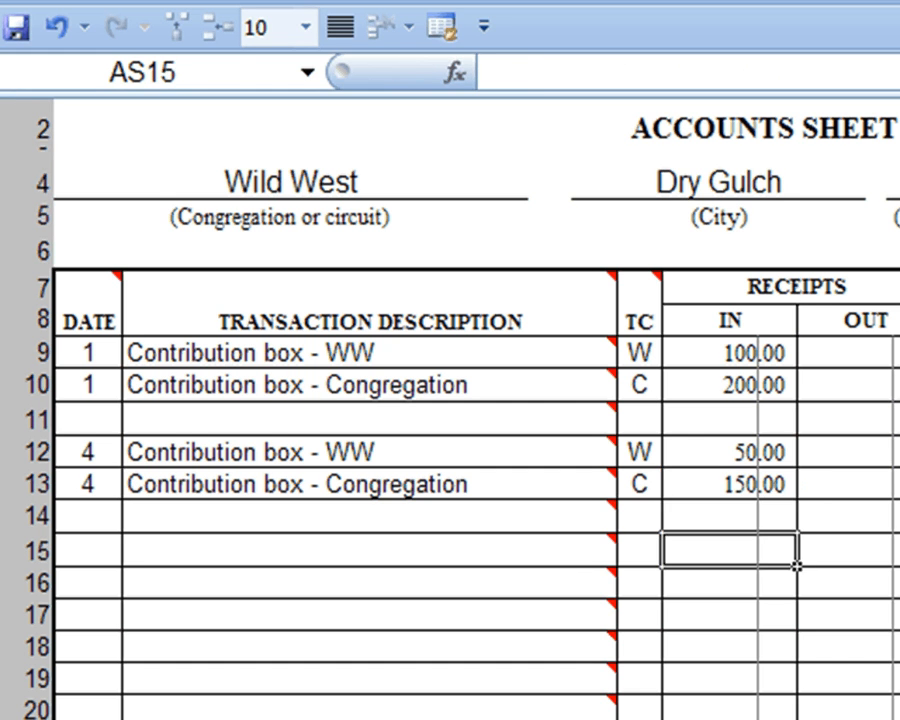
{"action": "key", "text": "Left"}
{"action": "key", "text": "Left"}
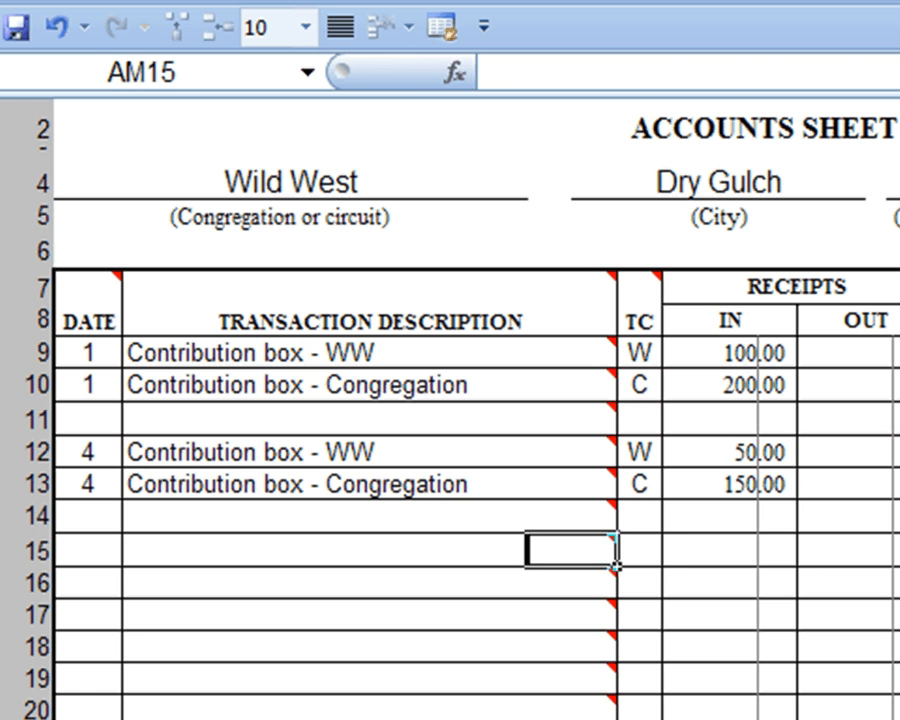
{"action": "key", "text": "Left"}
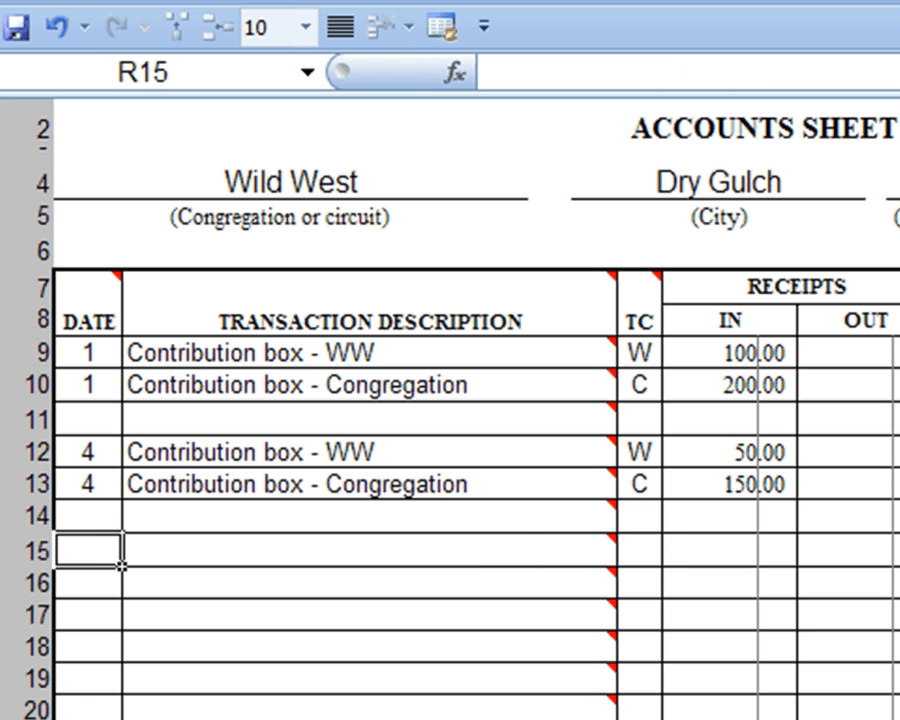
{"action": "type", "text": "6"}
{"action": "key", "text": "Tab"}
{"action": "key", "text": "Tab"}
{"action": "key", "text": "Tab"}
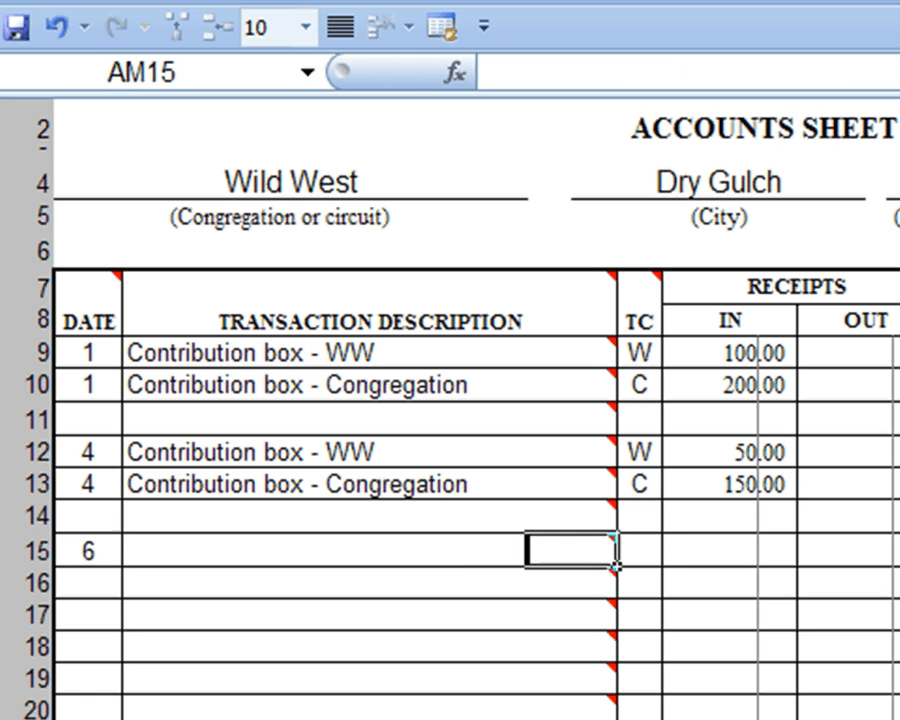
{"action": "type", "text": "D"}
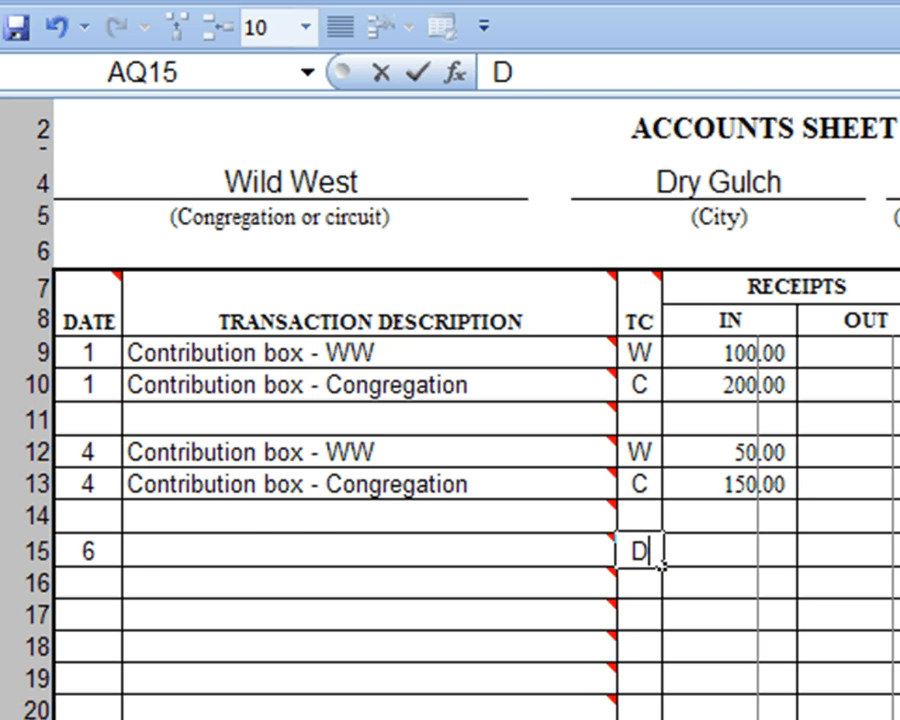
{"action": "key", "text": "Tab"}
Step: Record the deposit in row 15 as 500 in Receipts Out and 500 in Checking Account In
{"action": "key", "text": "Tab"}
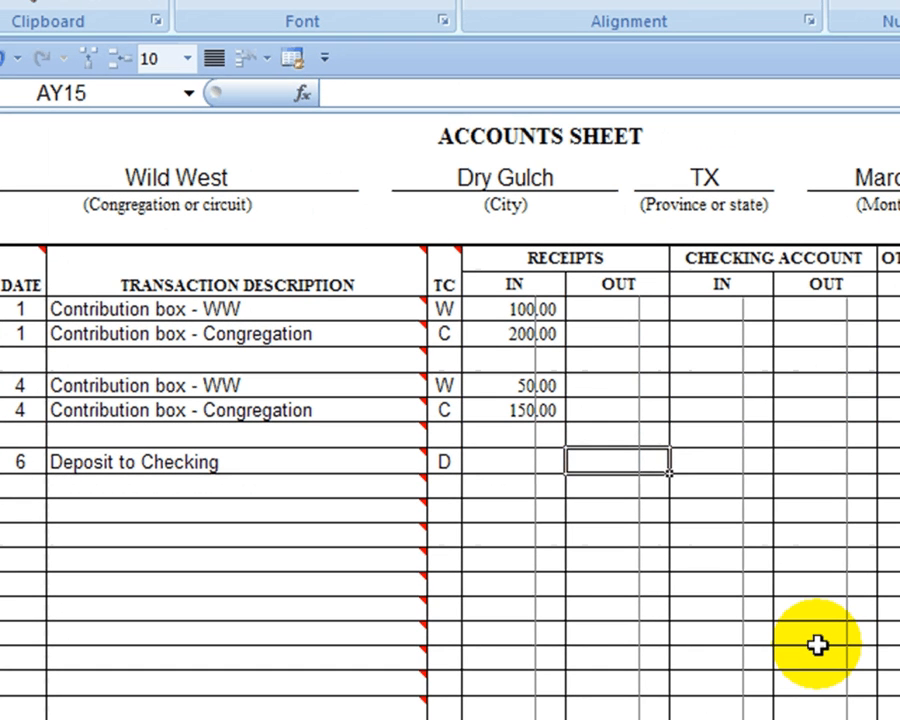
{"action": "type", "text": "500"}
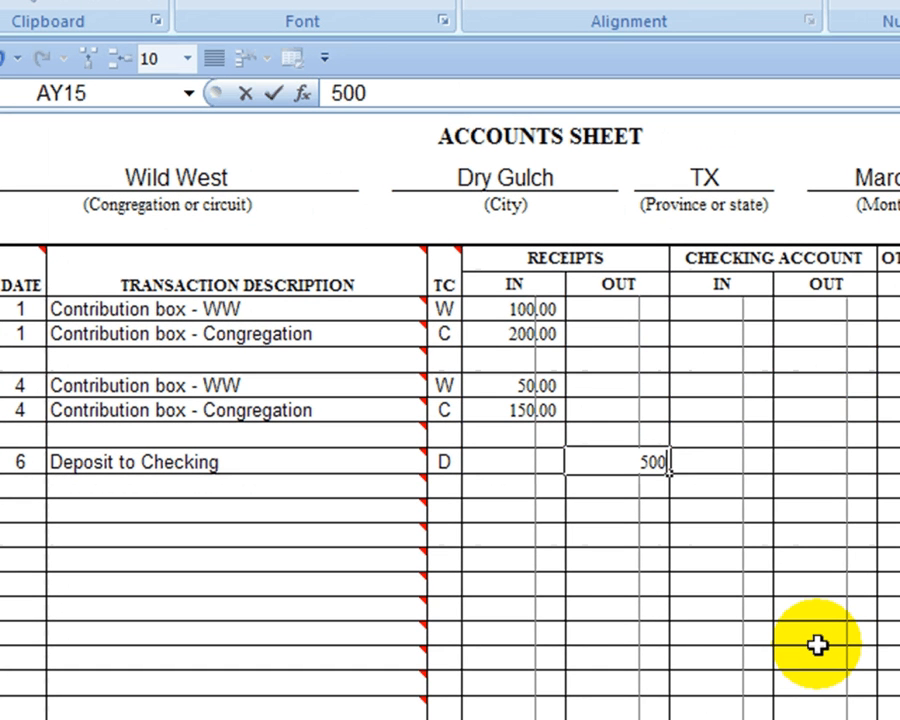
{"action": "key", "text": "Tab"}
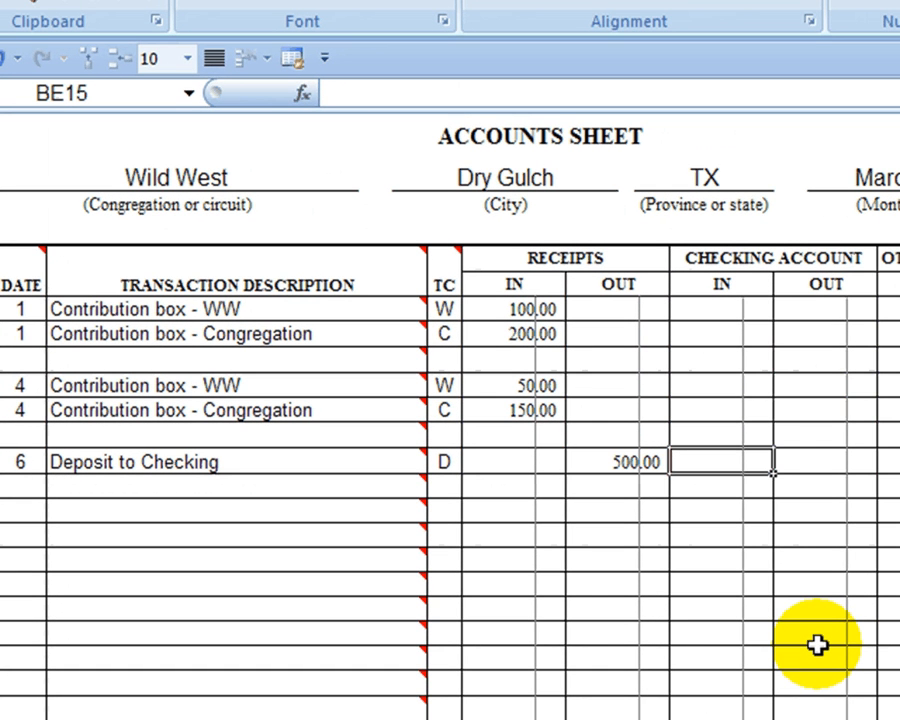
{"action": "type", "text": "500"}
{"action": "key", "text": "Return"}
Step: Enter "Contrib. WW" as a custom transaction description in row 17, replacing the cell's lookup formula
{"action": "key", "text": "Return"}
{"action": "key", "text": "Left"}
{"action": "key", "text": "Left"}
{"action": "key", "text": "Left"}
{"action": "key", "text": "Left"}
{"action": "key", "text": "Left"}
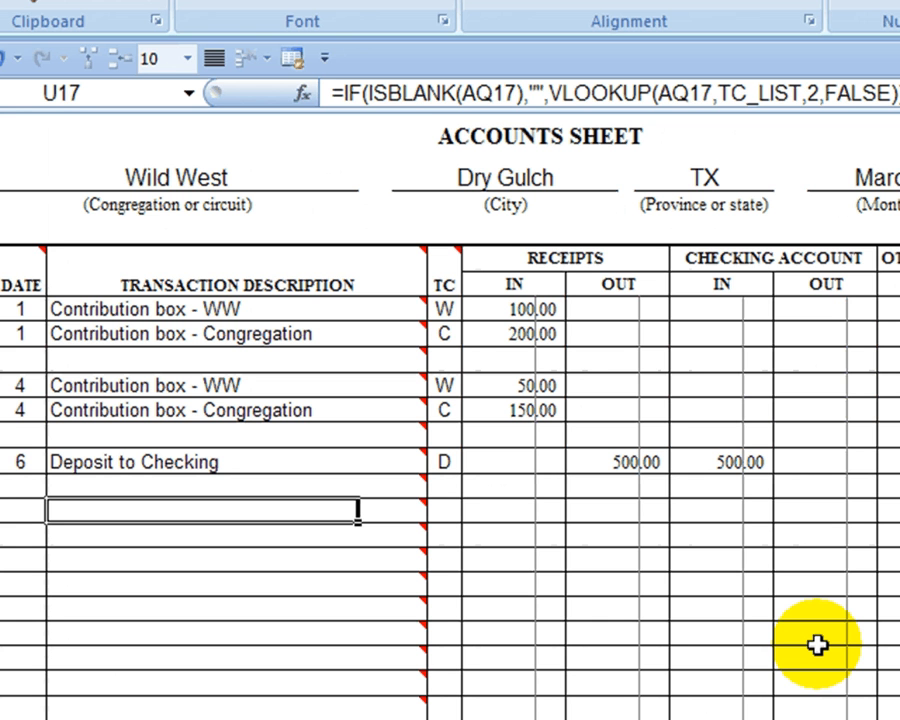
{"action": "key", "text": "Down"}
{"action": "key", "text": "Up"}
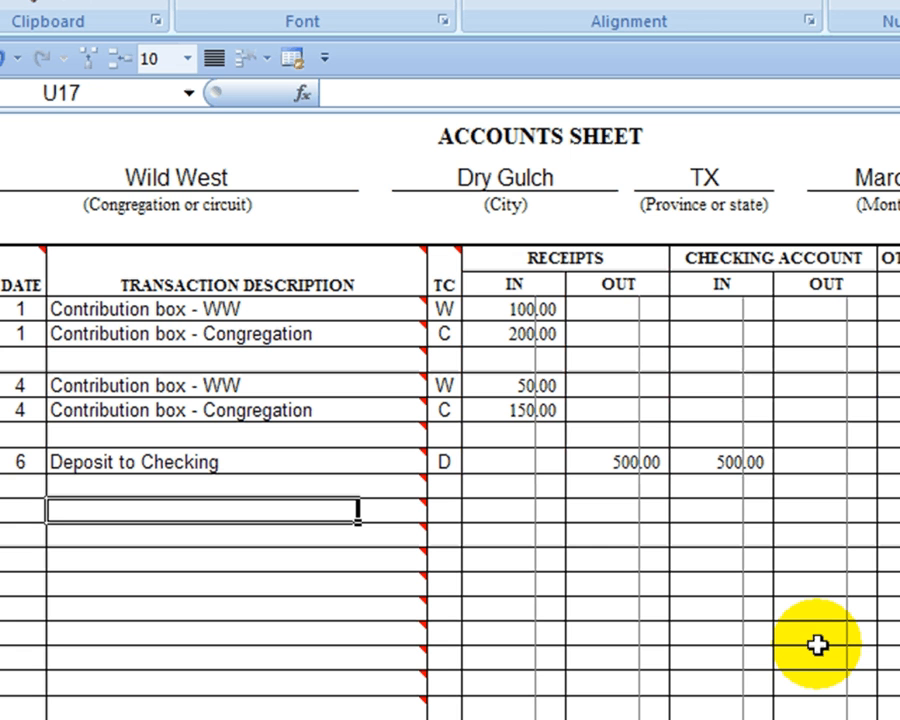
{"action": "type", "text": "Contrib."}
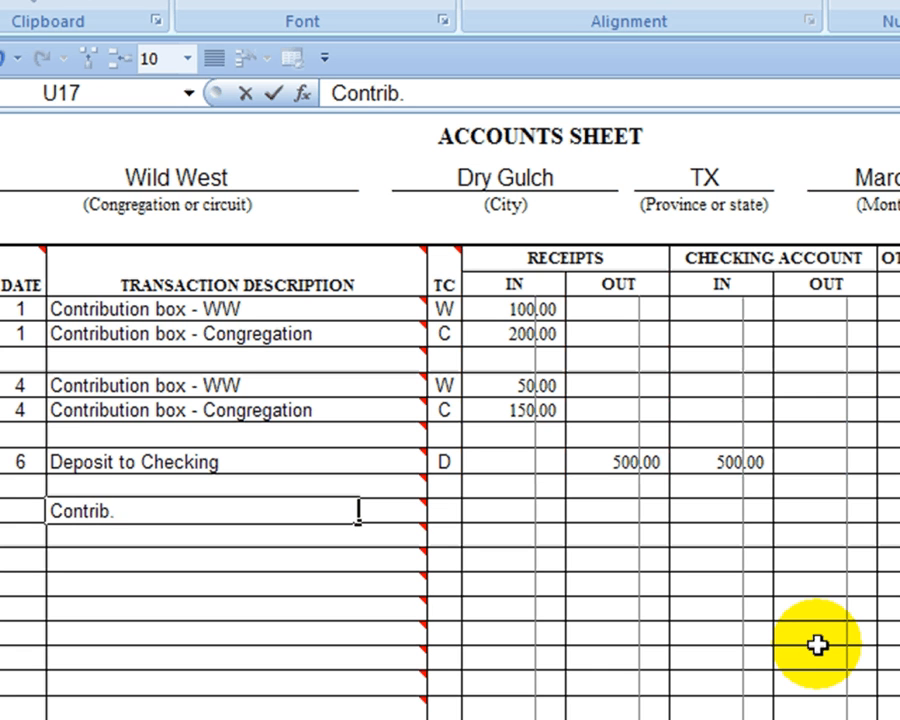
{"action": "type", "text": " WW"}
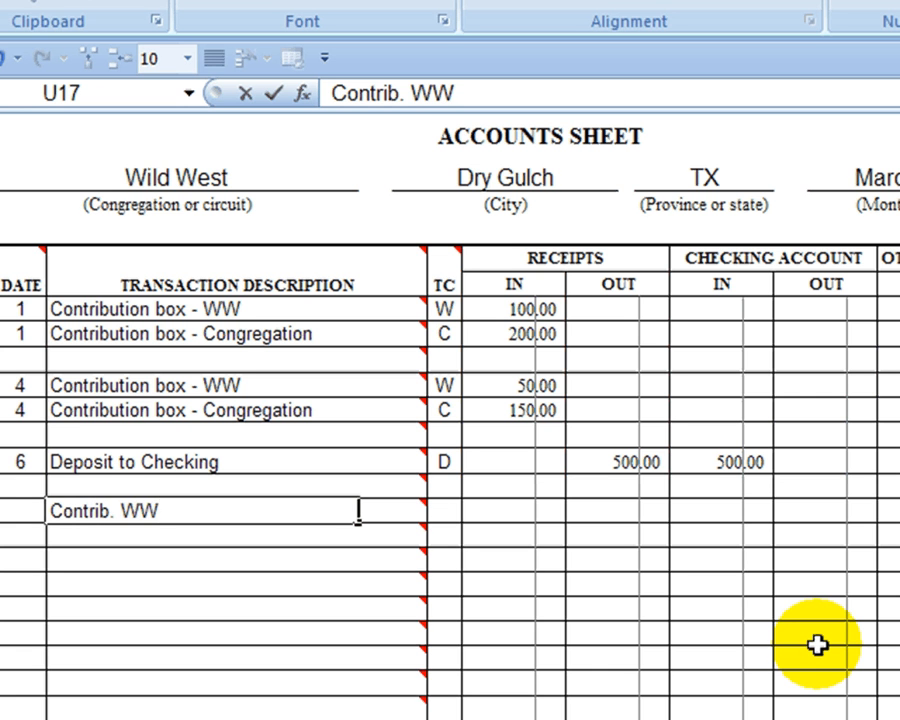
{"action": "key", "text": "Return"}
Step: Enter uppercase transaction code W in the TC cell of row 17
{"action": "key", "text": "Up"}
{"action": "key", "text": "Tab"}
{"action": "key", "text": "Tab"}
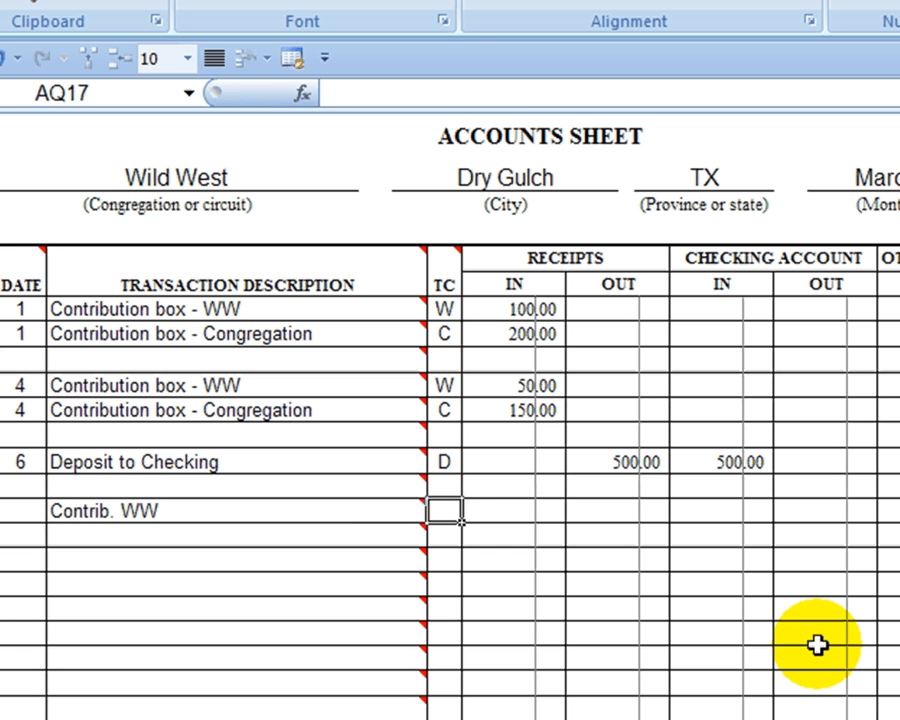
{"action": "type", "text": "w"}
{"action": "key", "text": "Tab"}
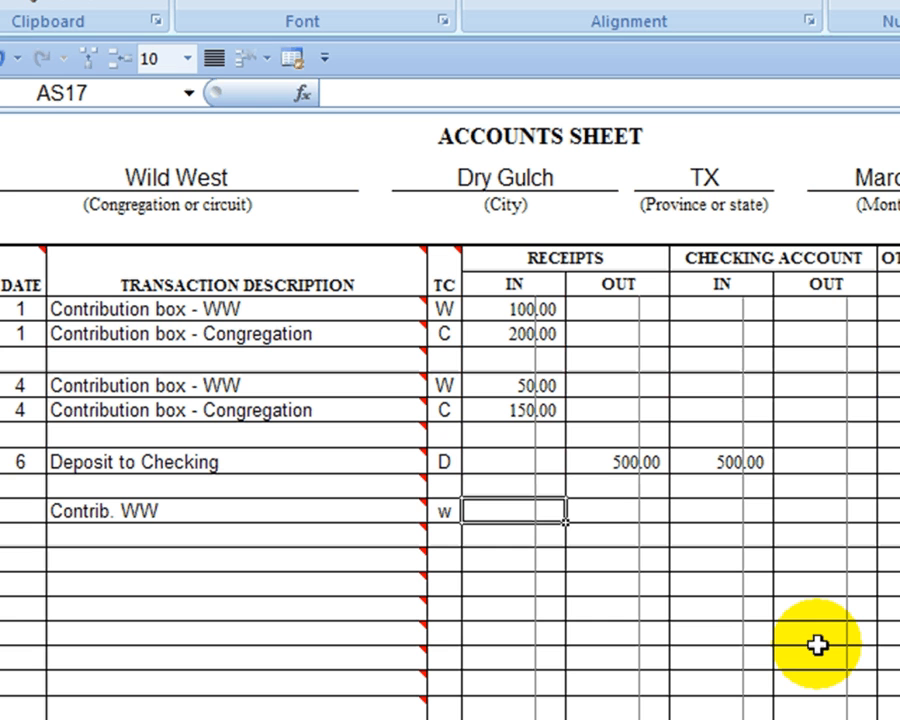
{"action": "key", "text": "shift+Tab"}
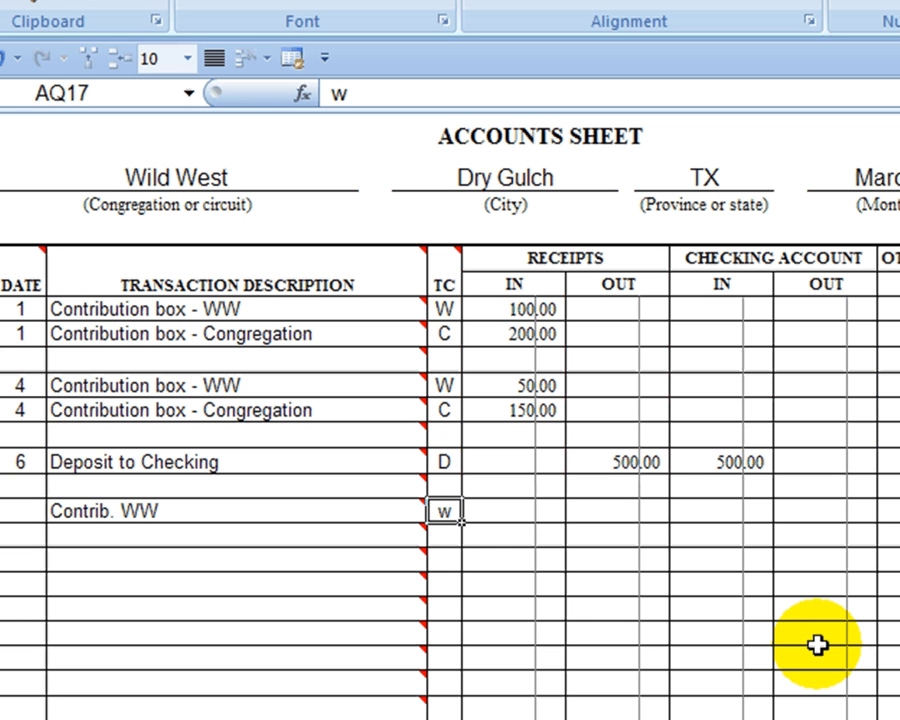
{"action": "type", "text": "W"}
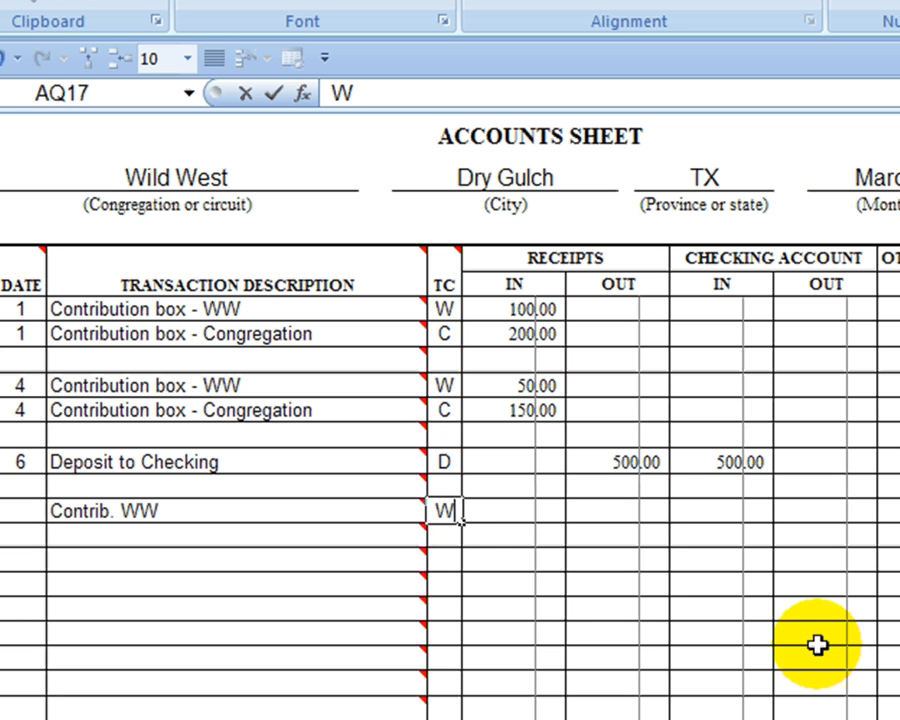
{"action": "key", "text": "Tab"}
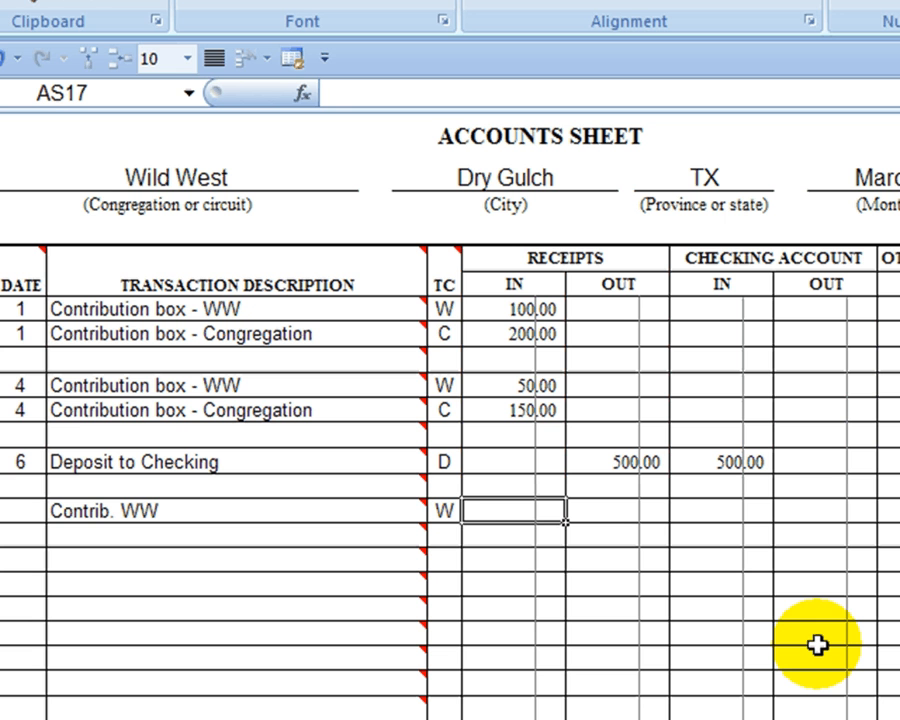
Step: Enter a Receipts In amount of 200 for the Contrib. WW entry in row 17
{"action": "type", "text": "200"}
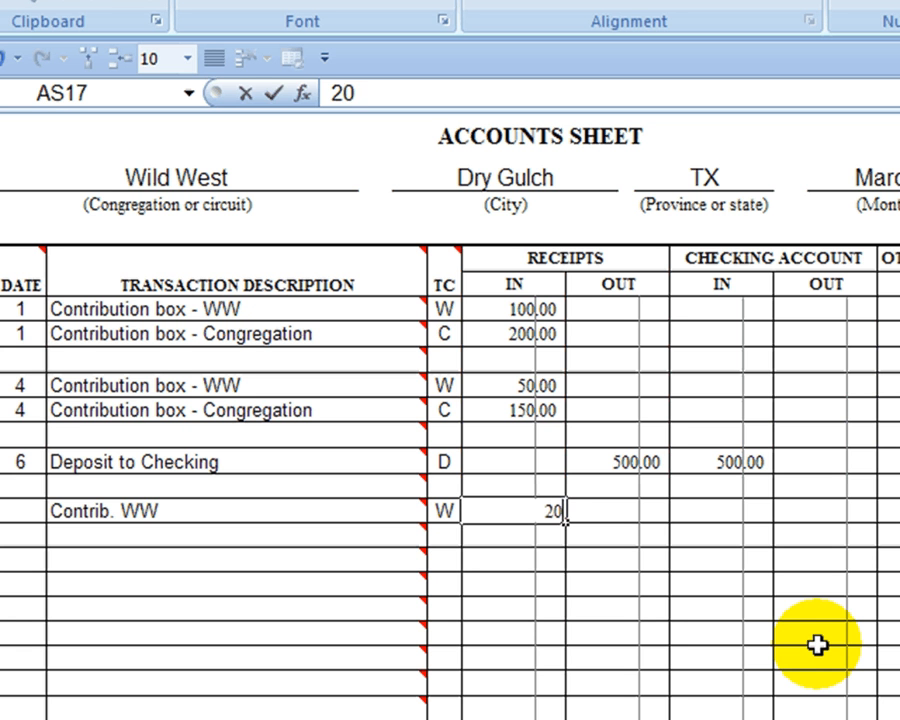
{"action": "key", "text": "Return"}
{"action": "key", "text": "Left"}
{"action": "key", "text": "Left"}
{"action": "key", "text": "Left"}
{"action": "key", "text": "Left"}
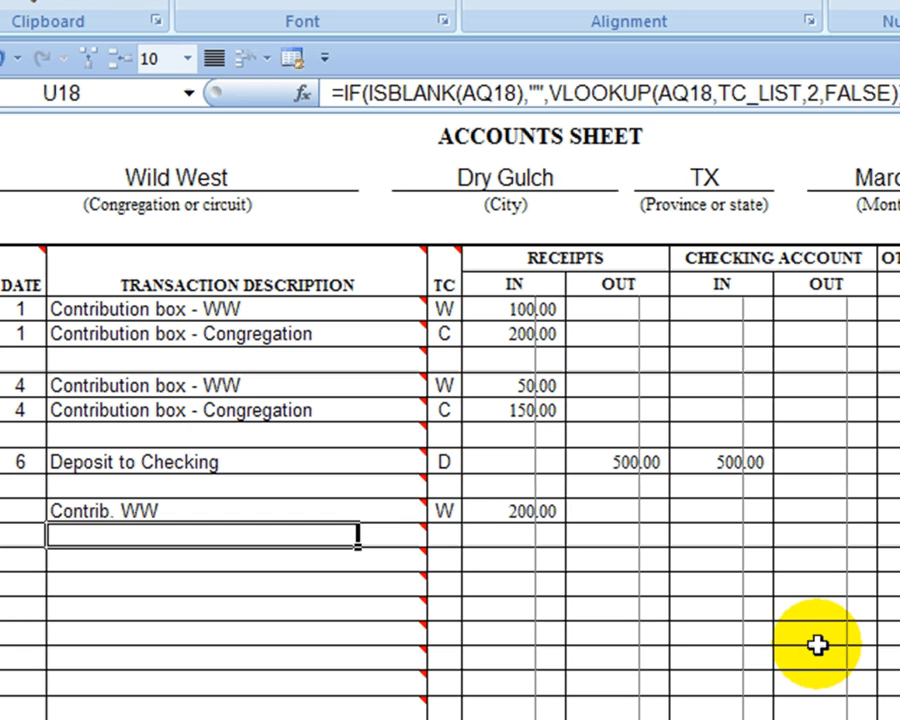
{"action": "key", "text": "Up"}
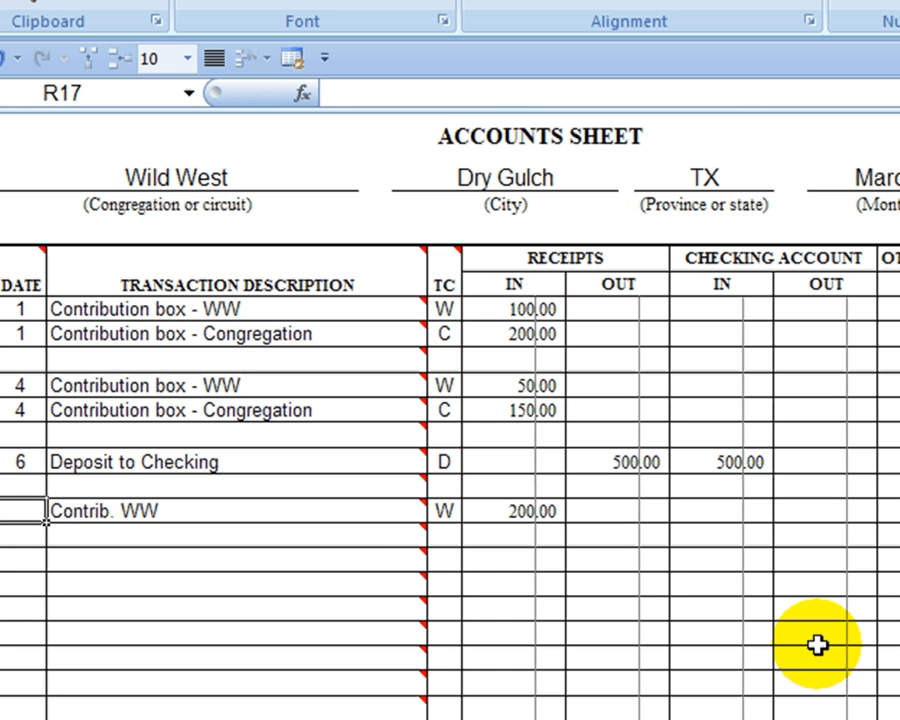
Step: Enter 7 as the date of the Contrib. WW entry in row 17
{"action": "type", "text": "5"}
{"action": "key", "text": "BackSpace"}
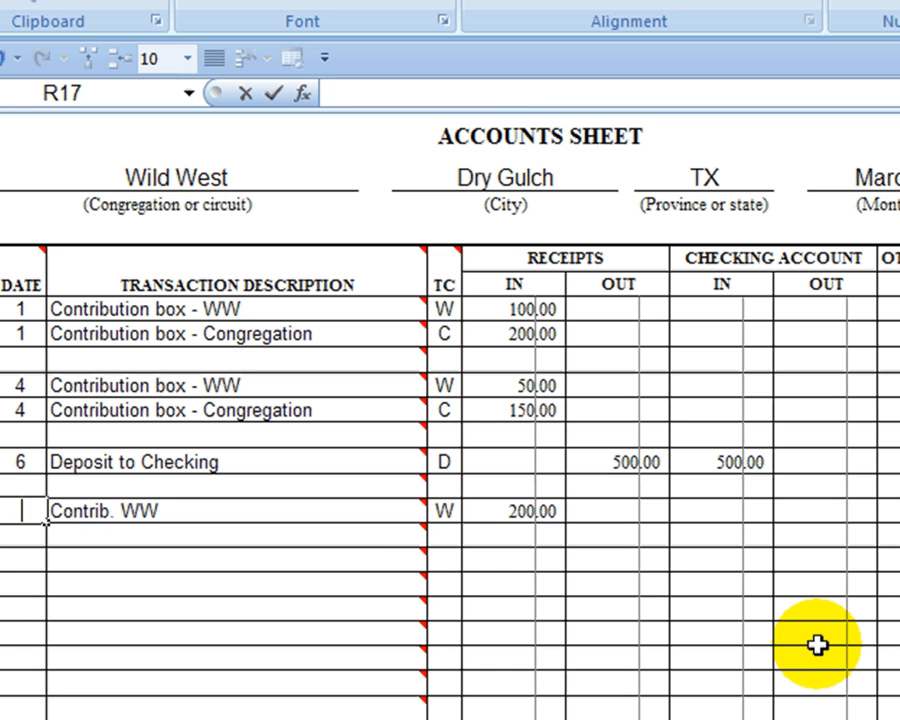
{"action": "type", "text": "7"}
{"action": "key", "text": "Return"}
{"action": "key", "text": "Return"}
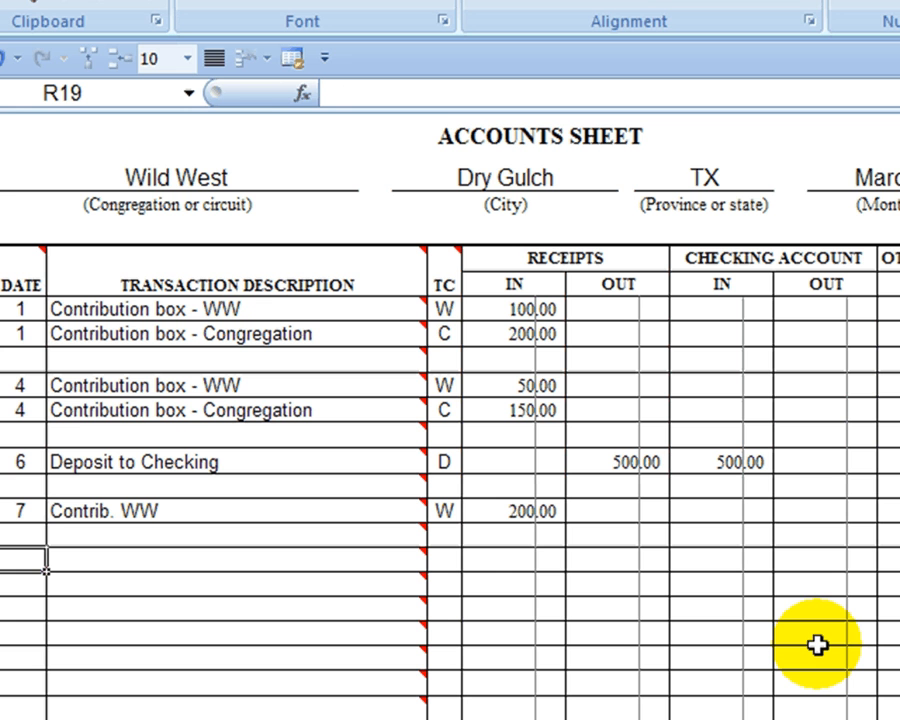
Step: Start an operating committee fund payment in row 19 with date 8 and transaction code H
{"action": "type", "text": "8"}
{"action": "key", "text": "Tab"}
{"action": "key", "text": "Tab"}
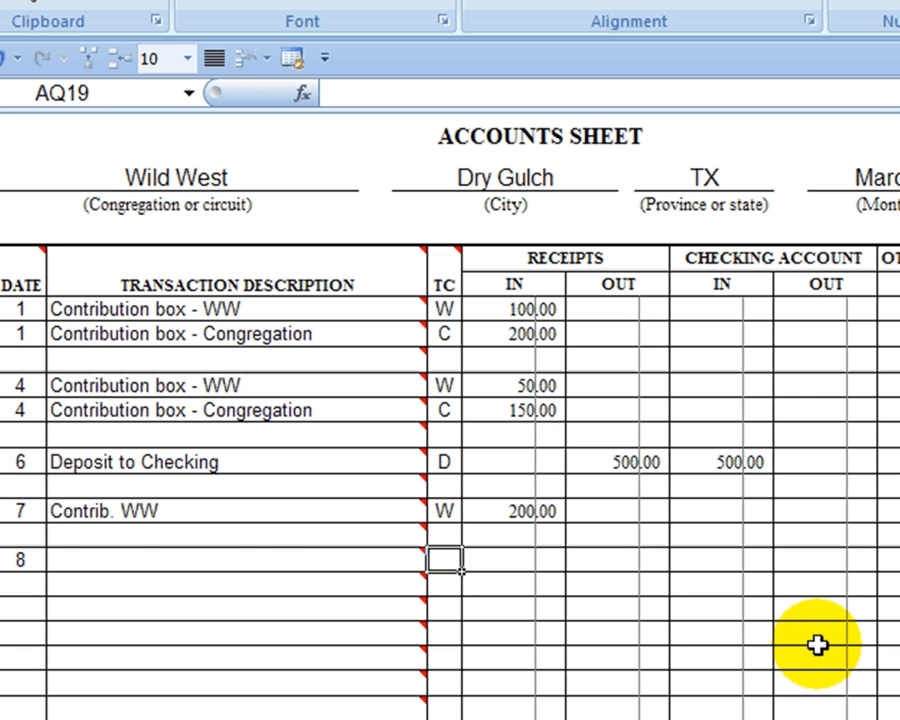
{"action": "type", "text": "H"}
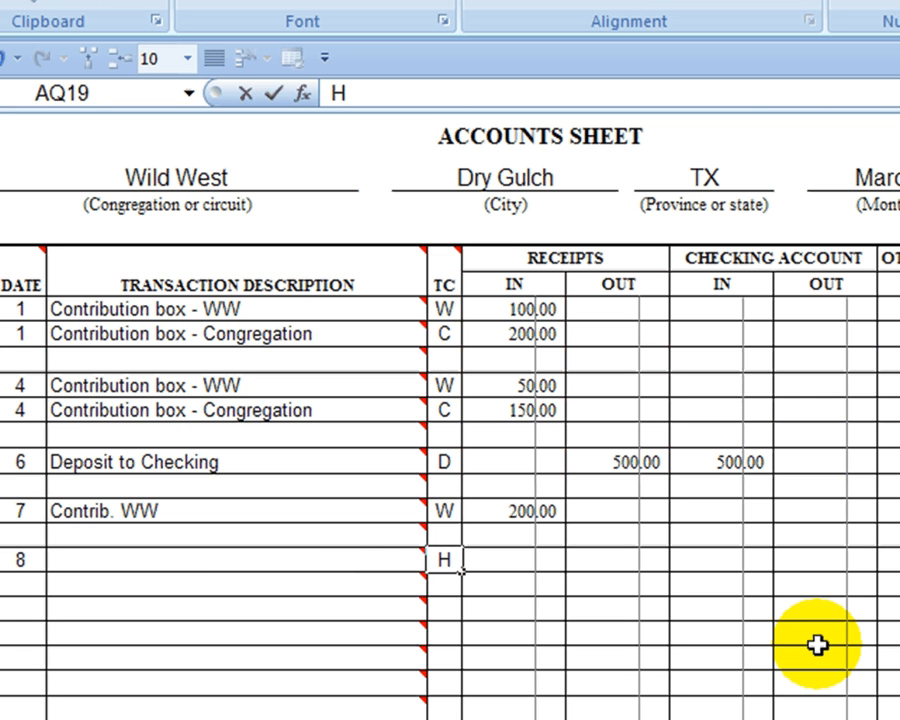
{"action": "key", "text": "Tab"}
Step: Enter check number 1578 beside the Pleasentville & Rock Hill O.C. Fund description in row 19
{"action": "key", "text": "shift+Tab"}
{"action": "key", "text": "shift+Tab"}
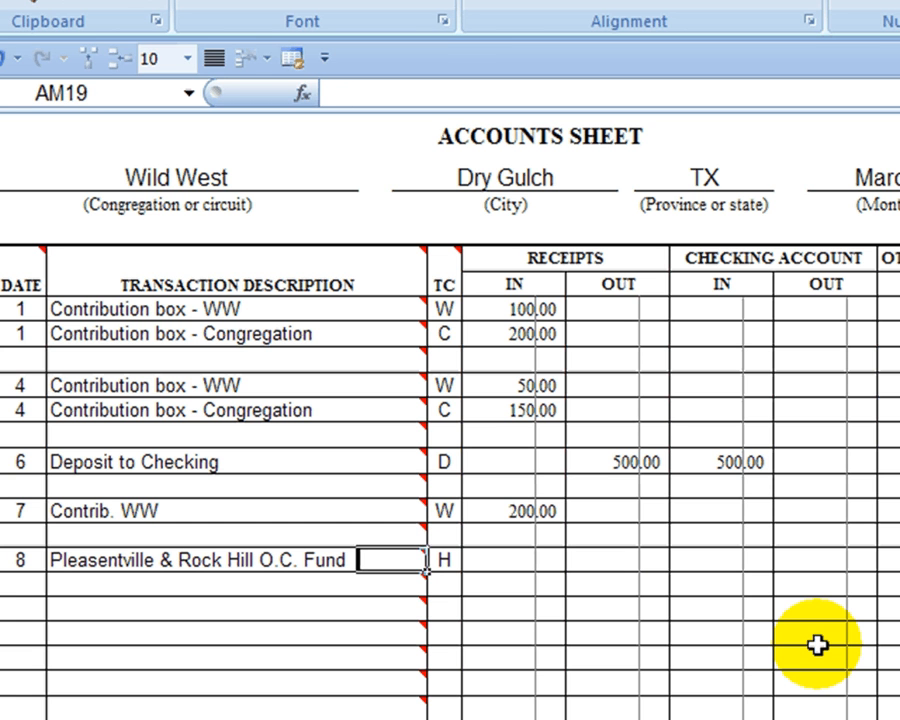
{"action": "type", "text": "1578"}
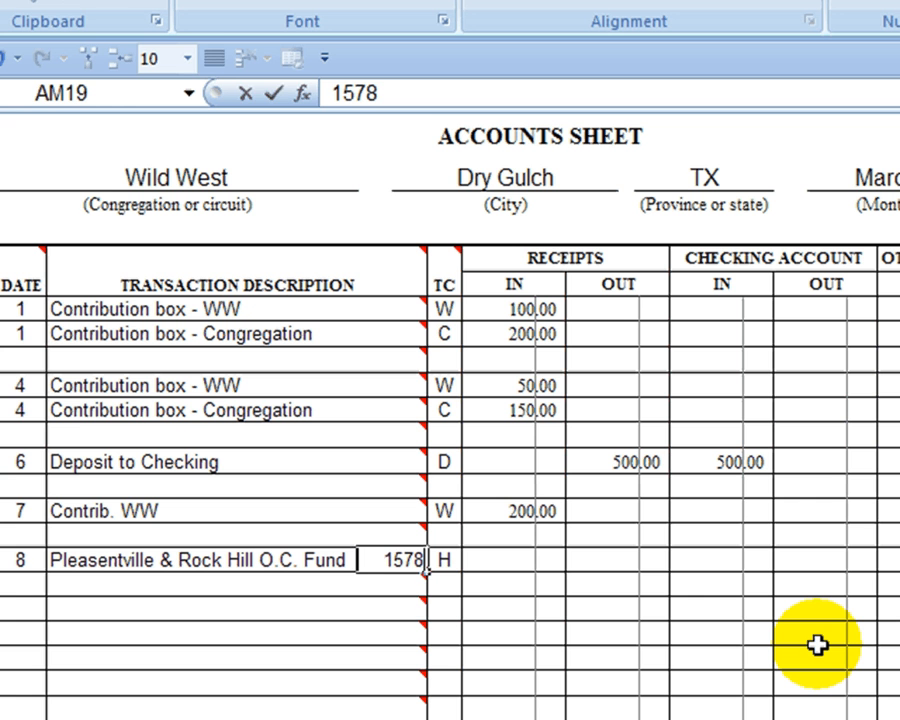
{"action": "key", "text": "Return"}
{"action": "key", "text": "Up"}
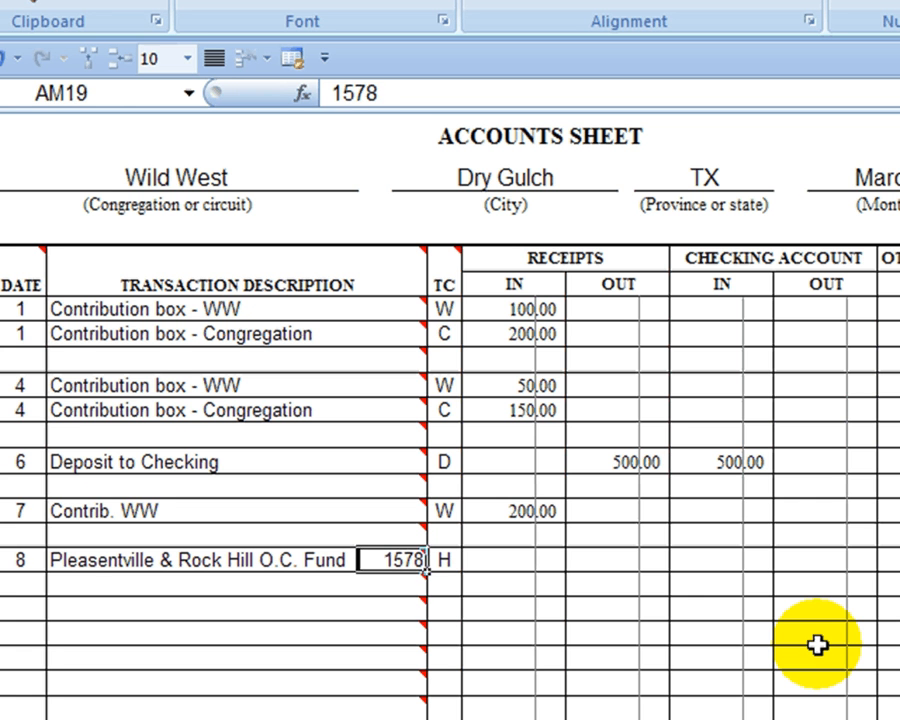
Step: Record 450 in Checking Account Out for the O.C. Fund payment in row 19
{"action": "key", "text": "Right"}
{"action": "key", "text": "Right"}
{"action": "key", "text": "Right"}
{"action": "key", "text": "Right"}
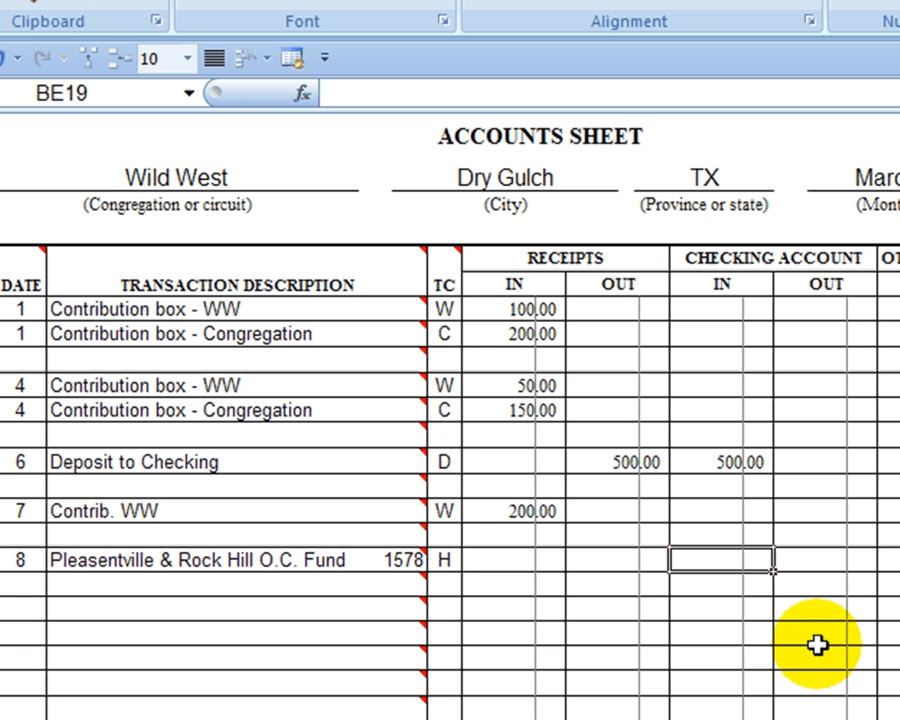
{"action": "key", "text": "Right"}
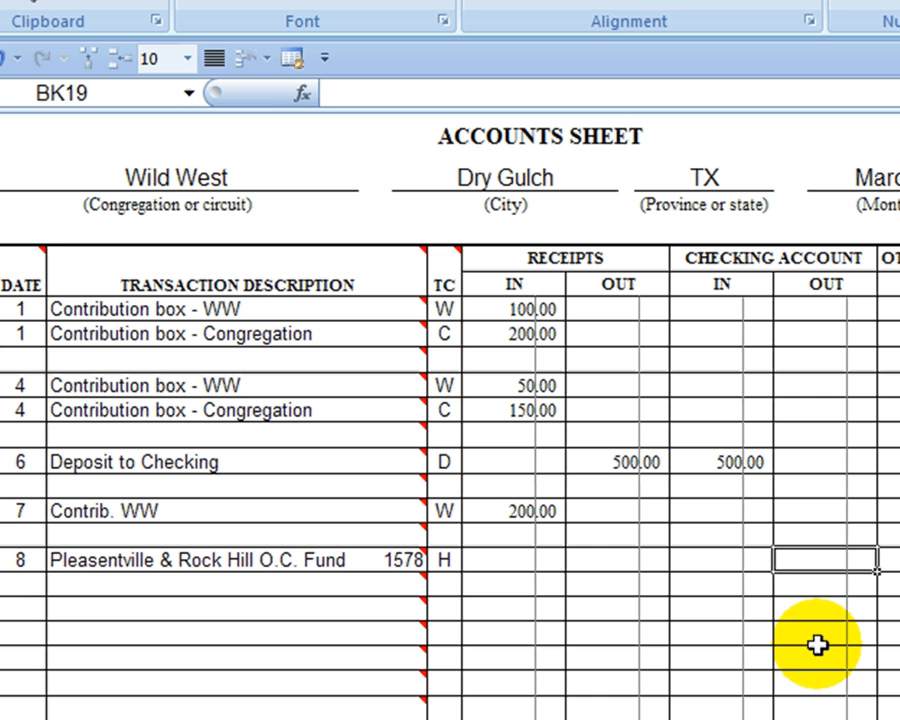
{"action": "type", "text": "450"}
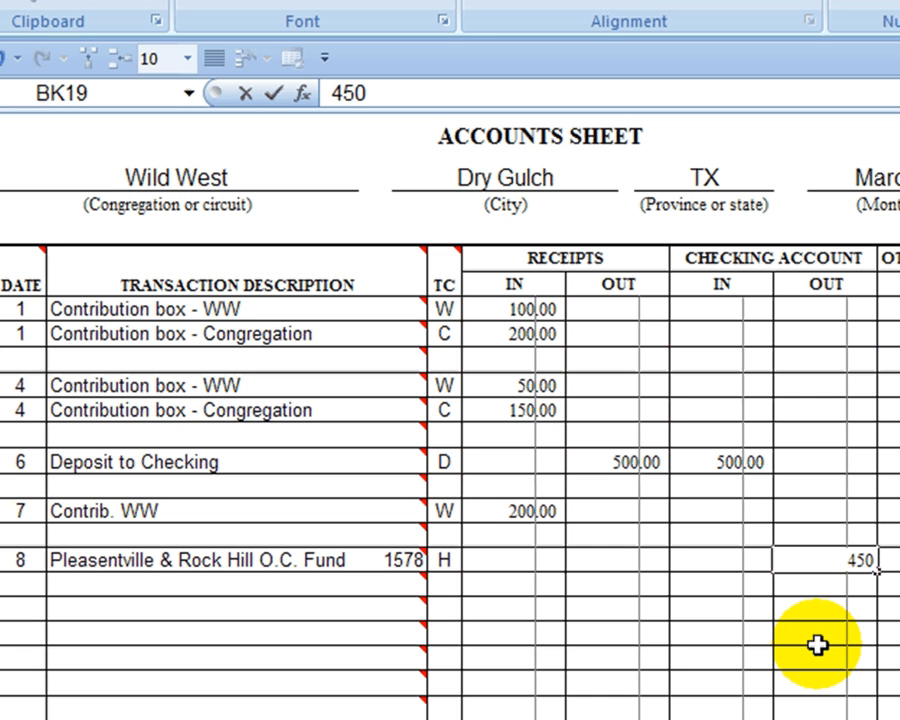
{"action": "key", "text": "Return"}
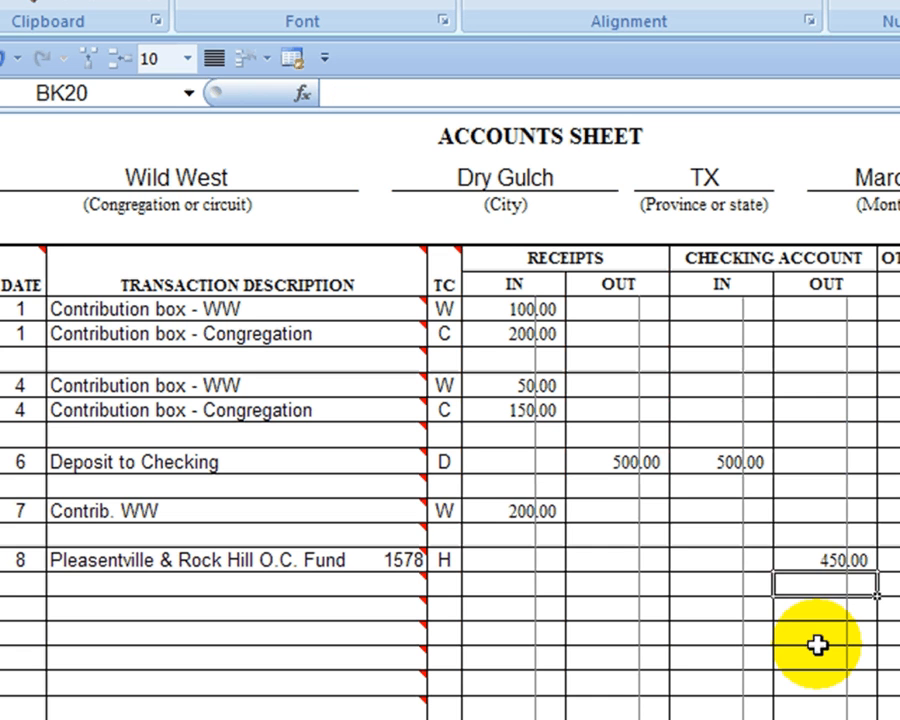
Step: Start a C.O. Expense entry in row 21 with date 9 and transaction code V
{"action": "key", "text": "Left"}
{"action": "key", "text": "Left"}
{"action": "key", "text": "Left"}
{"action": "key", "text": "Left"}
{"action": "key", "text": "Left"}
{"action": "key", "text": "Left"}
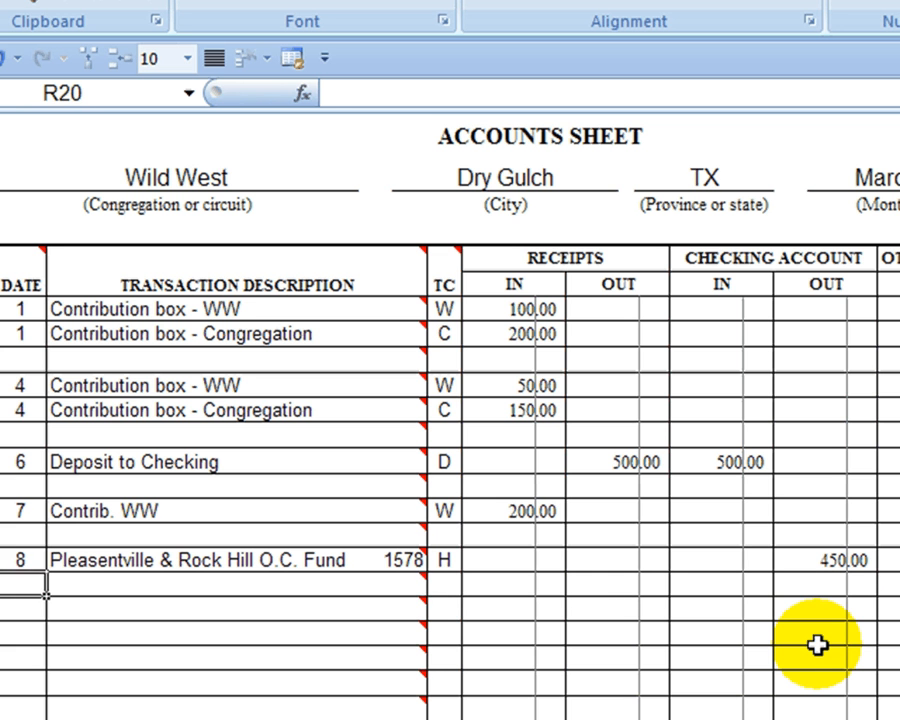
{"action": "key", "text": "Down"}
{"action": "type", "text": "9"}
{"action": "key", "text": "Tab"}
{"action": "key", "text": "Tab"}
{"action": "key", "text": "Tab"}
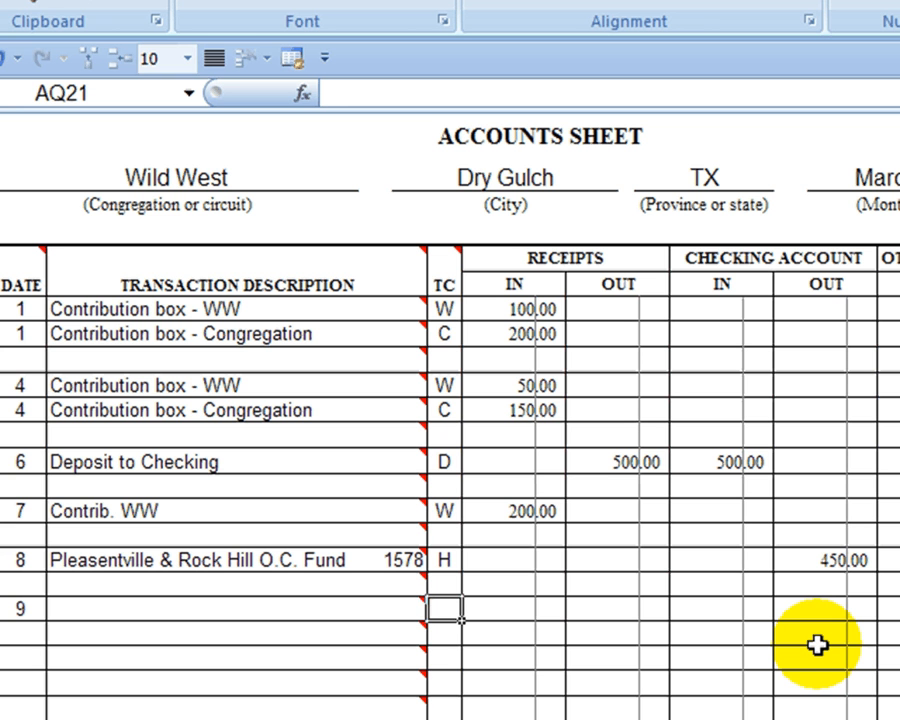
{"action": "type", "text": "V"}
{"action": "key", "text": "Tab"}
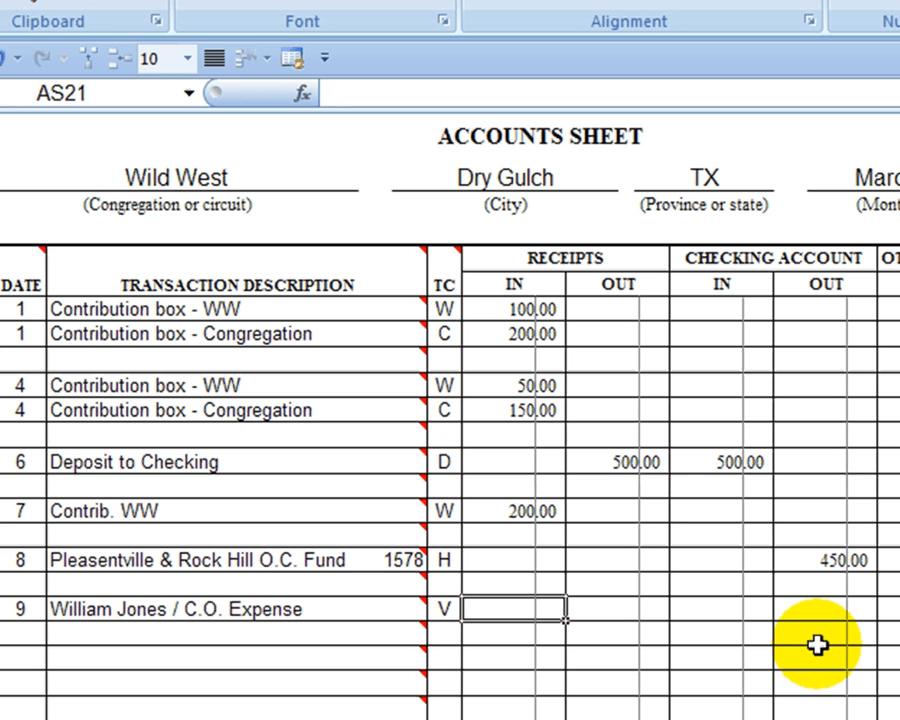
Step: Enter check number 1579 beside the C.O. Expense description in row 21
{"action": "key", "text": "shift+Tab"}
{"action": "key", "text": "shift+Tab"}
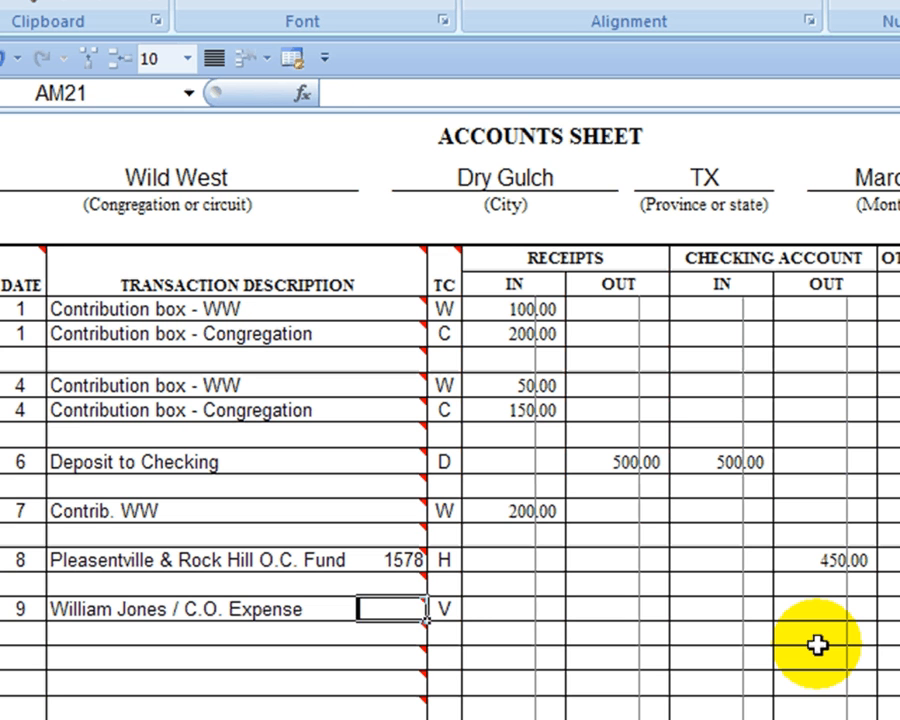
{"action": "type", "text": "15"}
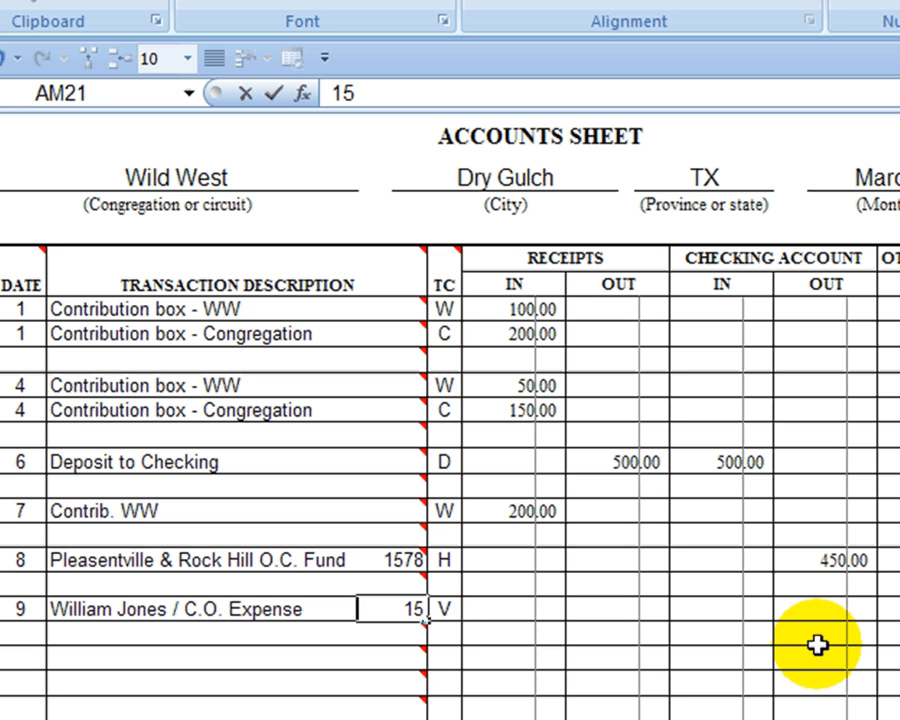
{"action": "type", "text": "79"}
{"action": "key", "text": "Tab"}
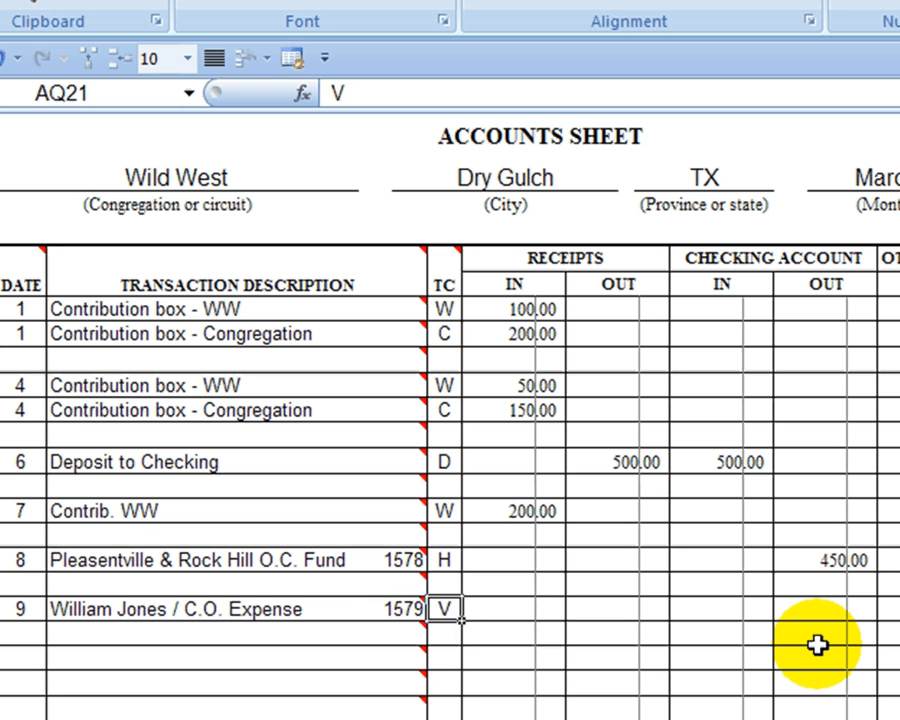
Step: Record 155 in Checking Account Out for the C.O. Expense entry in row 21
{"action": "key", "text": "Tab"}
{"action": "key", "text": "Tab"}
{"action": "key", "text": "Tab"}
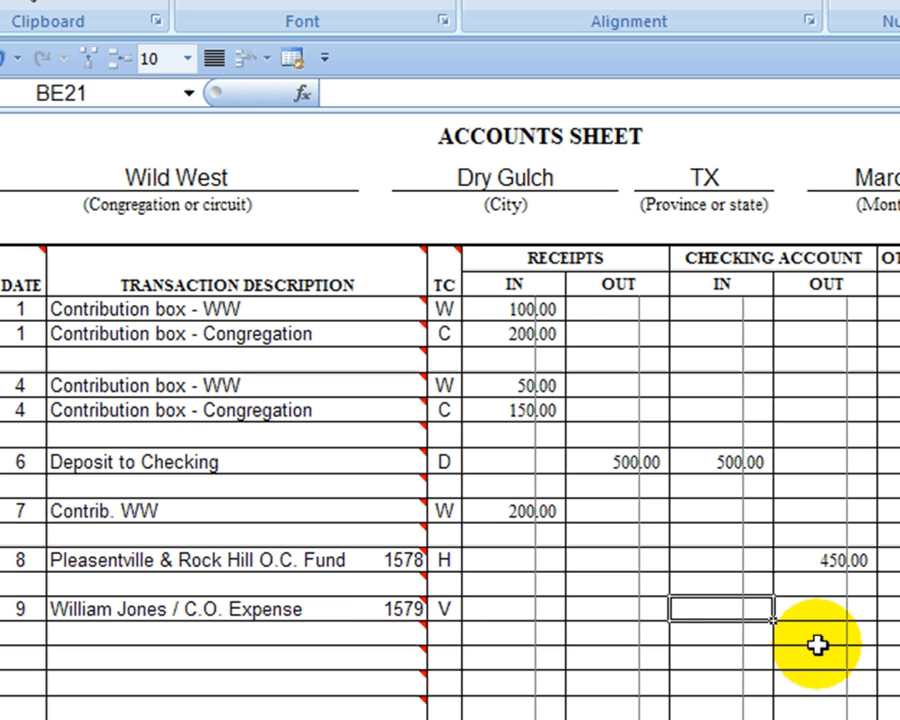
{"action": "type", "text": "155"}
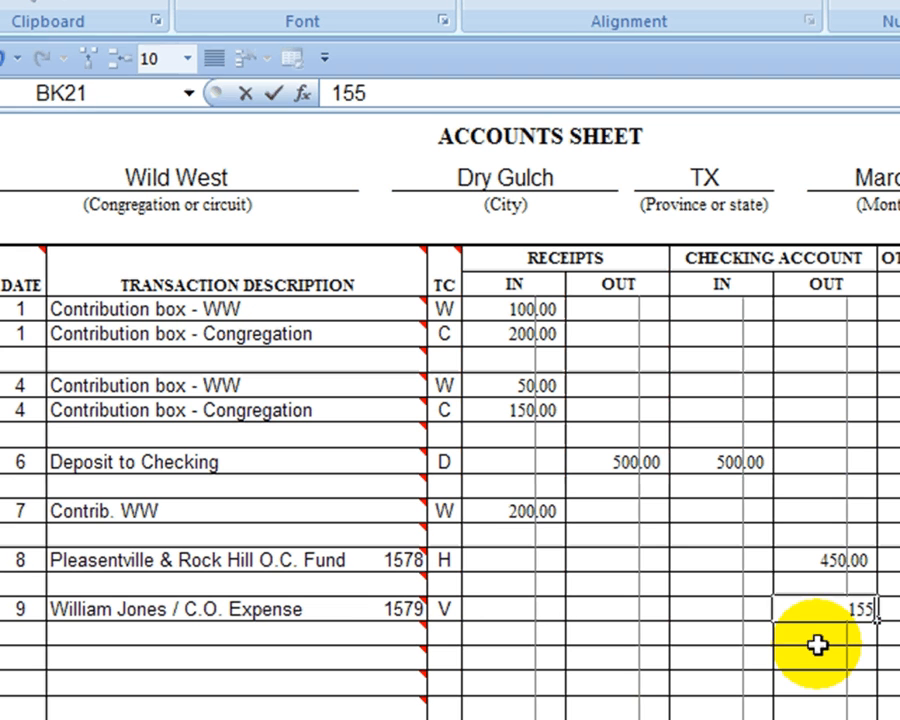
{"action": "left_click", "coordinate": [818, 645]}
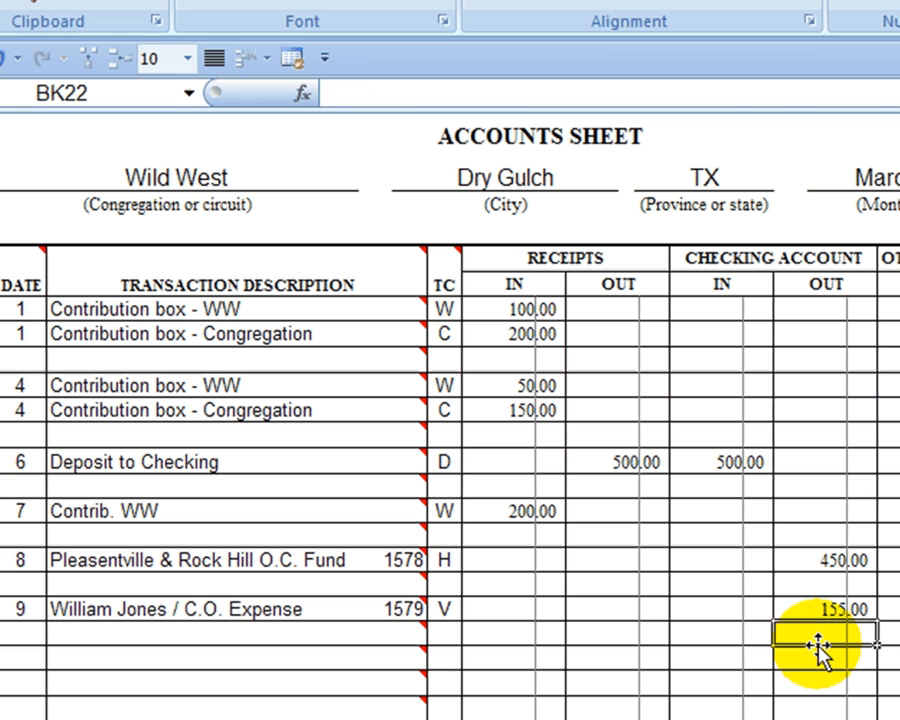
Step: Locate the Transaction Legend beside the accounts sheet and its user-defined Funds IN categories
{"action": "key", "text": "shift+Tab"}
{"action": "key", "text": "shift+Tab"}
{"action": "key", "text": "shift+Tab"}
{"action": "key", "text": "shift+Tab"}
{"action": "key", "text": "shift+Tab"}
{"action": "key", "text": "shift+Tab"}
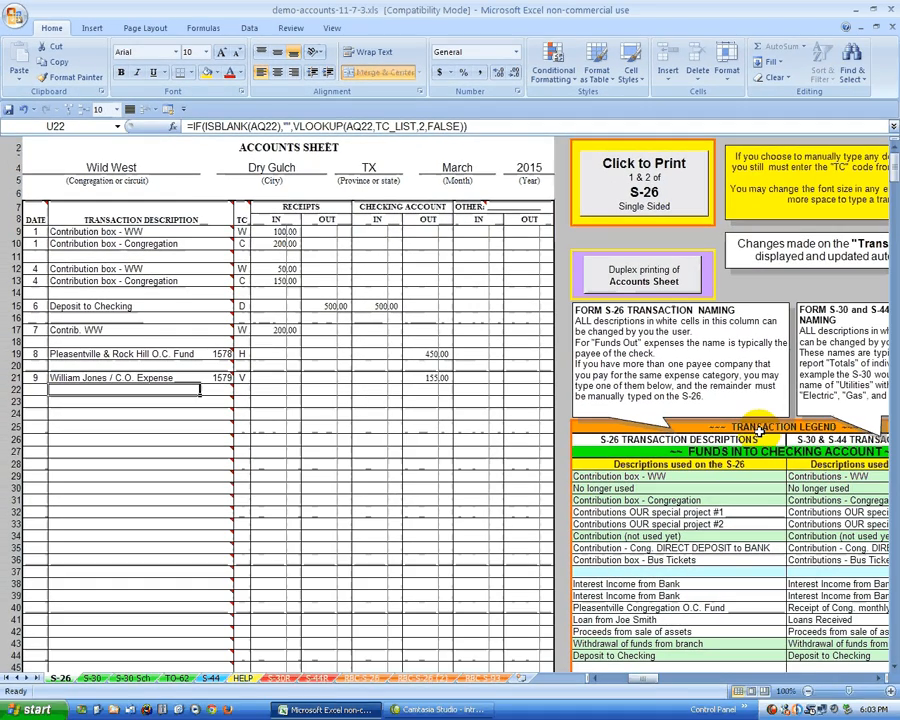
{"action": "key", "text": "Right"}
{"action": "key", "text": "Right"}
{"action": "key", "text": "Right"}
{"action": "key", "text": "Right"}
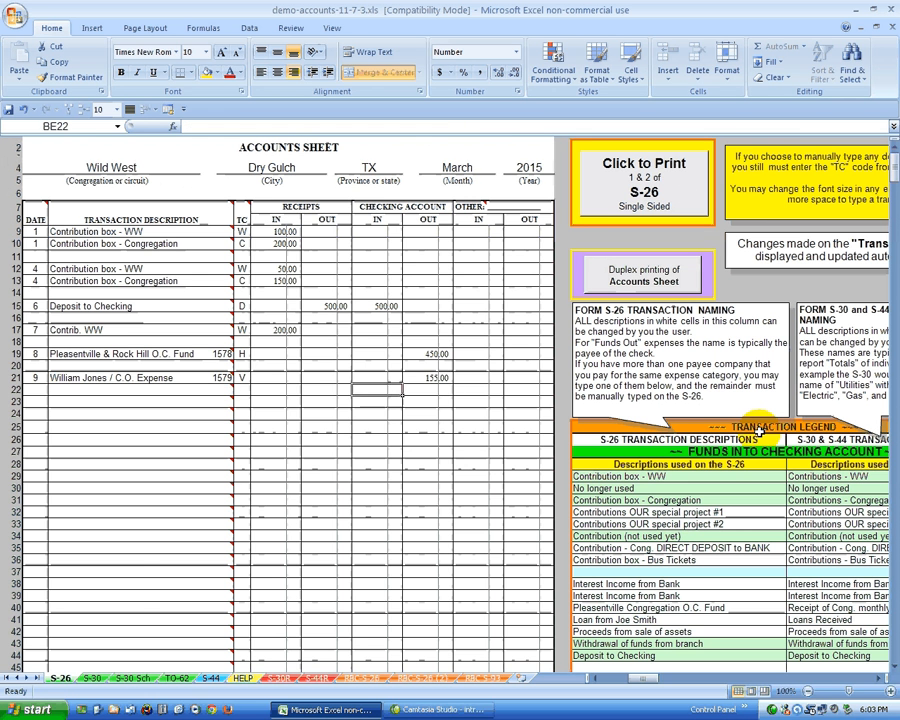
{"action": "key", "text": "Right"}
{"action": "key", "text": "Down"}
{"action": "key", "text": "Down"}
{"action": "key", "text": "Down"}
{"action": "key", "text": "Down"}
{"action": "key", "text": "Down"}
{"action": "key", "text": "Down"}
{"action": "key", "text": "Down"}
{"action": "key", "text": "Down"}
{"action": "key", "text": "Down"}
{"action": "key", "text": "Down"}
{"action": "key", "text": "Down"}
{"action": "key", "text": "Down"}
{"action": "key", "text": "Down"}
{"action": "key", "text": "Down"}
{"action": "key", "text": "Down"}
{"action": "key", "text": "Down"}
{"action": "key", "text": "Down"}
{"action": "key", "text": "Down"}
{"action": "key", "text": "Down"}
{"action": "key", "text": "Down"}
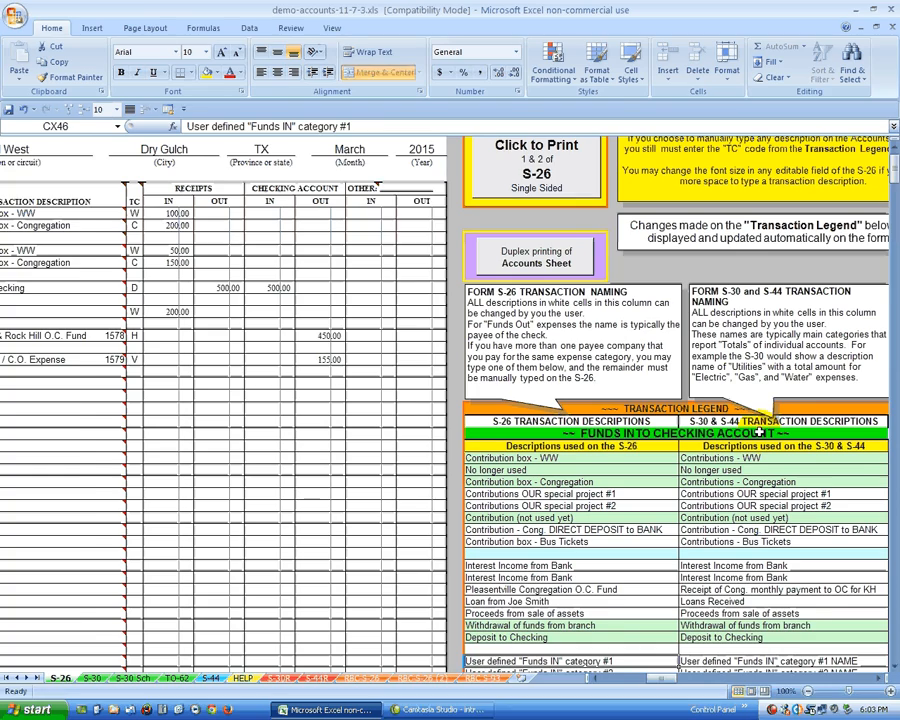
Step: Compare the legend's S-26 descriptions with the S-30 & S-44 descriptions and their TC codes for funds into checking
{"action": "key", "text": "Right"}
{"action": "key", "text": "Right"}
{"action": "key", "text": "Right"}
{"action": "key", "text": "Right"}
{"action": "key", "text": "Right"}
{"action": "key", "text": "Right"}
{"action": "key", "text": "Right"}
{"action": "key", "text": "Right"}
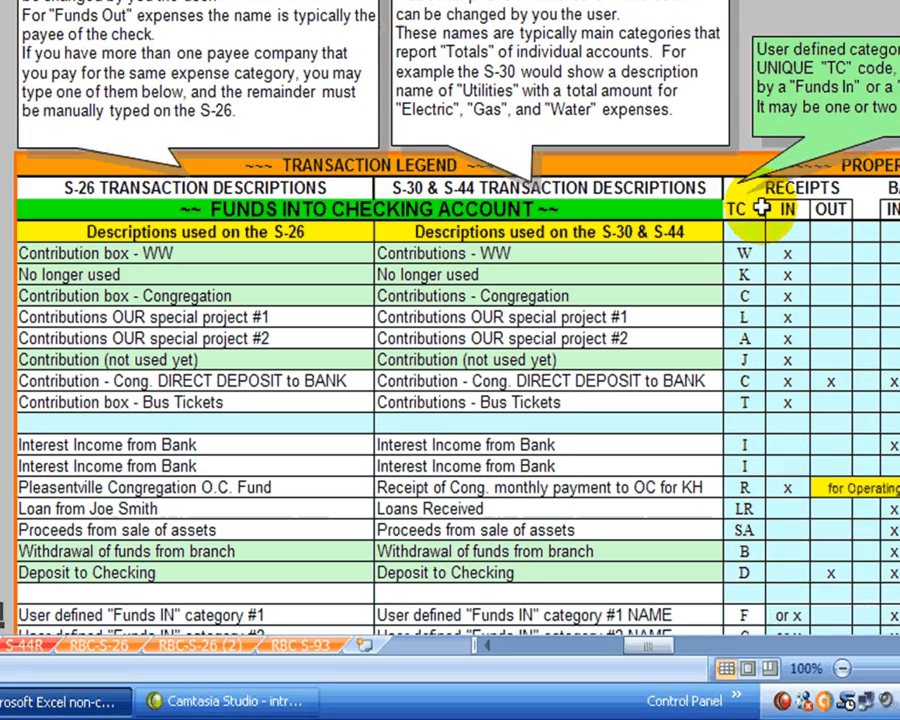
{"action": "key", "text": "Left"}
{"action": "key", "text": "Left"}
{"action": "key", "text": "Left"}
{"action": "key", "text": "Right"}
{"action": "key", "text": "Right"}
{"action": "key", "text": "Right"}
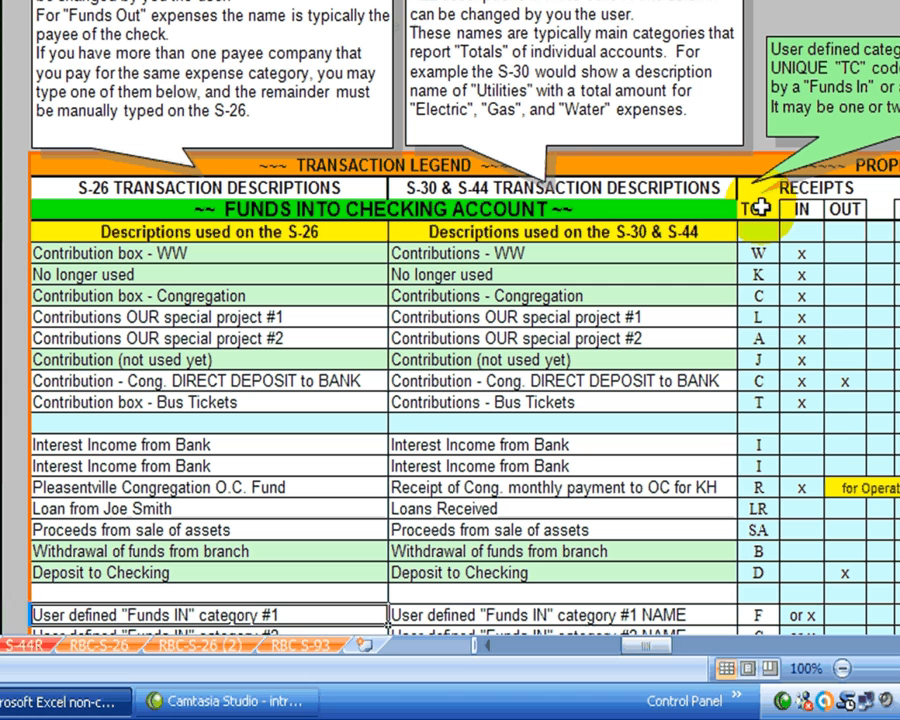
{"action": "key", "text": "Right"}
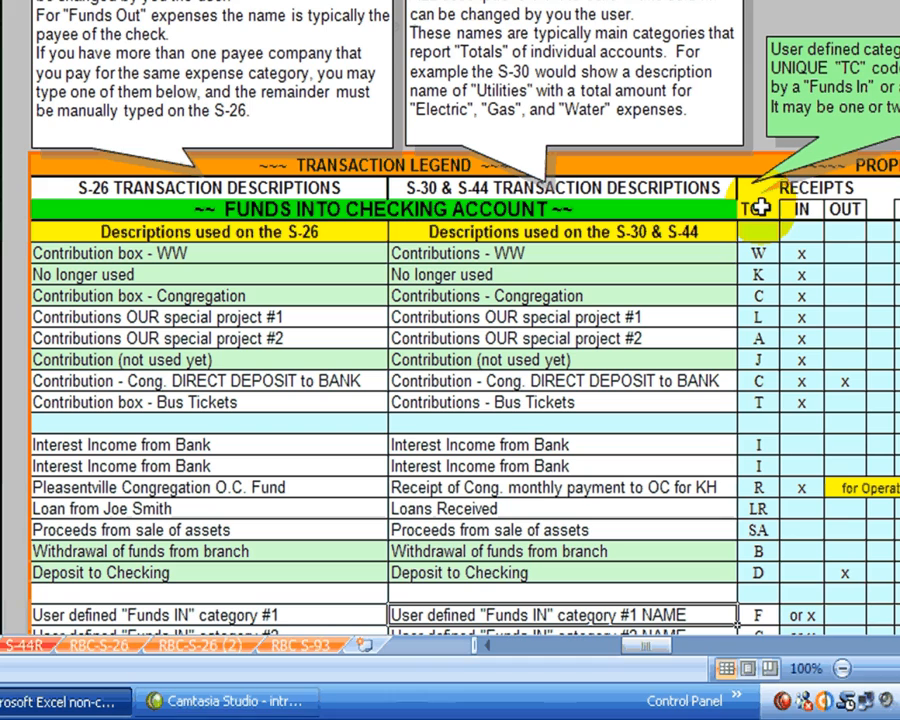
{"action": "key", "text": "Down"}
{"action": "key", "text": "Down"}
{"action": "key", "text": "Down"}
{"action": "key", "text": "Down"}
{"action": "key", "text": "Down"}
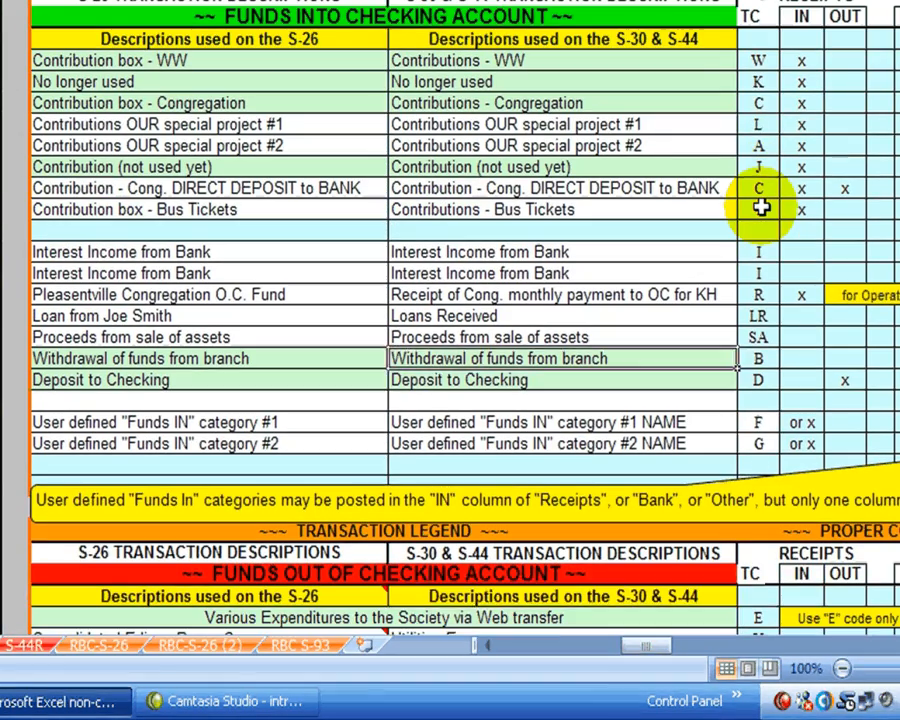
Step: Review the S-26 descriptions for funds into the checking account, starting from Contribution box - WW
{"action": "key", "text": "Up"}
{"action": "key", "text": "Up"}
{"action": "key", "text": "Up"}
{"action": "key", "text": "Up"}
{"action": "key", "text": "Up"}
{"action": "key", "text": "Up"}
{"action": "key", "text": "Up"}
{"action": "key", "text": "Up"}
{"action": "key", "text": "Up"}
{"action": "key", "text": "Up"}
{"action": "key", "text": "Up"}
{"action": "key", "text": "Up"}
{"action": "key", "text": "Up"}
{"action": "key", "text": "Up"}
{"action": "key", "text": "Up"}
{"action": "key", "text": "Up"}
{"action": "key", "text": "Up"}
{"action": "key", "text": "Up"}
{"action": "key", "text": "Up"}
{"action": "key", "text": "Up"}
{"action": "key", "text": "Up"}
{"action": "key", "text": "Left"}
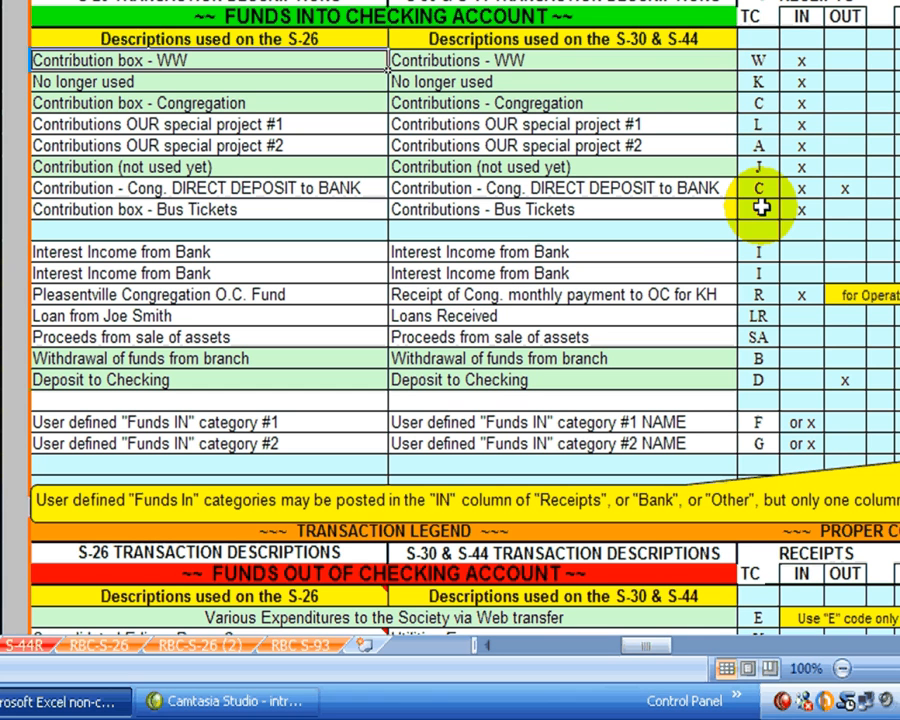
{"action": "key", "text": "Down"}
{"action": "key", "text": "Down"}
{"action": "key", "text": "Down"}
{"action": "key", "text": "Down"}
{"action": "key", "text": "Down"}
{"action": "key", "text": "Down"}
{"action": "key", "text": "Down"}
{"action": "key", "text": "Down"}
{"action": "key", "text": "Down"}
{"action": "key", "text": "Down"}
{"action": "key", "text": "Down"}
{"action": "key", "text": "Down"}
{"action": "key", "text": "Down"}
{"action": "key", "text": "Down"}
{"action": "key", "text": "Down"}
{"action": "key", "text": "Down"}
{"action": "key", "text": "Down"}
{"action": "key", "text": "Down"}
{"action": "key", "text": "Down"}
{"action": "key", "text": "Down"}
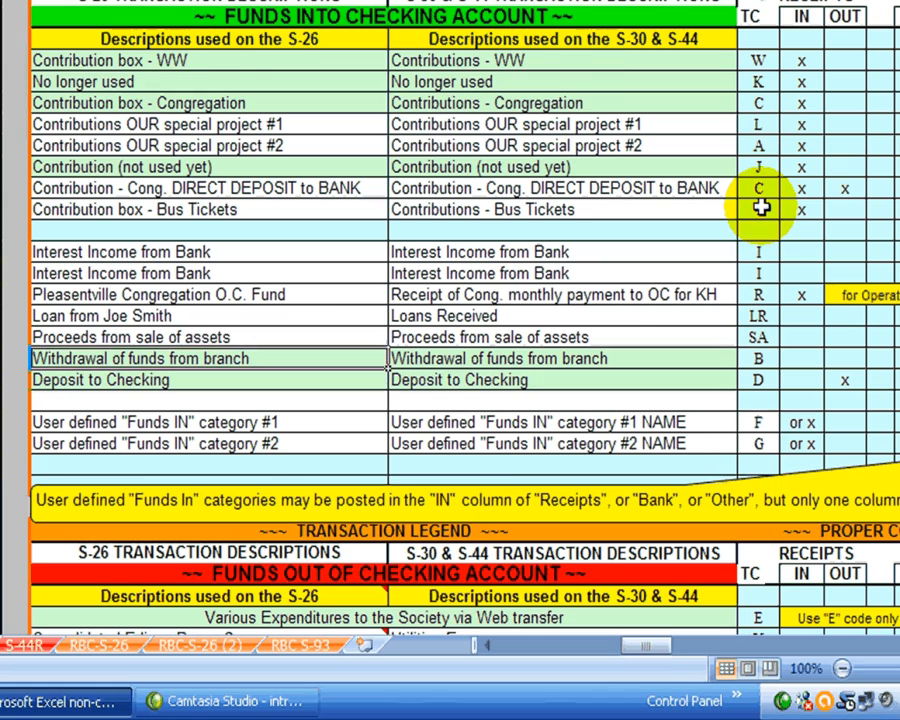
Step: Examine the Funds Out of Checking Account section of the legend with its expense descriptions and TC codes
{"action": "key", "text": "Down"}
{"action": "key", "text": "Down"}
{"action": "key", "text": "Down"}
{"action": "key", "text": "Down"}
{"action": "key", "text": "Down"}
{"action": "key", "text": "Down"}
{"action": "key", "text": "Down"}
{"action": "key", "text": "Down"}
{"action": "key", "text": "Down"}
{"action": "key", "text": "Down"}
{"action": "key", "text": "Down"}
{"action": "key", "text": "Down"}
{"action": "key", "text": "Down"}
{"action": "key", "text": "Down"}
{"action": "key", "text": "Down"}
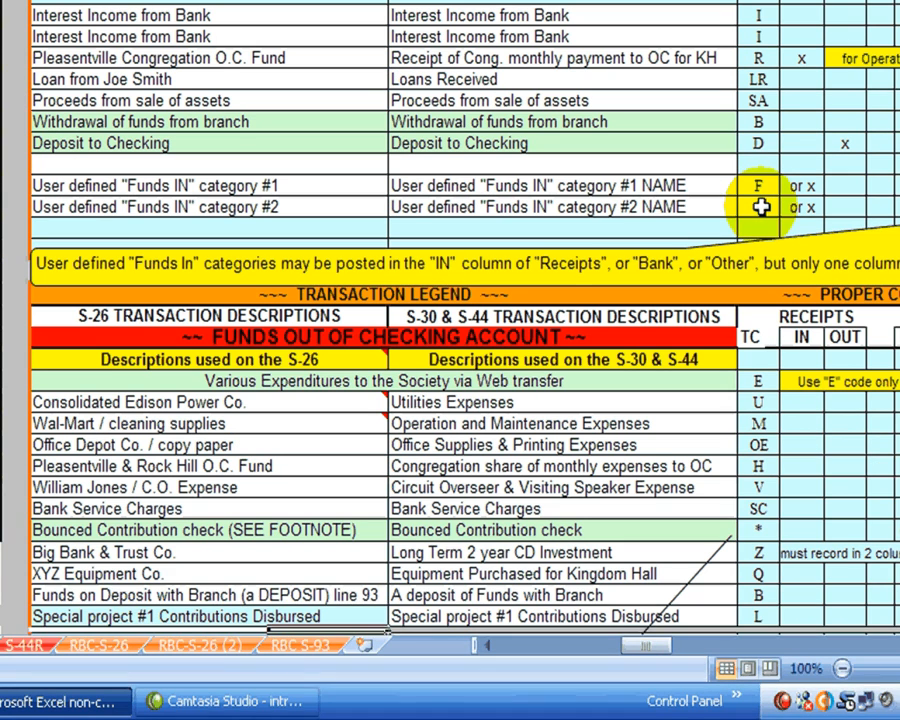
Step: Review the legend's Funds Out of Checking Account descriptions from Various Expenditures to the Society down to the user-defined Funds OUT category #2
{"action": "key", "text": "Up"}
{"action": "key", "text": "Up"}
{"action": "key", "text": "Up"}
{"action": "key", "text": "Up"}
{"action": "key", "text": "Up"}
{"action": "key", "text": "Up"}
{"action": "key", "text": "Up"}
{"action": "key", "text": "Up"}
{"action": "key", "text": "Up"}
{"action": "key", "text": "Up"}
{"action": "key", "text": "Up"}
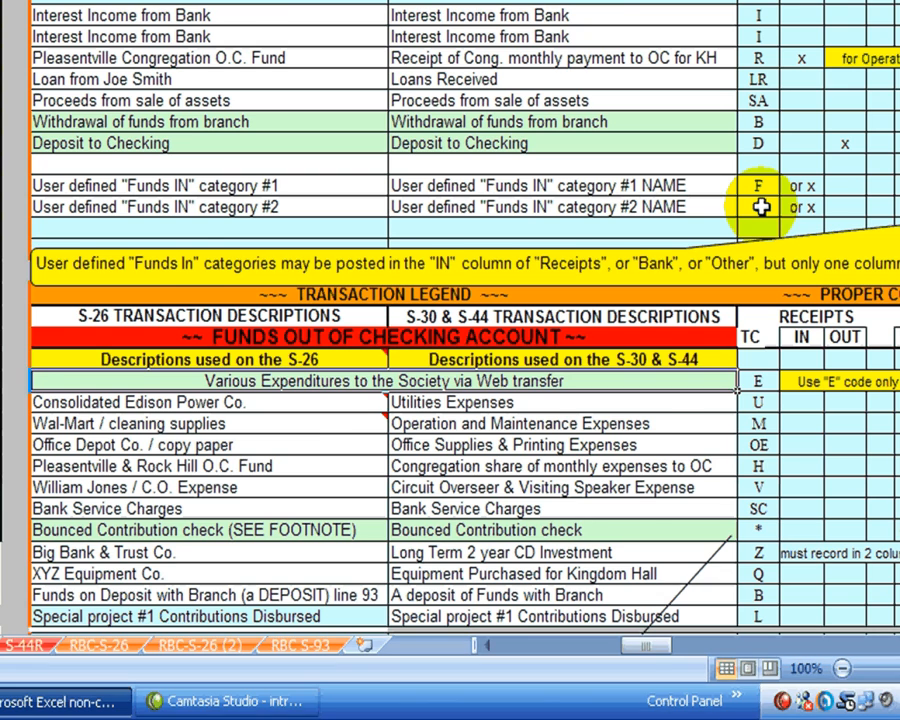
{"action": "key", "text": "Down"}
{"action": "key", "text": "Down"}
{"action": "key", "text": "Down"}
{"action": "key", "text": "Down"}
{"action": "key", "text": "Down"}
{"action": "key", "text": "Down"}
{"action": "key", "text": "Down"}
{"action": "key", "text": "Down"}
{"action": "key", "text": "Down"}
{"action": "key", "text": "Down"}
{"action": "key", "text": "Down"}
{"action": "key", "text": "Down"}
{"action": "key", "text": "Down"}
{"action": "key", "text": "Down"}
{"action": "key", "text": "Down"}
{"action": "key", "text": "Down"}
{"action": "key", "text": "Down"}
{"action": "key", "text": "Down"}
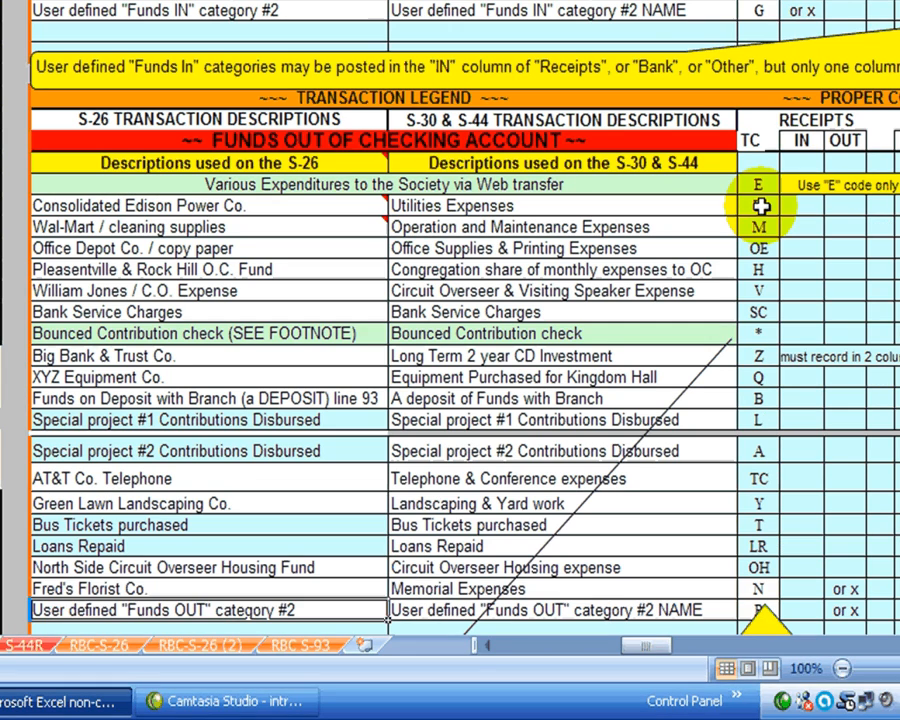
Step: Compare the C.O. Expense and Pleasentville & Rock Hill O.C. Fund descriptions in the legend with their S-30 & S-44 descriptions and TC codes
{"action": "key", "text": "Up"}
{"action": "key", "text": "Up"}
{"action": "key", "text": "Up"}
{"action": "key", "text": "Up"}
{"action": "key", "text": "Up"}
{"action": "key", "text": "Up"}
{"action": "key", "text": "Up"}
{"action": "key", "text": "Up"}
{"action": "key", "text": "Up"}
{"action": "key", "text": "Up"}
{"action": "key", "text": "Up"}
{"action": "key", "text": "Up"}
{"action": "key", "text": "Up"}
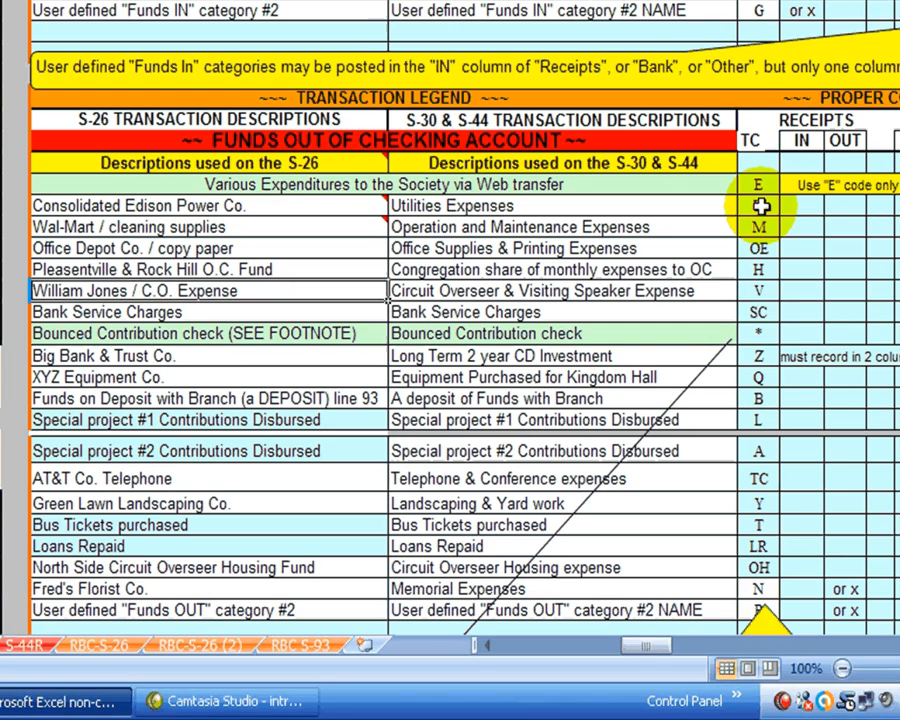
{"action": "key", "text": "Right"}
{"action": "key", "text": "Right"}
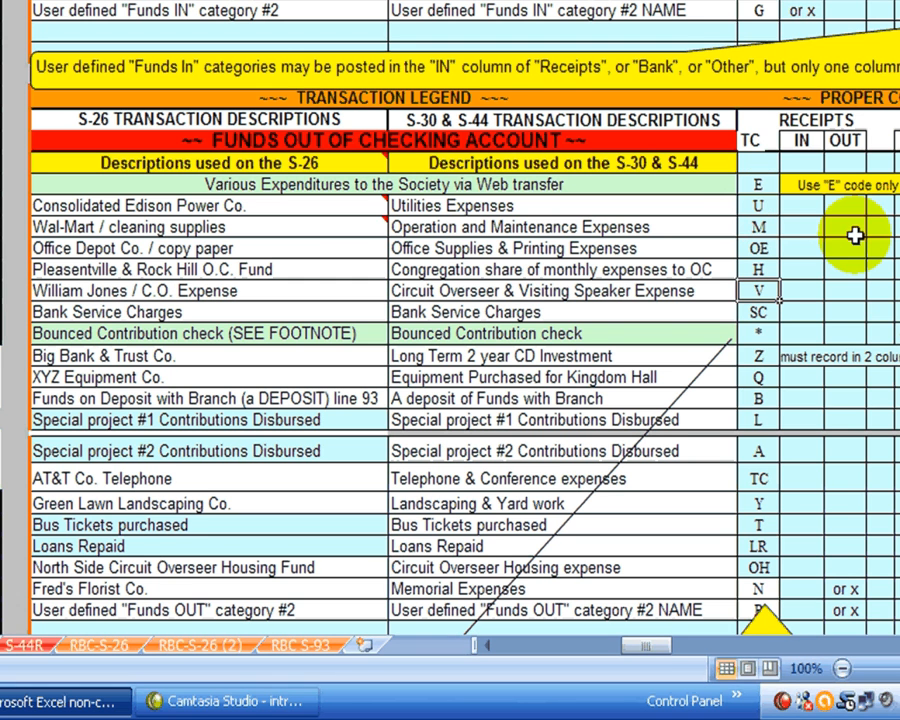
{"action": "key", "text": "Left"}
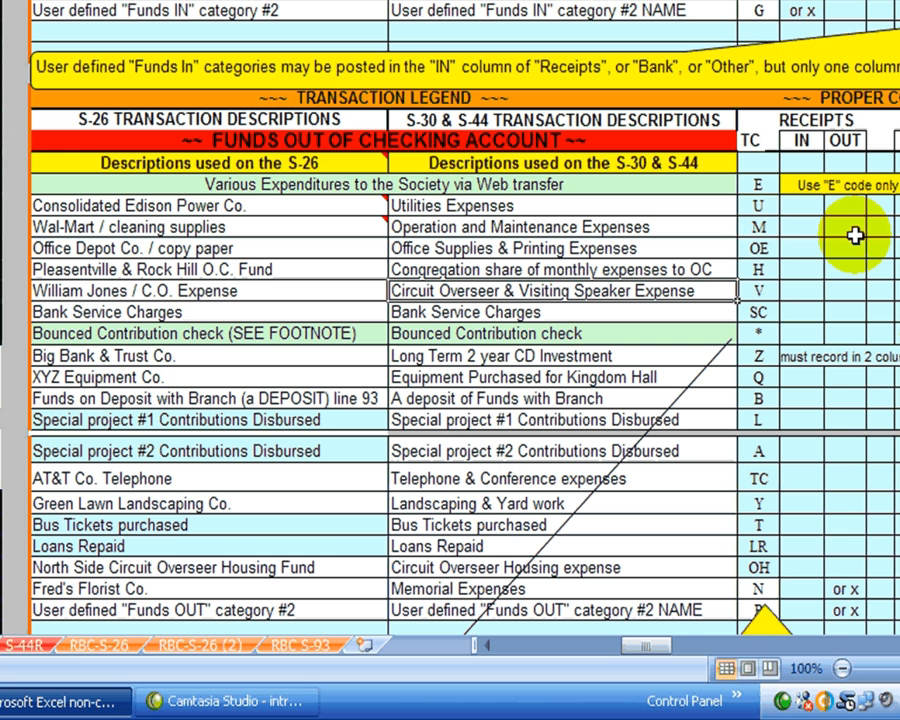
{"action": "key", "text": "Up"}
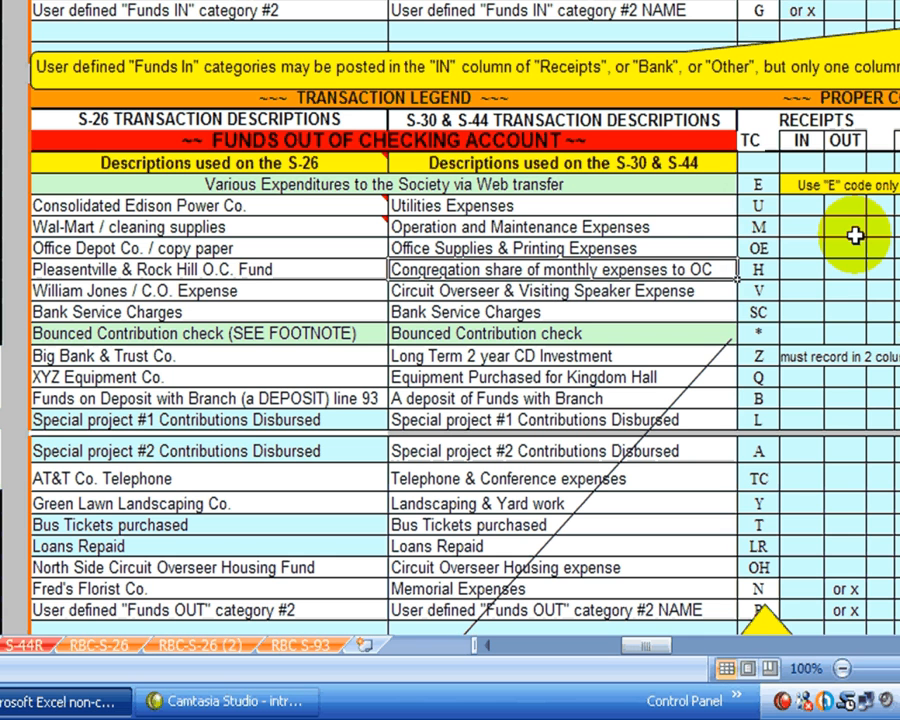
{"action": "key", "text": "Left"}
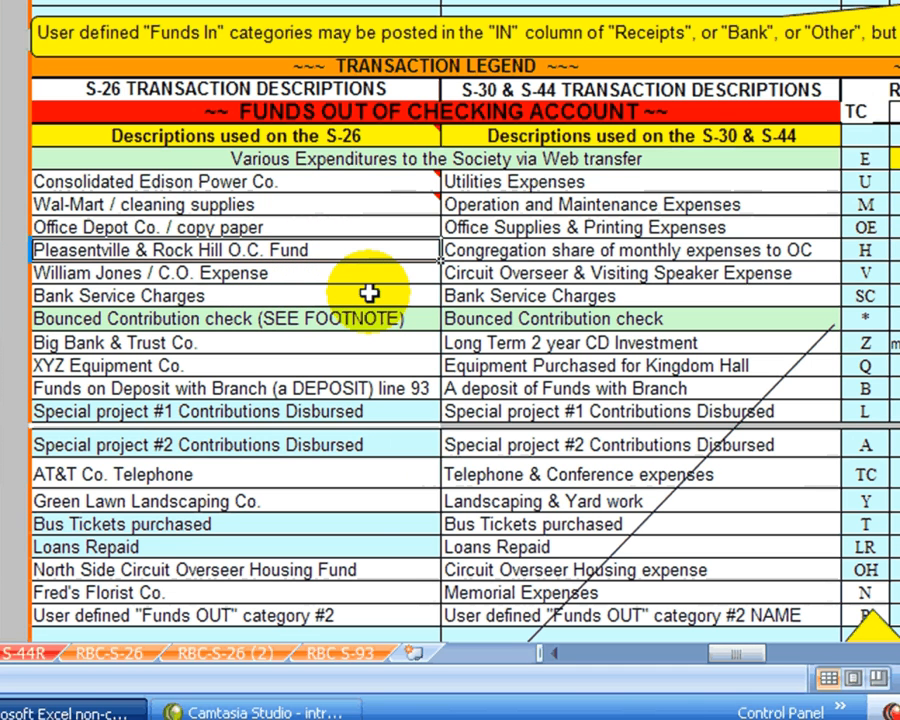
{"action": "key", "text": "Down"}
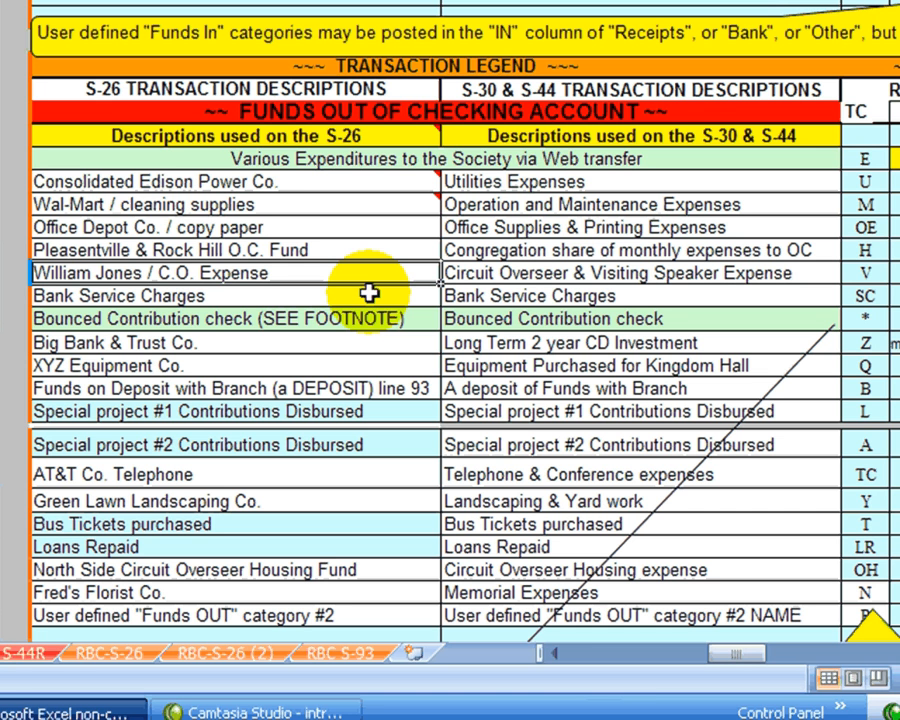
{"action": "left_click", "coordinate": [369, 293]}
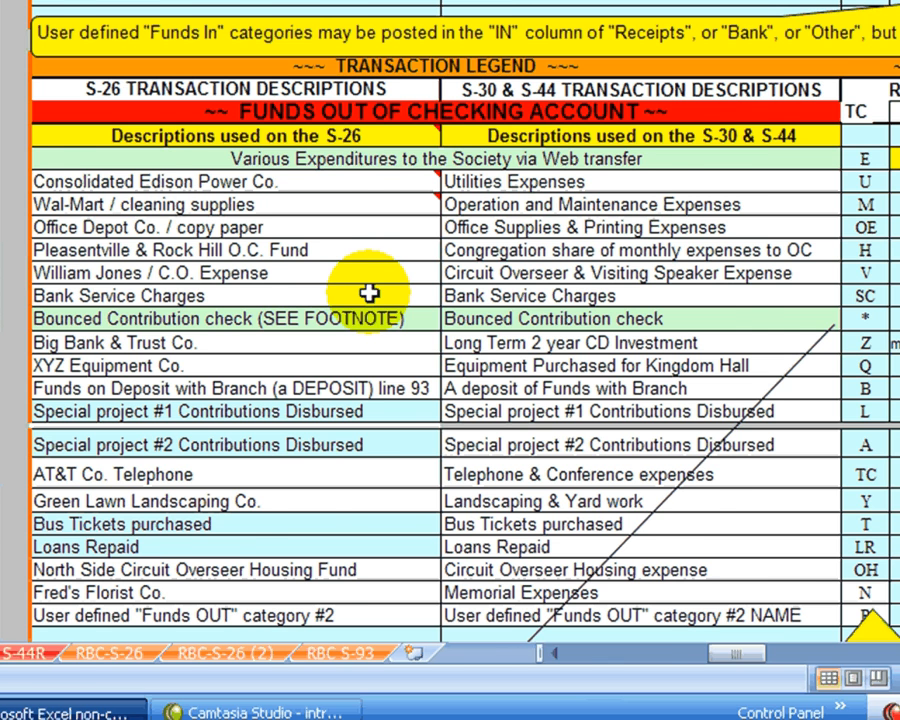
Step: Delete the callout about the transfer number and date beside the Branch Transfer row at the end of the accounts sheet
{"action": "scroll", "coordinate": [369, 293], "scroll_direction": "left", "scroll_amount": 5}
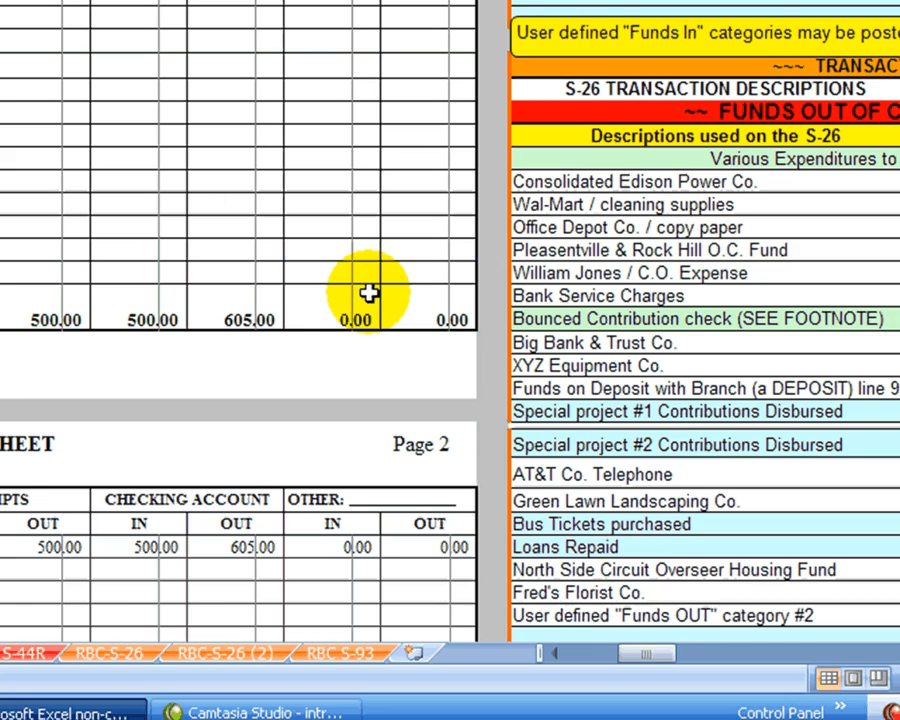
{"action": "scroll", "coordinate": [369, 293], "scroll_direction": "up", "scroll_amount": 7}
{"action": "scroll", "coordinate": [369, 293], "scroll_direction": "up", "scroll_amount": 3}
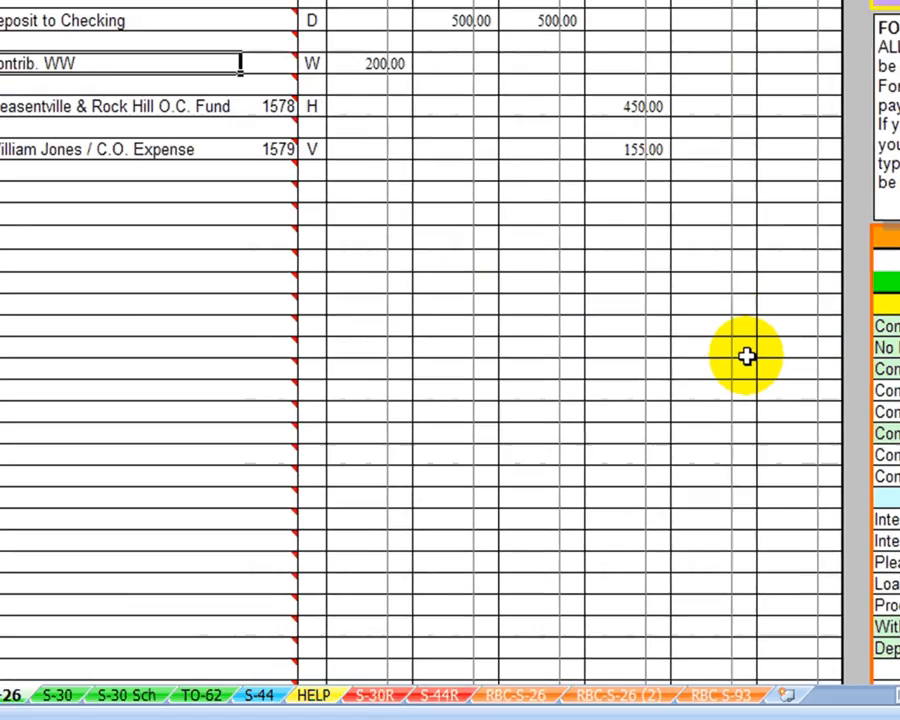
{"action": "key", "text": "Down"}
{"action": "key", "text": "Down"}
{"action": "key", "text": "Down"}
{"action": "key", "text": "Down"}
{"action": "key", "text": "Down"}
{"action": "key", "text": "Down"}
{"action": "key", "text": "Down"}
{"action": "key", "text": "Down"}
{"action": "key", "text": "Down"}
{"action": "key", "text": "Down"}
{"action": "key", "text": "Down"}
{"action": "key", "text": "Down"}
{"action": "key", "text": "Down"}
{"action": "key", "text": "Down"}
{"action": "key", "text": "Down"}
{"action": "key", "text": "Down"}
{"action": "key", "text": "Down"}
{"action": "key", "text": "Down"}
{"action": "key", "text": "Down"}
{"action": "key", "text": "Down"}
{"action": "key", "text": "Down"}
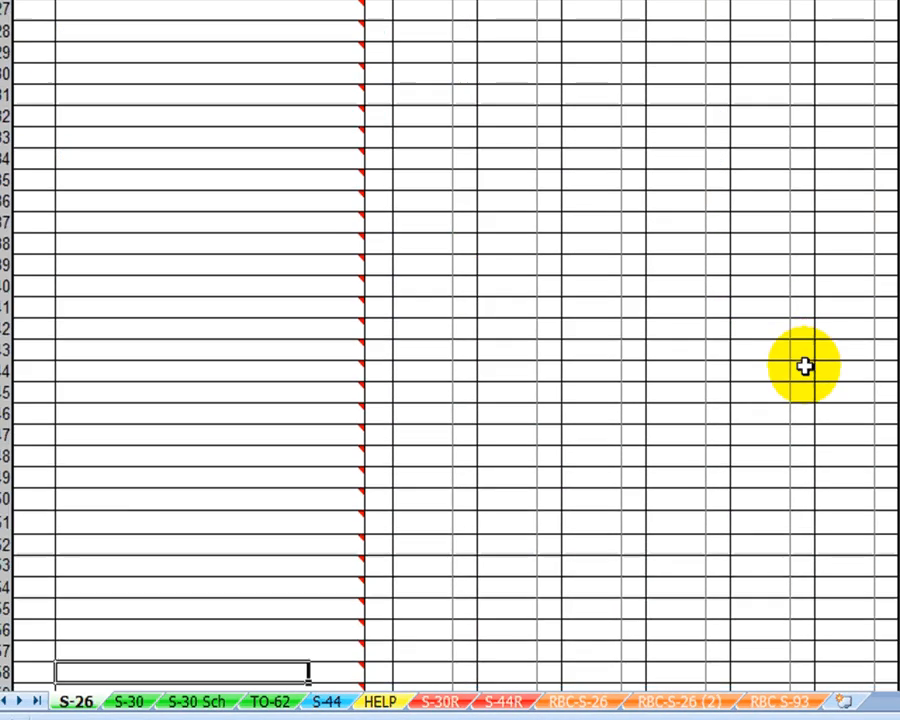
{"action": "key", "text": "Down"}
{"action": "key", "text": "Down"}
{"action": "key", "text": "Down"}
{"action": "key", "text": "Down"}
{"action": "key", "text": "Down"}
{"action": "key", "text": "Down"}
{"action": "key", "text": "Down"}
{"action": "key", "text": "Down"}
{"action": "key", "text": "Down"}
{"action": "key", "text": "Down"}
{"action": "key", "text": "Down"}
{"action": "key", "text": "Down"}
{"action": "key", "text": "Down"}
{"action": "key", "text": "Down"}
{"action": "key", "text": "Down"}
{"action": "key", "text": "Down"}
{"action": "key", "text": "Down"}
{"action": "key", "text": "Down"}
{"action": "key", "text": "Down"}
{"action": "key", "text": "Down"}
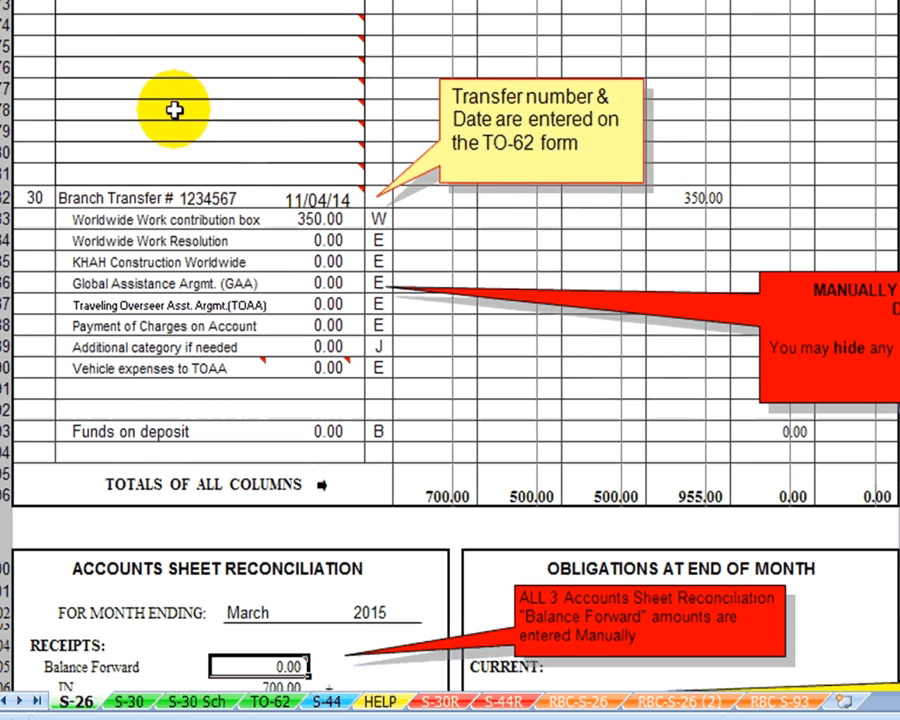
{"action": "left_click", "coordinate": [467, 80]}
{"action": "key", "text": "Delete"}
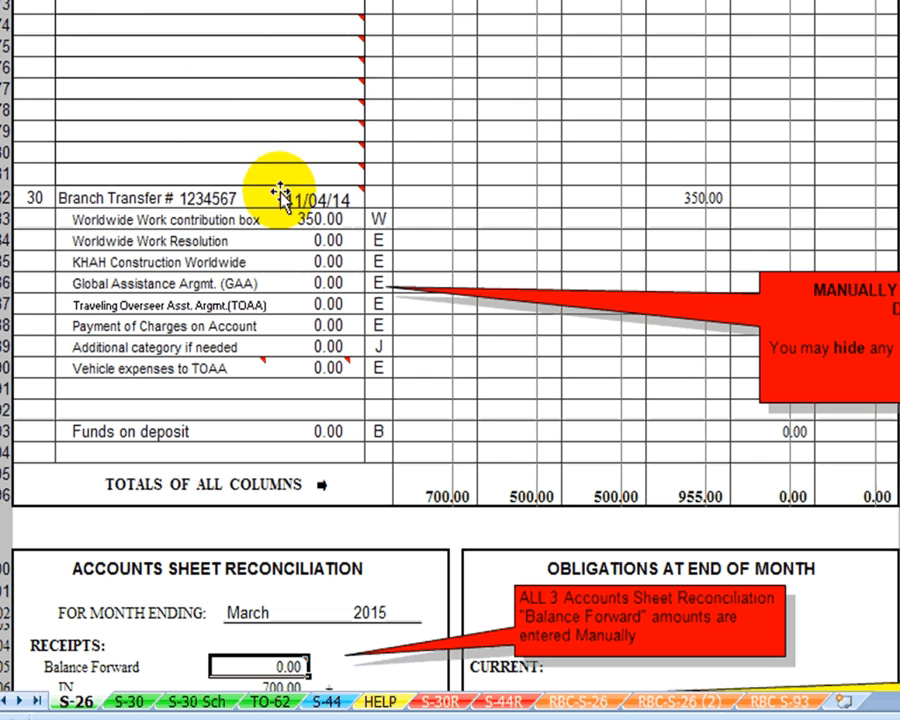
Step: Enter 50 for Worldwide Work Resolution and 852 for KHAH Construction Worldwide under the branch transfer
{"action": "left_click", "coordinate": [341, 249]}
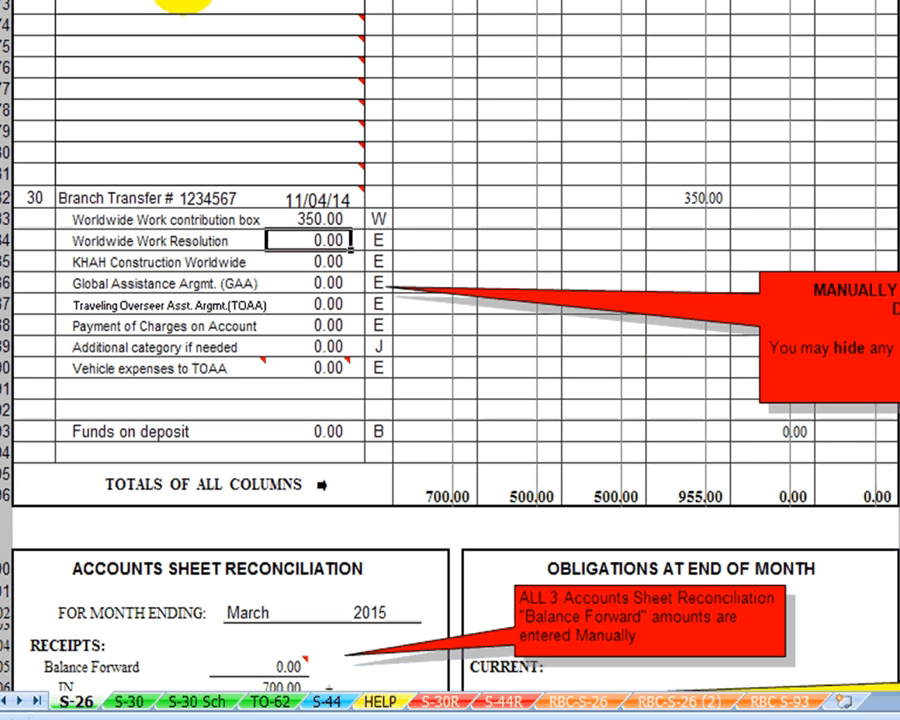
{"action": "type", "text": "50"}
{"action": "key", "text": "Return"}
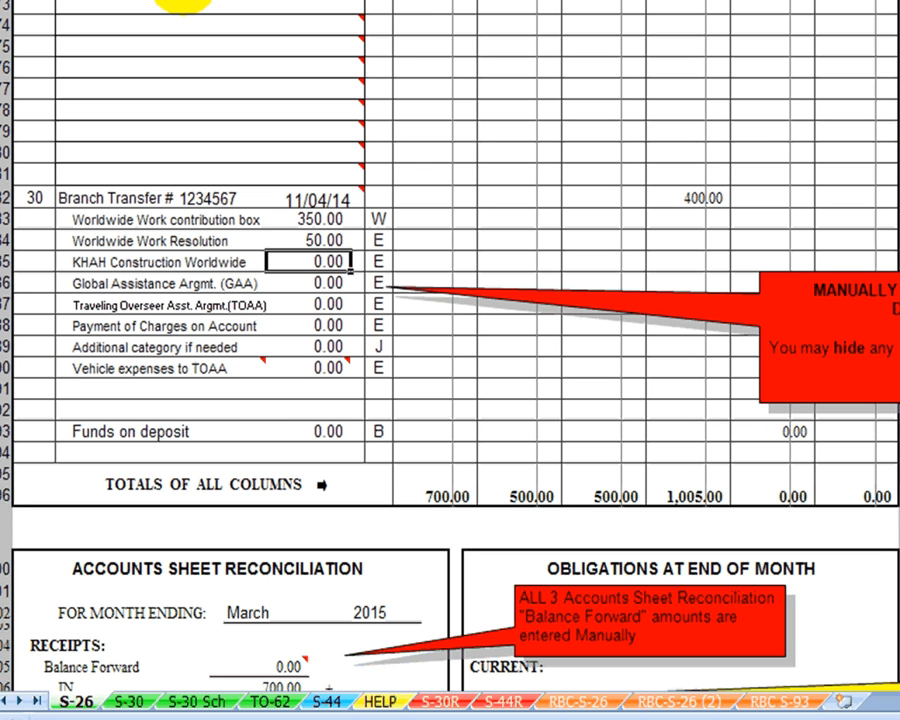
{"action": "type", "text": "8"}
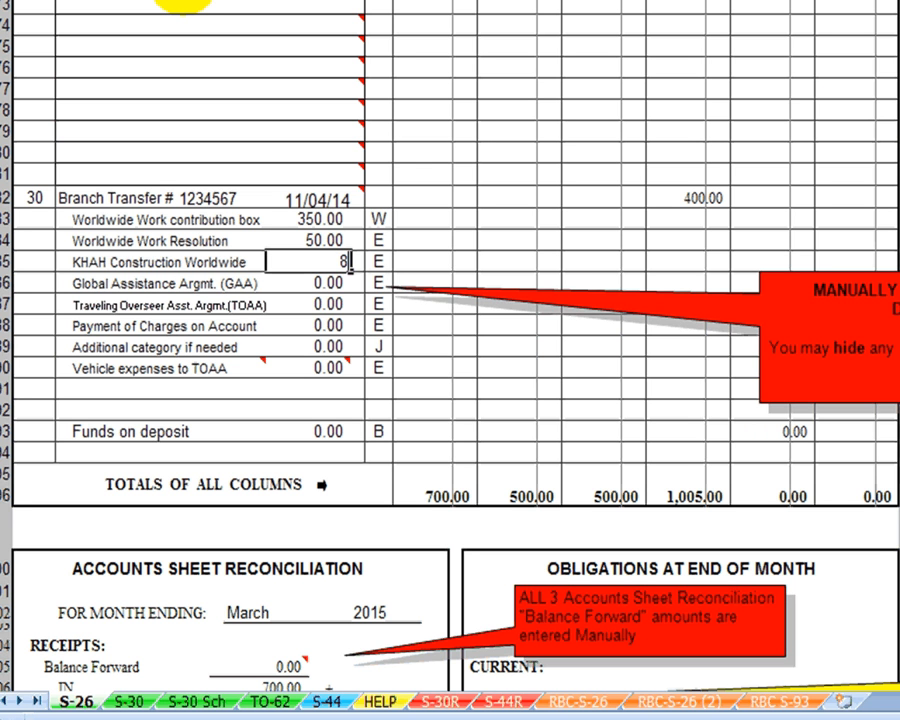
{"action": "type", "text": "52"}
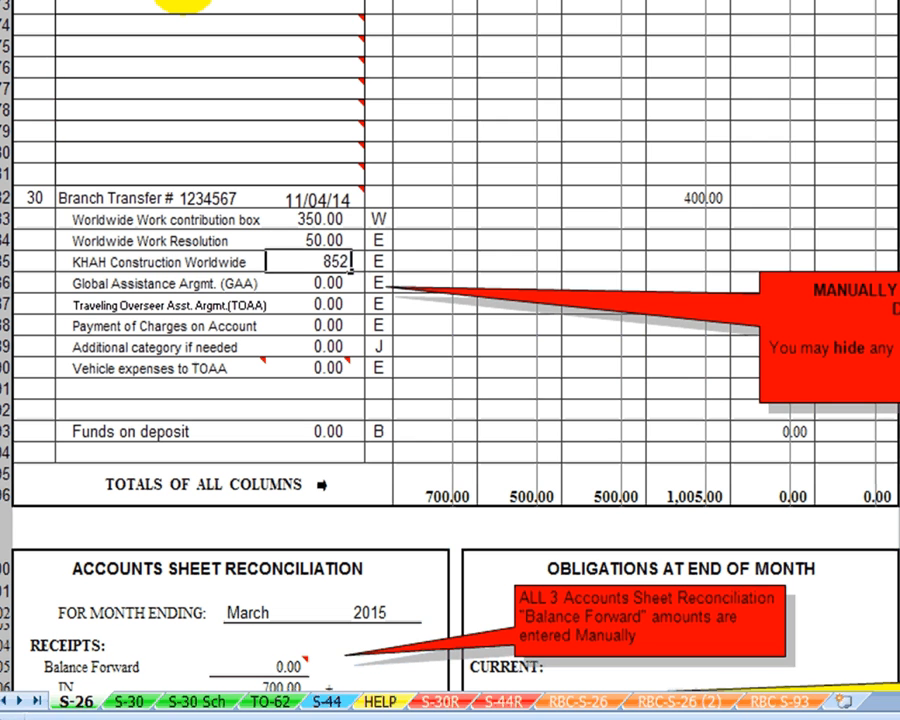
{"action": "key", "text": "Return"}
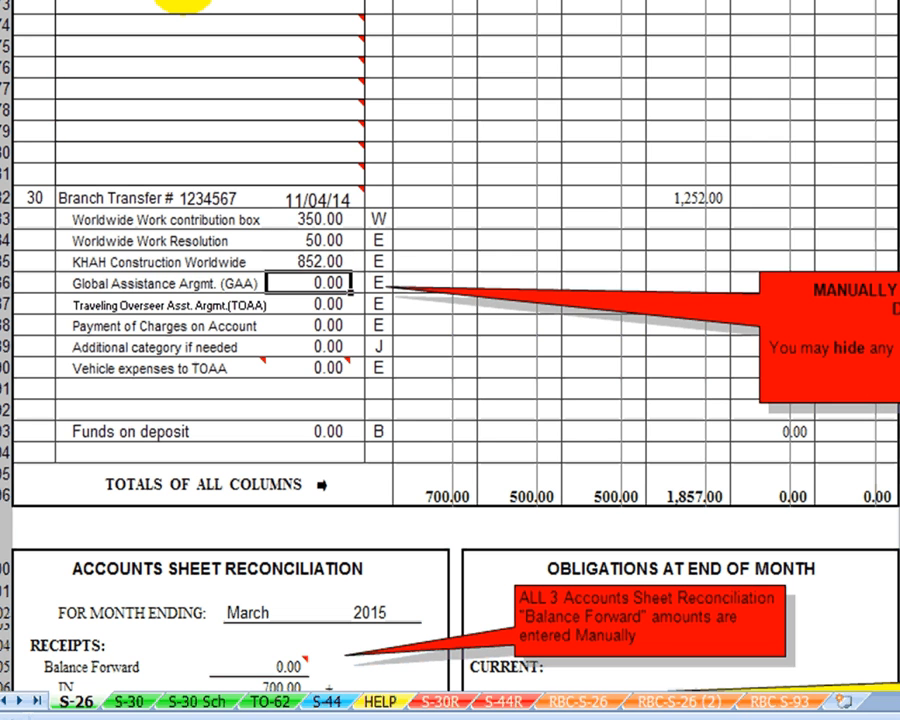
Step: Enter 95 for Global Assistance Argmt. (GAA) and 84 for Traveling Overseer Asst. Argmt. (TOAA)
{"action": "type", "text": "95"}
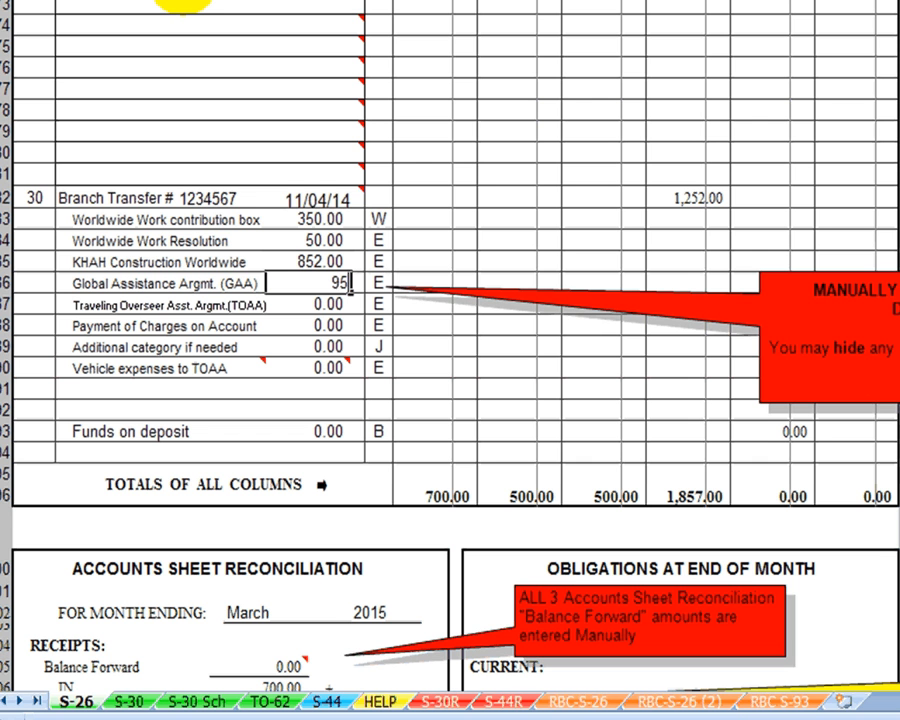
{"action": "key", "text": "Return"}
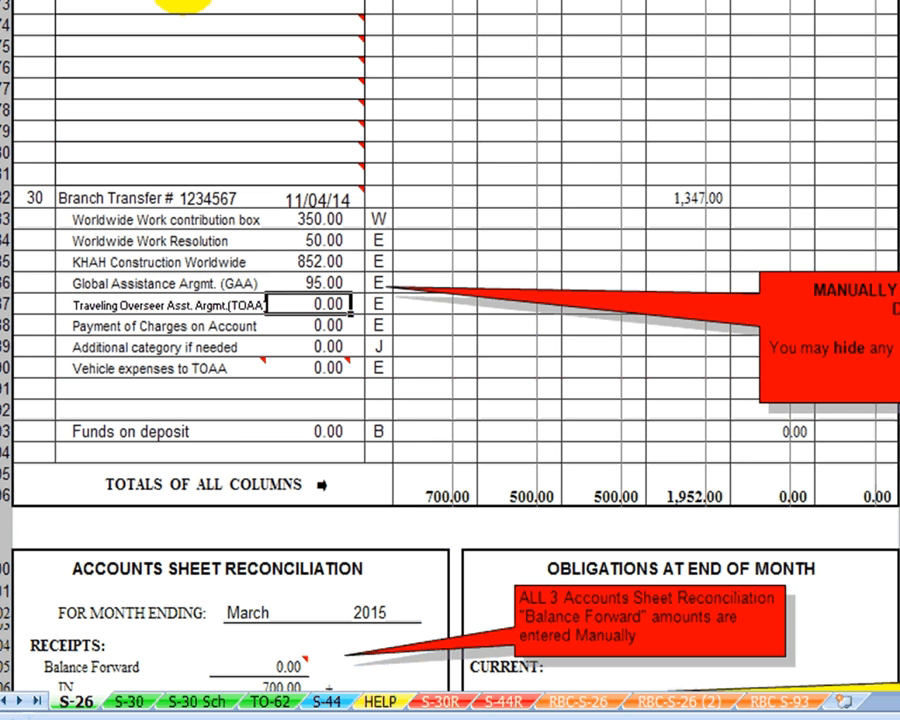
{"action": "type", "text": "84"}
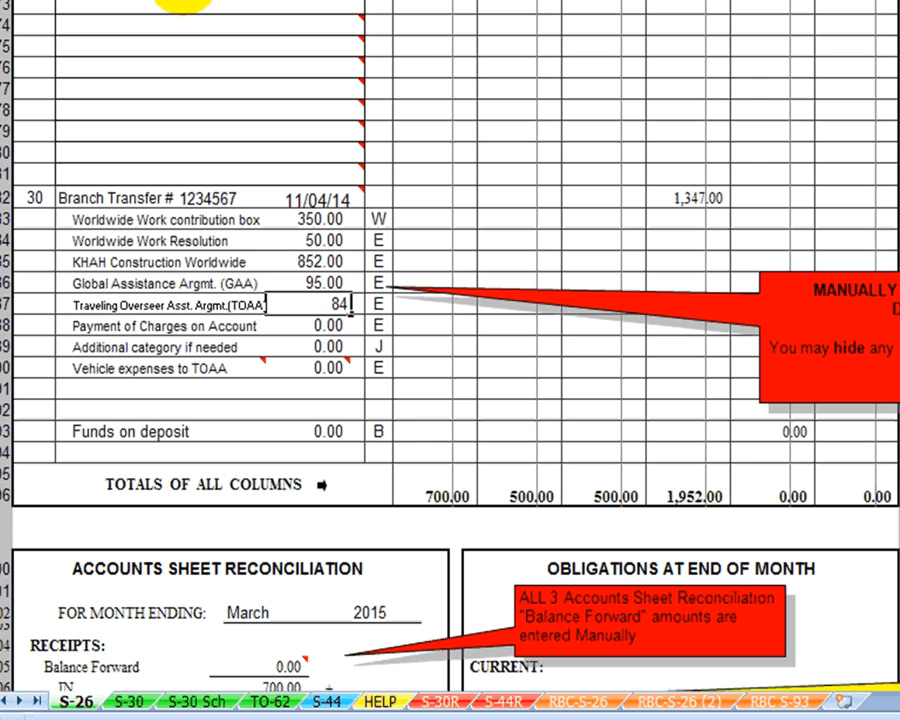
{"action": "key", "text": "Return"}
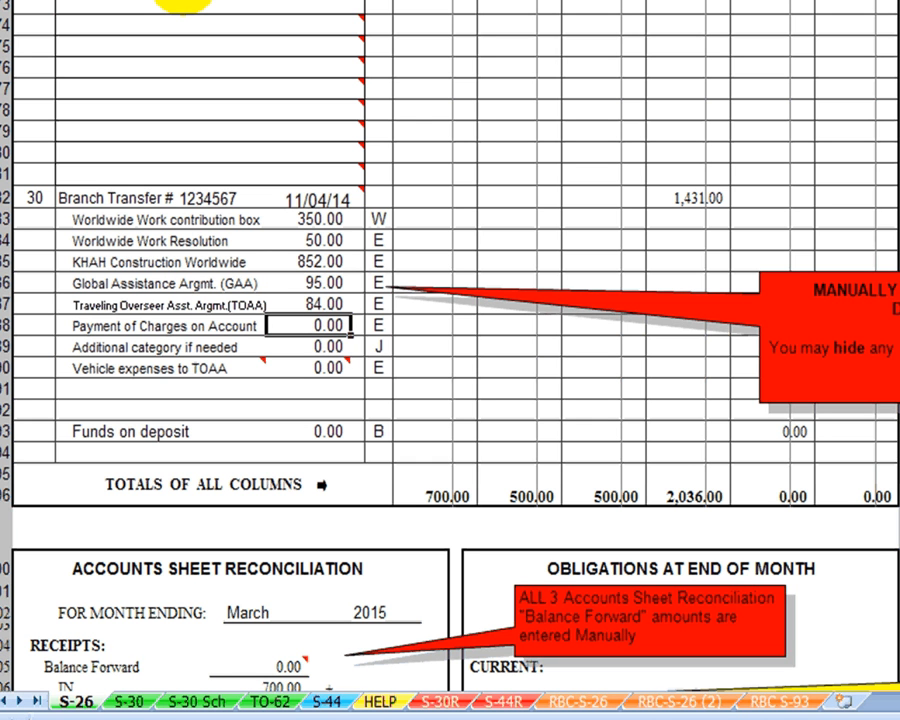
Step: Enter 24 for Vehicle expenses to TOAA, skipping Payment of Charges on Account and the additional category
{"action": "key", "text": "Return"}
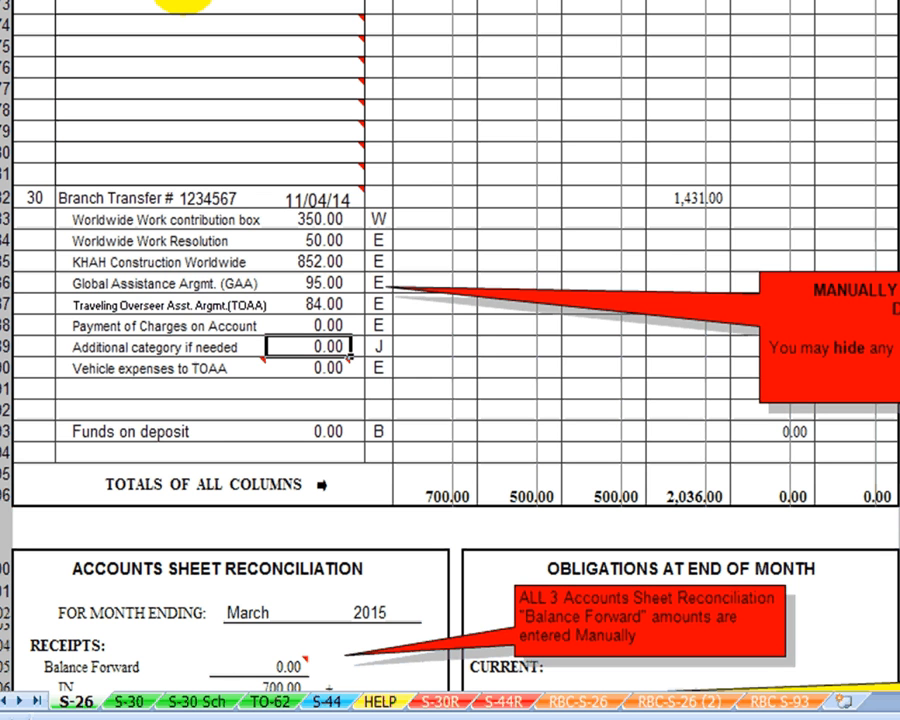
{"action": "key", "text": "Return"}
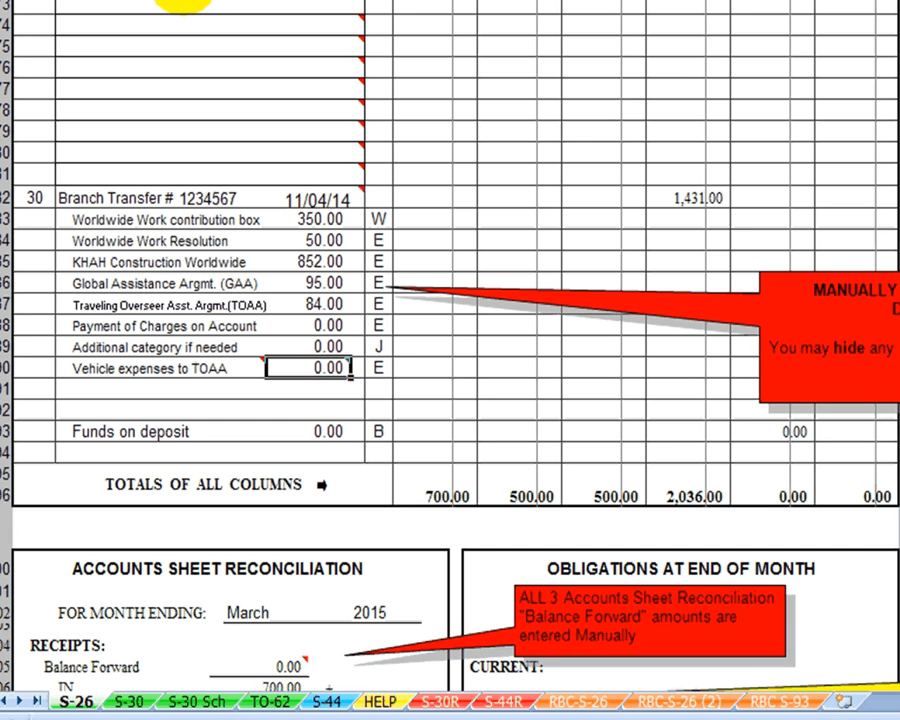
{"action": "type", "text": "24"}
{"action": "key", "text": "Return"}
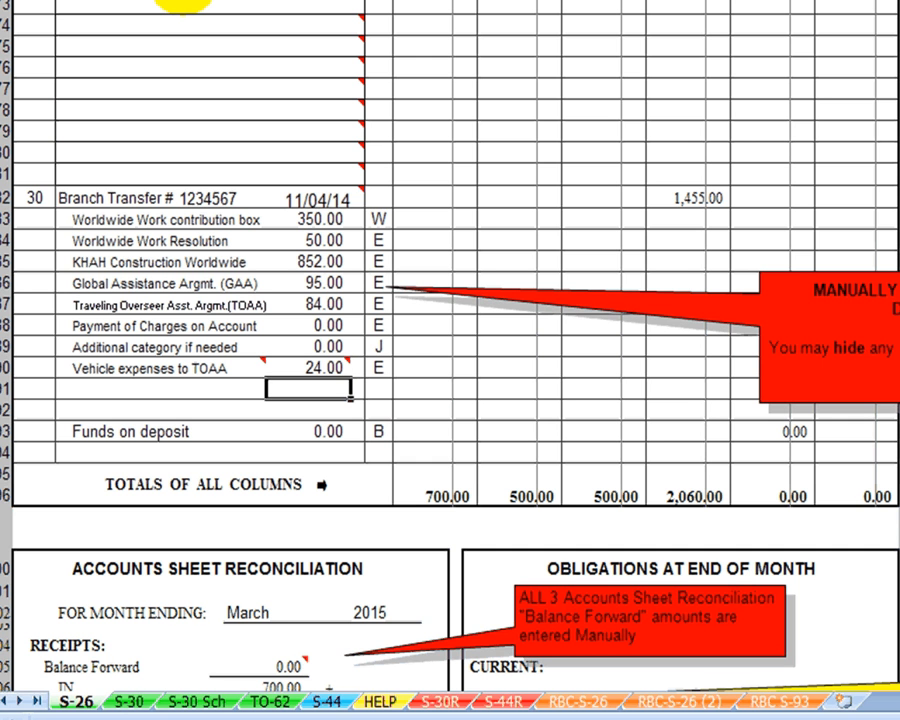
{"action": "key", "text": "Down"}
{"action": "key", "text": "Down"}
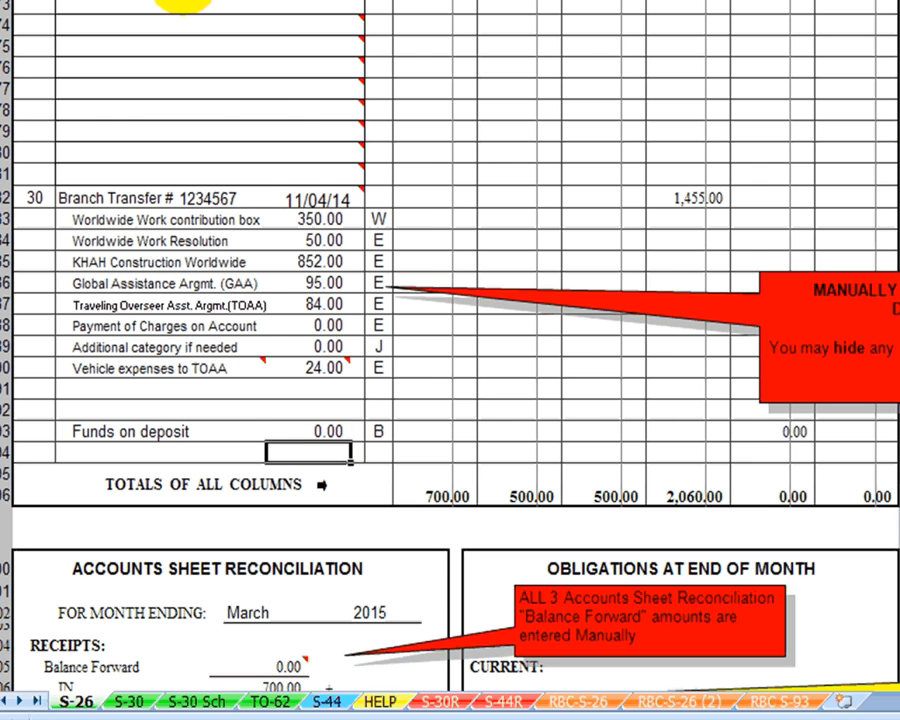
Step: Set the Checking Account's Balance Forward to 4795 in the Accounts Sheet Reconciliation
{"action": "scroll", "coordinate": [274, 676], "scroll_direction": "down", "scroll_amount": 5}
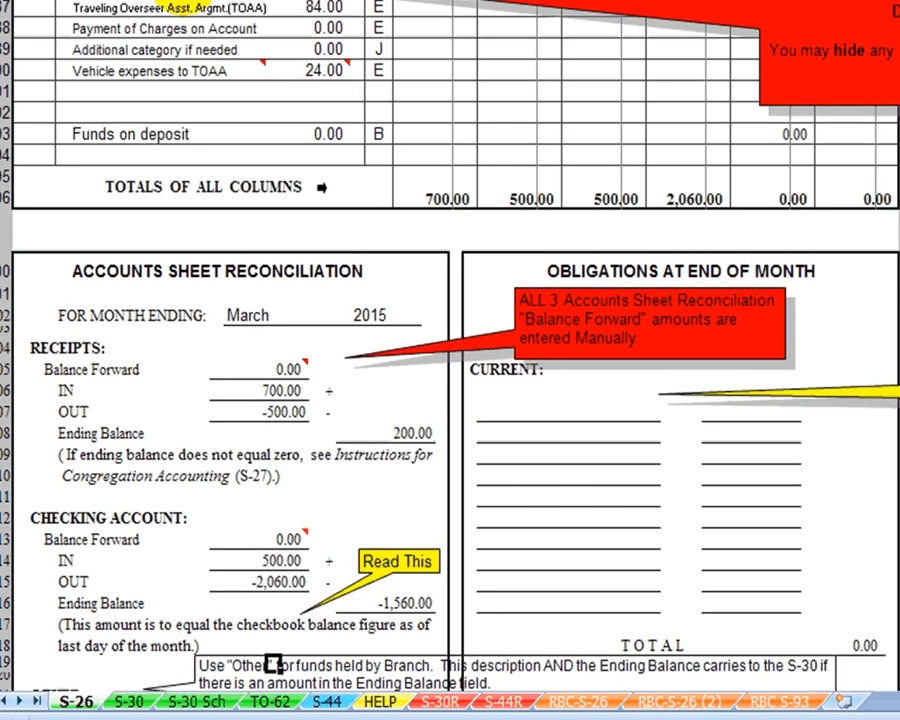
{"action": "scroll", "coordinate": [273, 665], "scroll_direction": "down", "scroll_amount": 4}
{"action": "key", "text": "Up"}
{"action": "key", "text": "Up"}
{"action": "key", "text": "Up"}
{"action": "key", "text": "Up"}
{"action": "key", "text": "Up"}
{"action": "key", "text": "Up"}
{"action": "key", "text": "Up"}
{"action": "key", "text": "Up"}
{"action": "key", "text": "Up"}
{"action": "key", "text": "Up"}
{"action": "key", "text": "Up"}
{"action": "key", "text": "Up"}
{"action": "key", "text": "Up"}
{"action": "key", "text": "Up"}
{"action": "key", "text": "Up"}
{"action": "key", "text": "Up"}
{"action": "key", "text": "Up"}
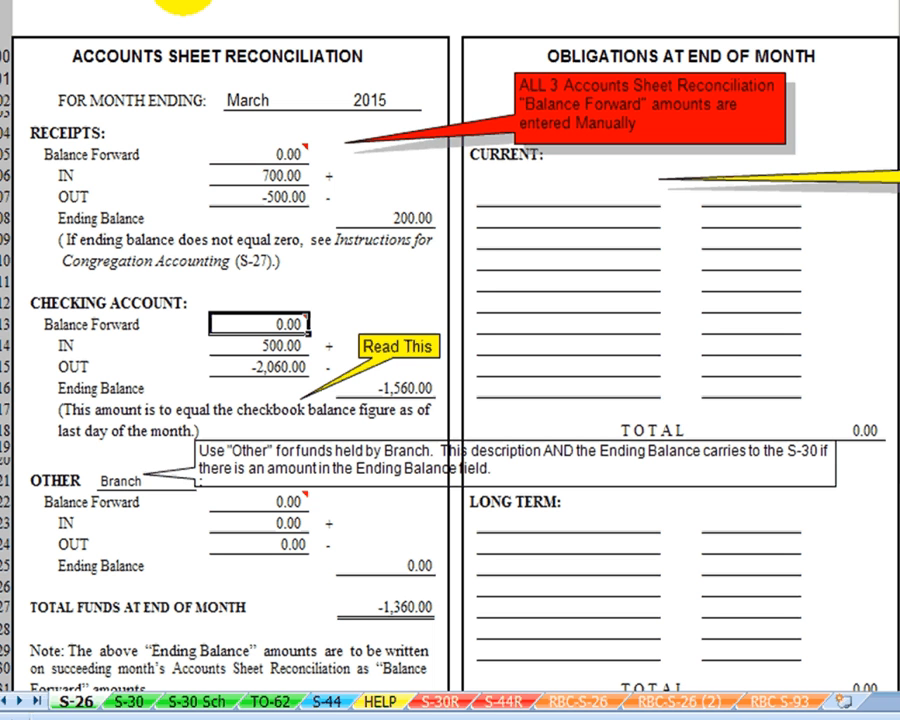
{"action": "left_click", "coordinate": [272, 154]}
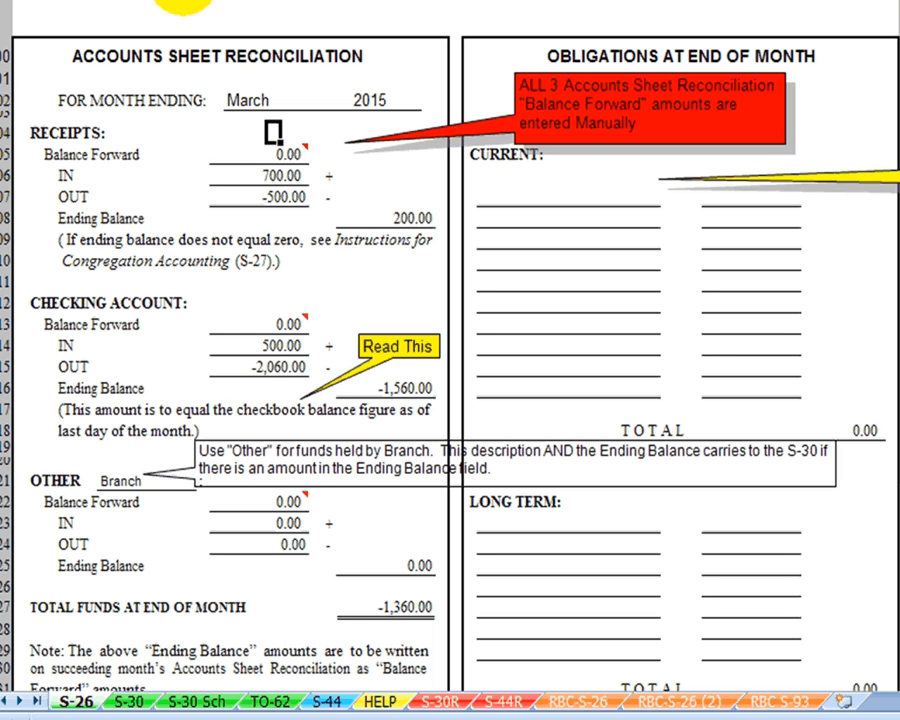
{"action": "key", "text": "Down"}
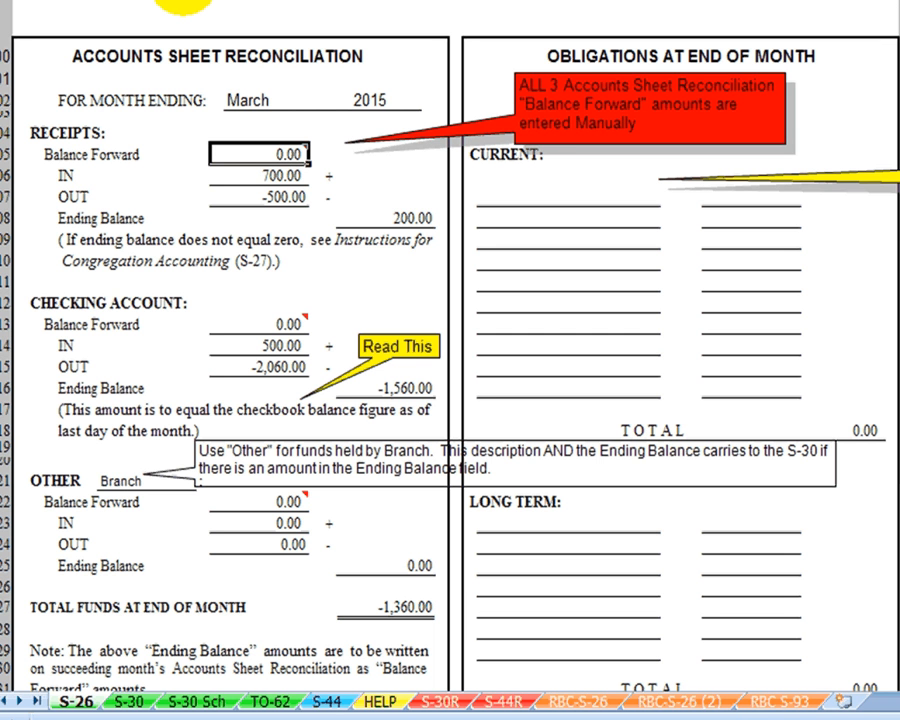
{"action": "key", "text": "Down"}
{"action": "key", "text": "Down"}
{"action": "key", "text": "Down"}
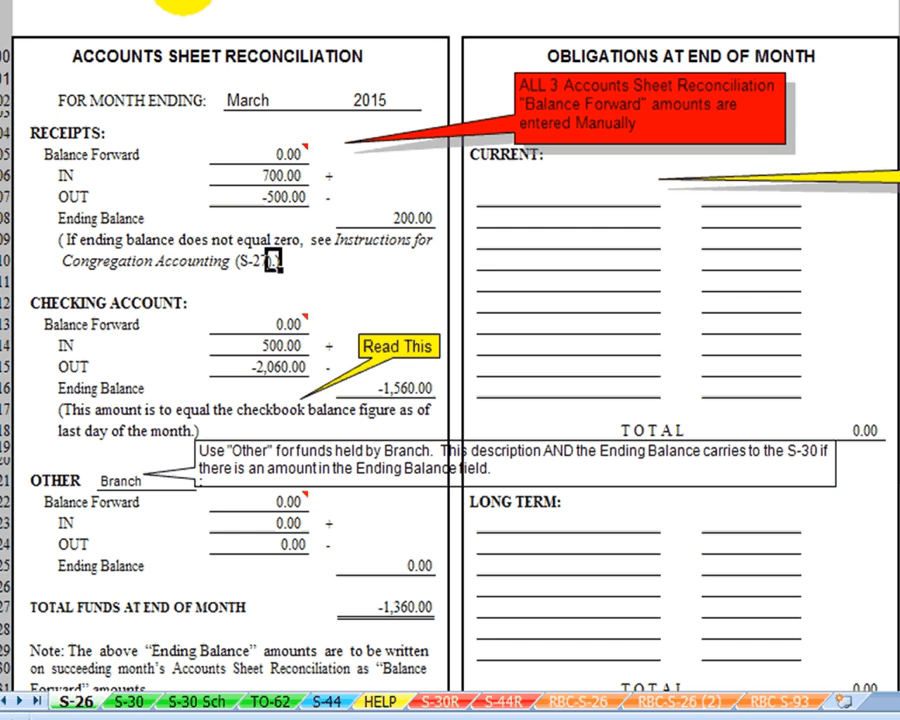
{"action": "key", "text": "Down"}
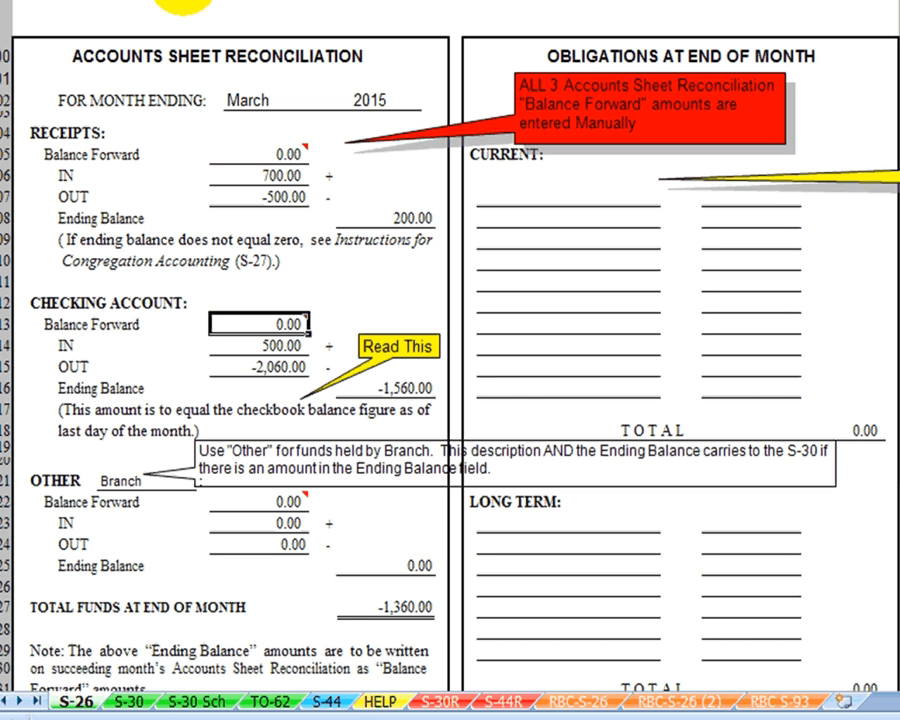
{"action": "type", "text": "4795"}
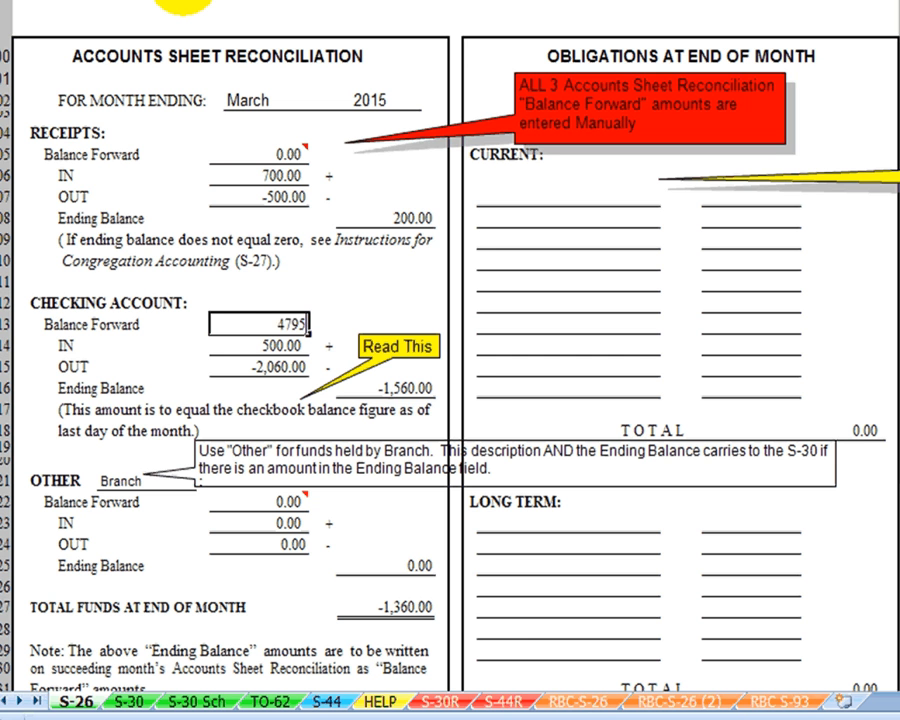
{"action": "key", "text": "Return"}
{"action": "key", "text": "Return"}
{"action": "key", "text": "Return"}
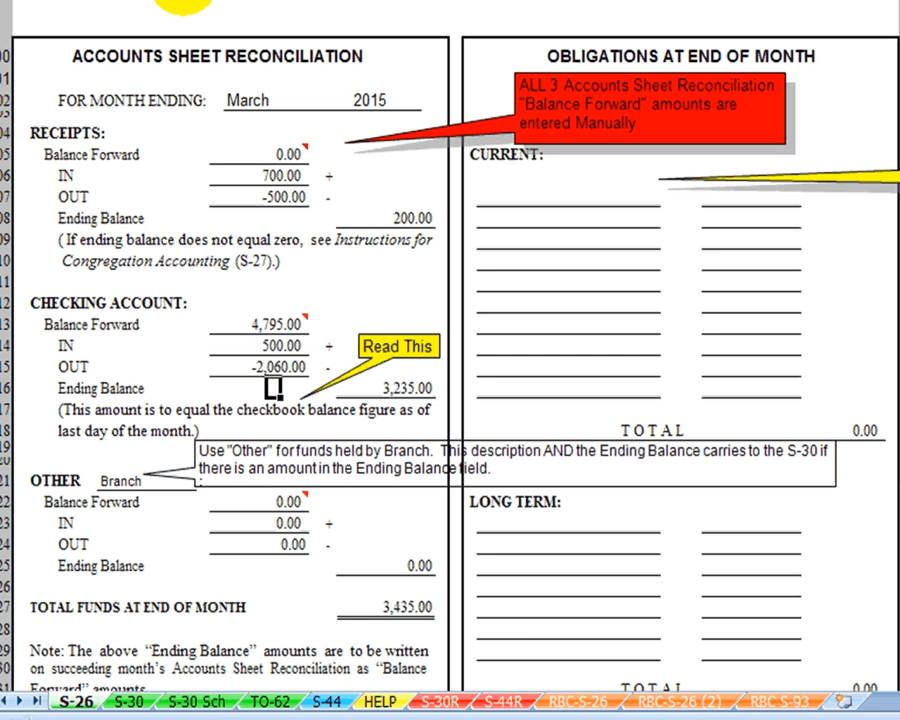
Step: Review the rest of the S-26 reconciliation and the "TC" code cross check, and return to the transaction list
{"action": "key", "text": "Return"}
{"action": "key", "text": "Return"}
{"action": "key", "text": "Return"}
{"action": "key", "text": "Return"}
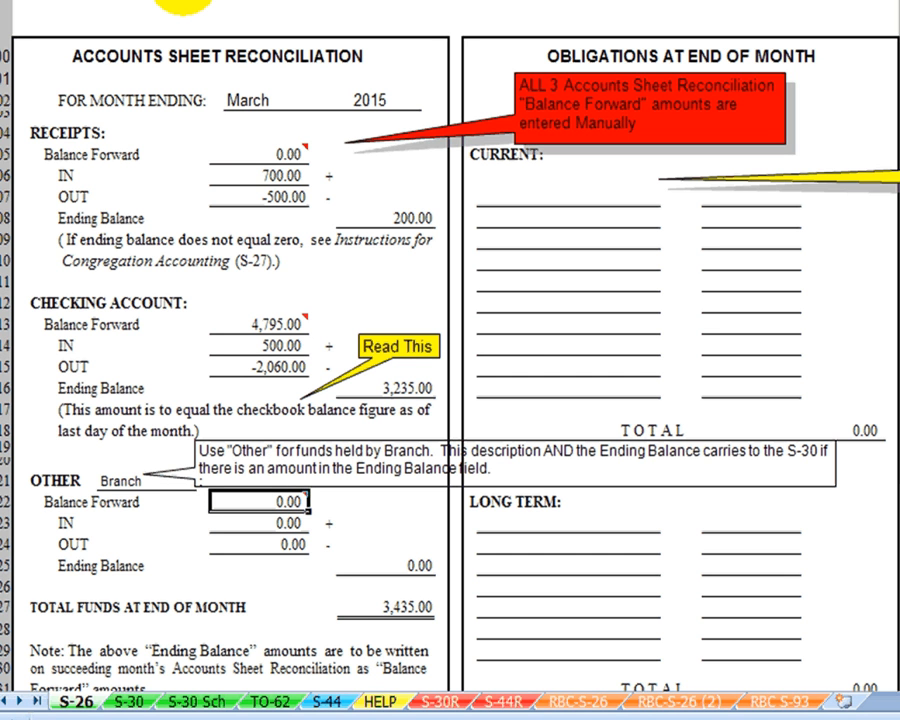
{"action": "scroll", "coordinate": [316, 300], "scroll_direction": "down", "scroll_amount": 3}
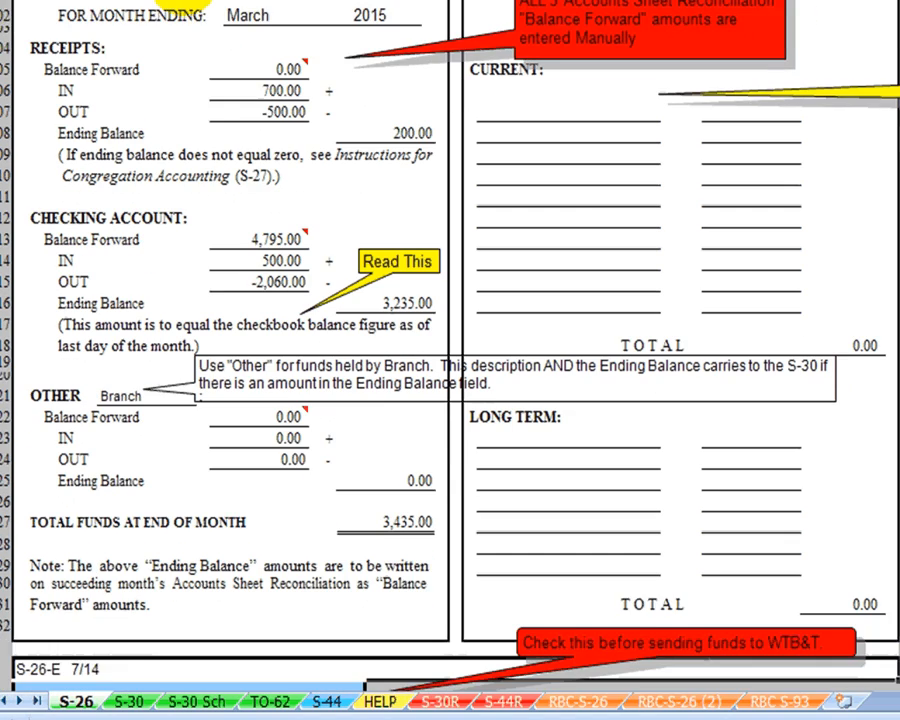
{"action": "scroll", "coordinate": [190, 3], "scroll_direction": "down", "scroll_amount": 2}
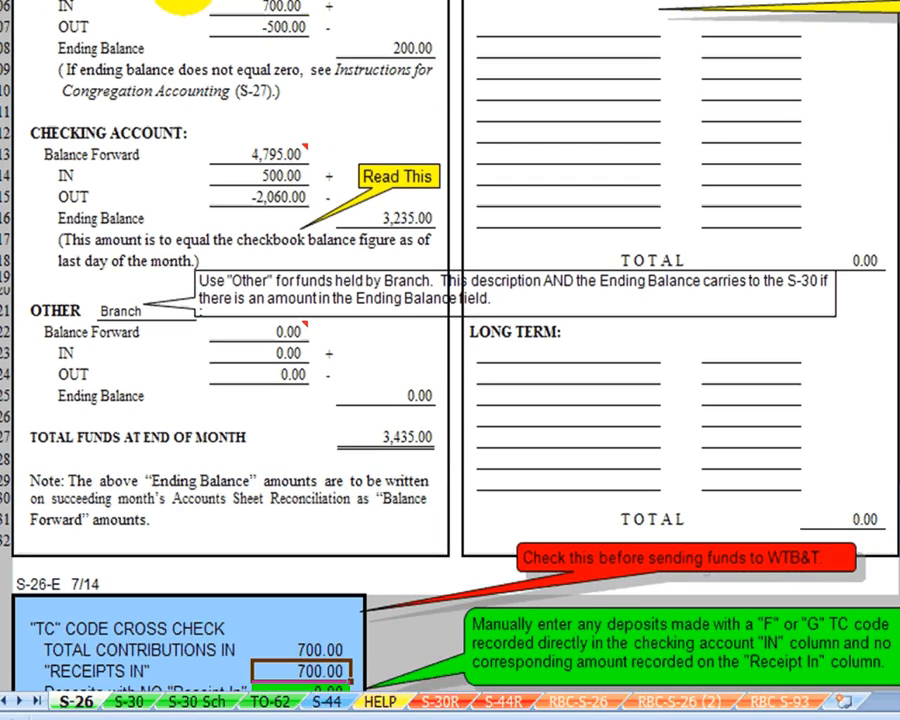
{"action": "scroll", "coordinate": [267, 667], "scroll_direction": "down", "scroll_amount": 1}
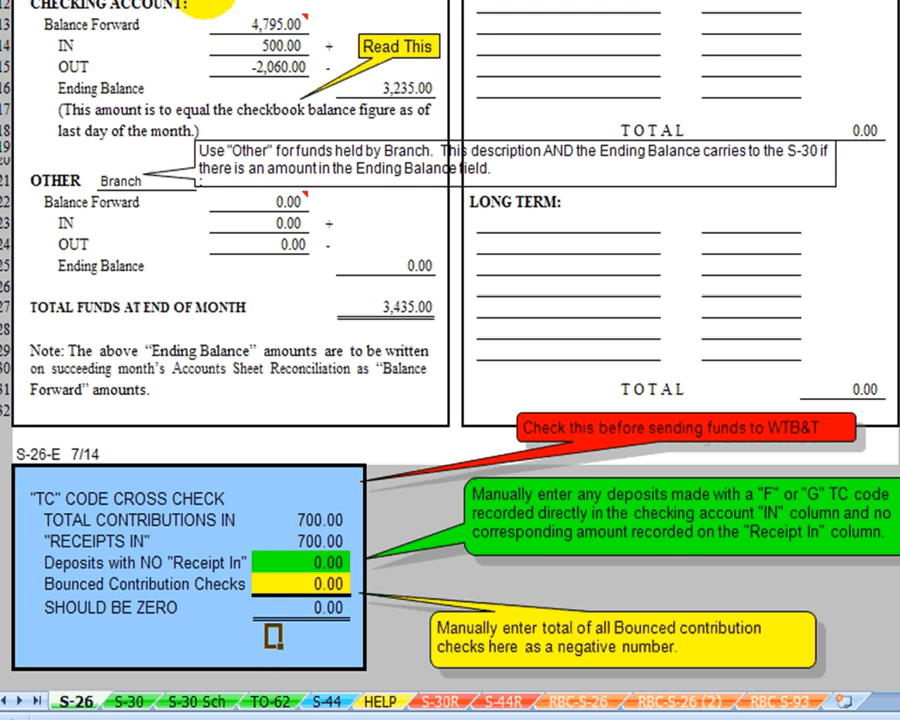
{"action": "mouse_move", "coordinate": [243, 20]}
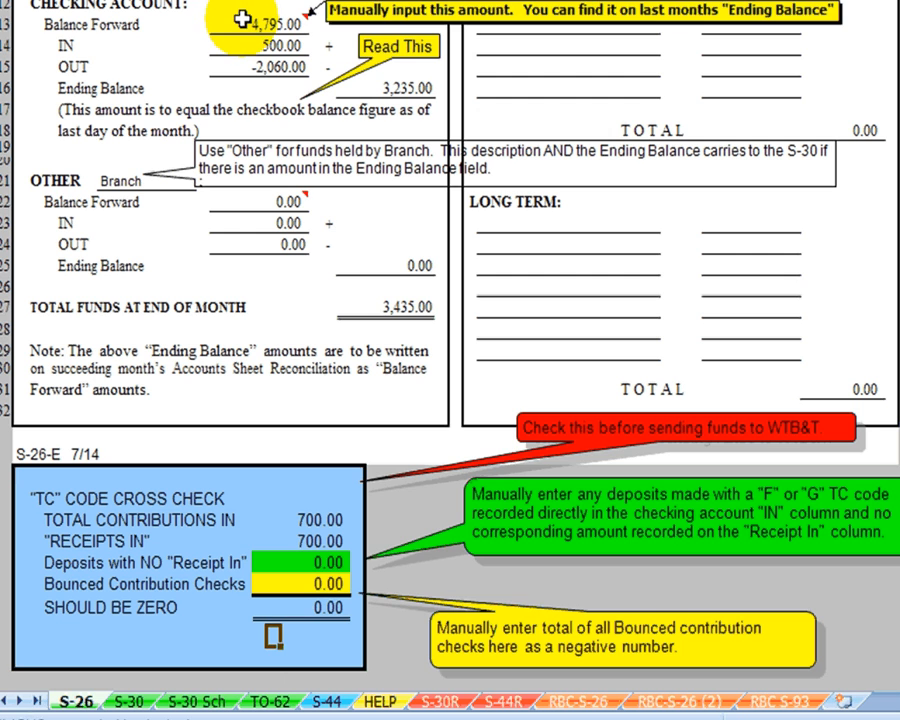
{"action": "key", "text": "Page_Up"}
{"action": "key", "text": "Page_Up"}
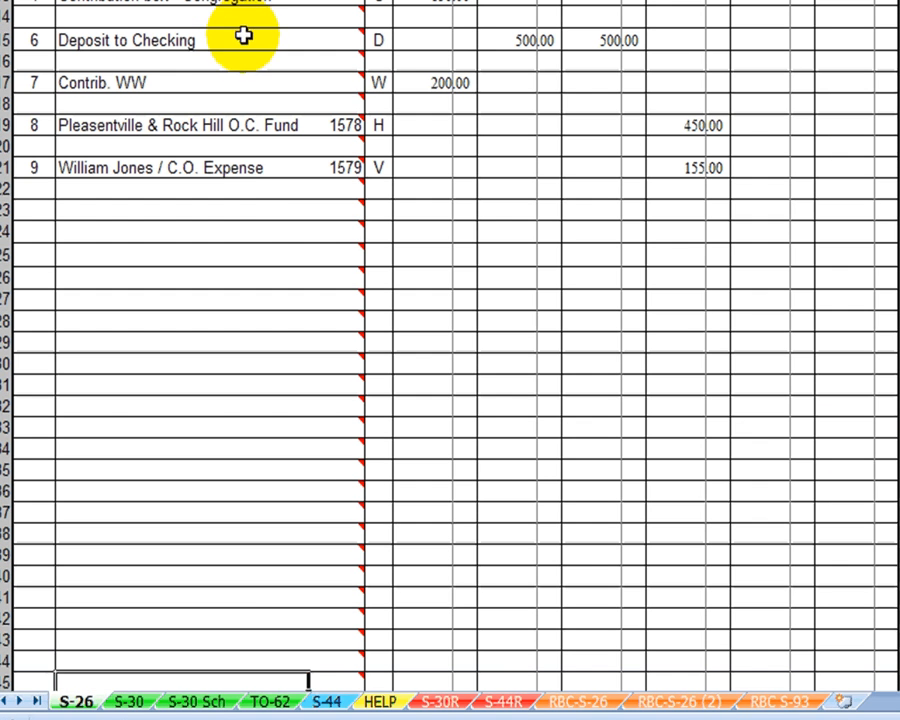
{"action": "left_click", "coordinate": [233, 235]}
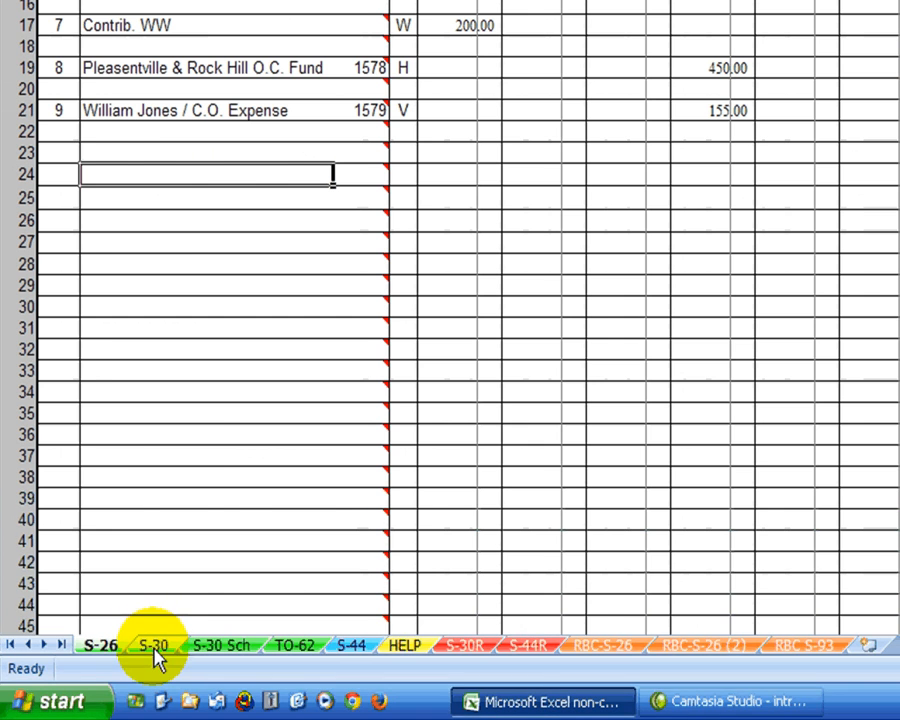
Step: Open the S-30 report and examine the congregation receipts, expenditures and funds at end of month
{"action": "left_click", "coordinate": [153, 646]}
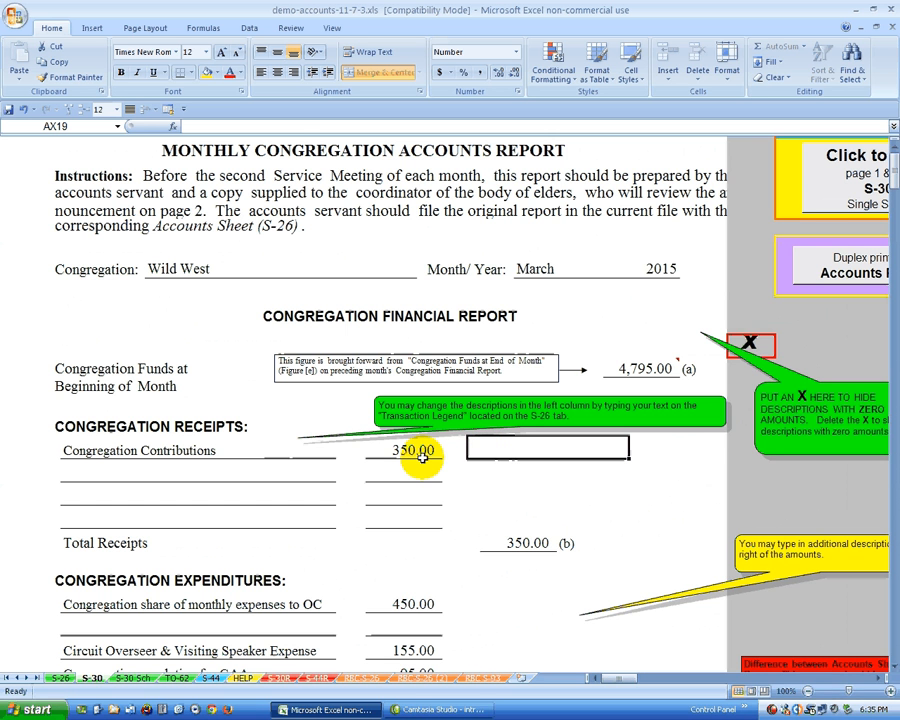
{"action": "mouse_move", "coordinate": [668, 369]}
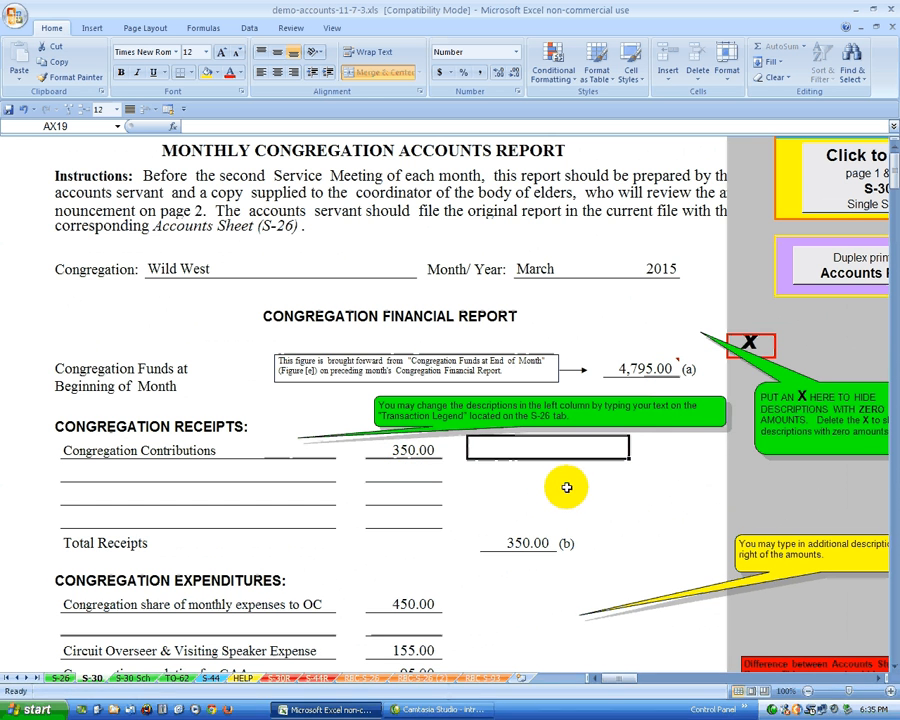
{"action": "key", "text": "Down"}
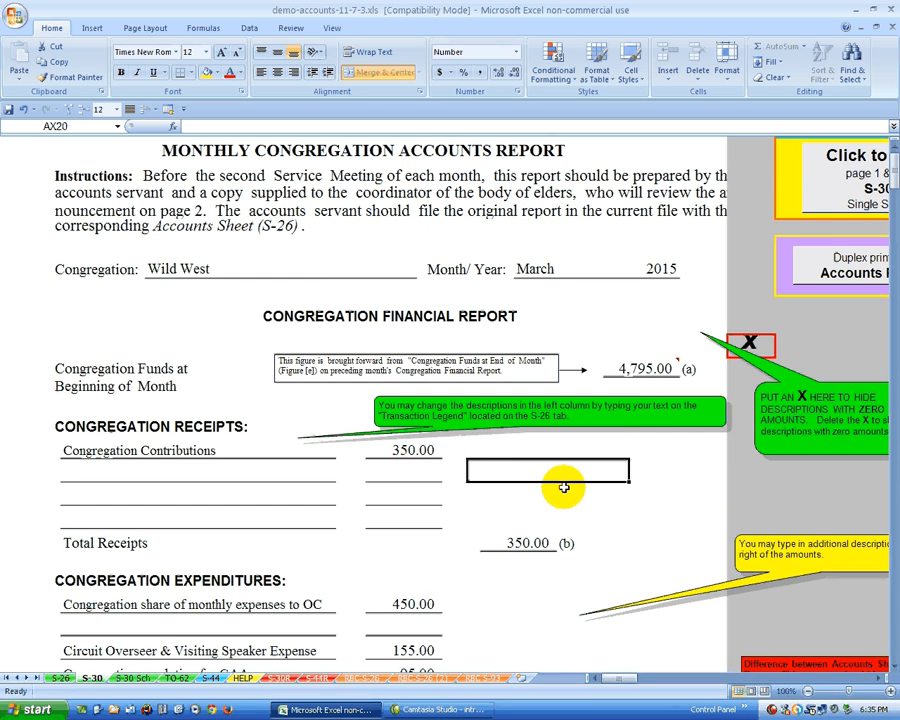
{"action": "key", "text": "Down"}
{"action": "key", "text": "Down"}
{"action": "key", "text": "Down"}
{"action": "key", "text": "Down"}
{"action": "key", "text": "Down"}
{"action": "key", "text": "Down"}
{"action": "key", "text": "Down"}
{"action": "key", "text": "Down"}
{"action": "key", "text": "Down"}
{"action": "key", "text": "Down"}
{"action": "key", "text": "Down"}
{"action": "key", "text": "Down"}
{"action": "key", "text": "Down"}
{"action": "key", "text": "Down"}
{"action": "key", "text": "Down"}
{"action": "key", "text": "Down"}
{"action": "key", "text": "Down"}
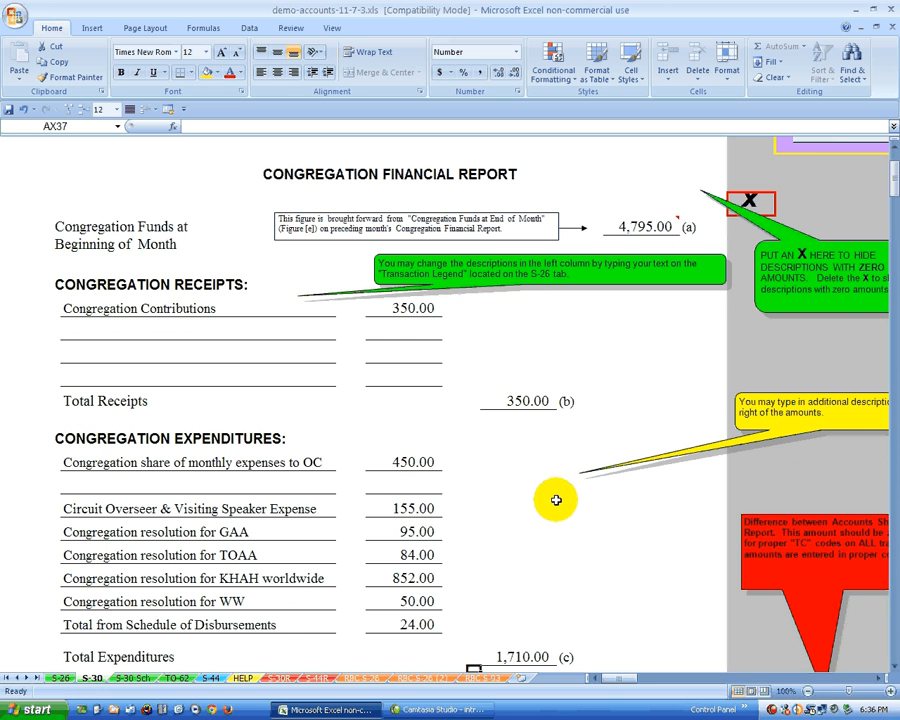
{"action": "key", "text": "Down"}
{"action": "key", "text": "Down"}
{"action": "key", "text": "Down"}
{"action": "key", "text": "Down"}
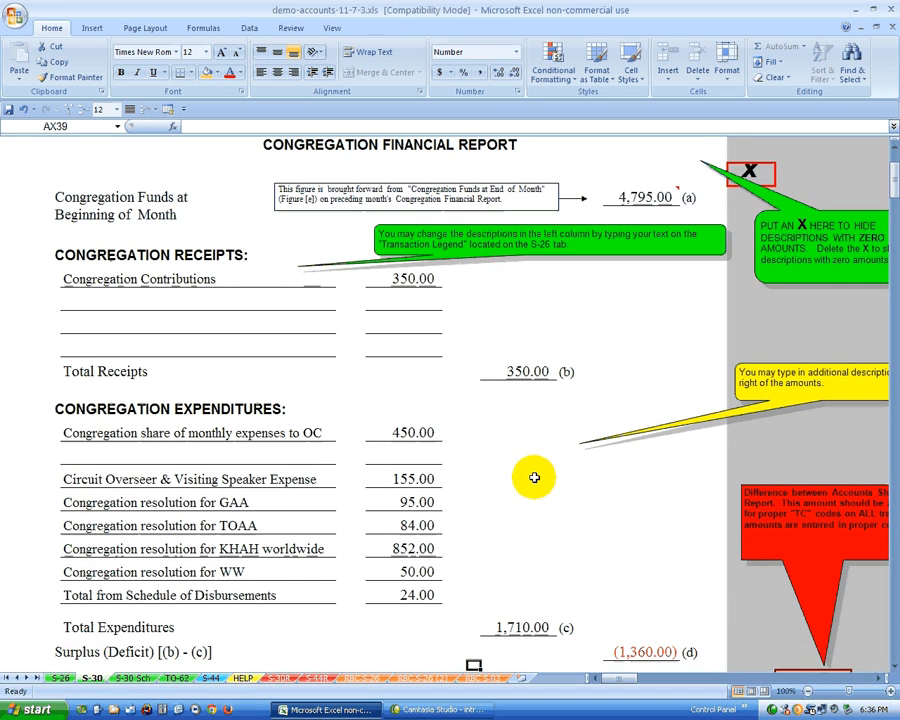
{"action": "key", "text": "Down"}
{"action": "key", "text": "Down"}
{"action": "key", "text": "Down"}
{"action": "key", "text": "Down"}
{"action": "key", "text": "Down"}
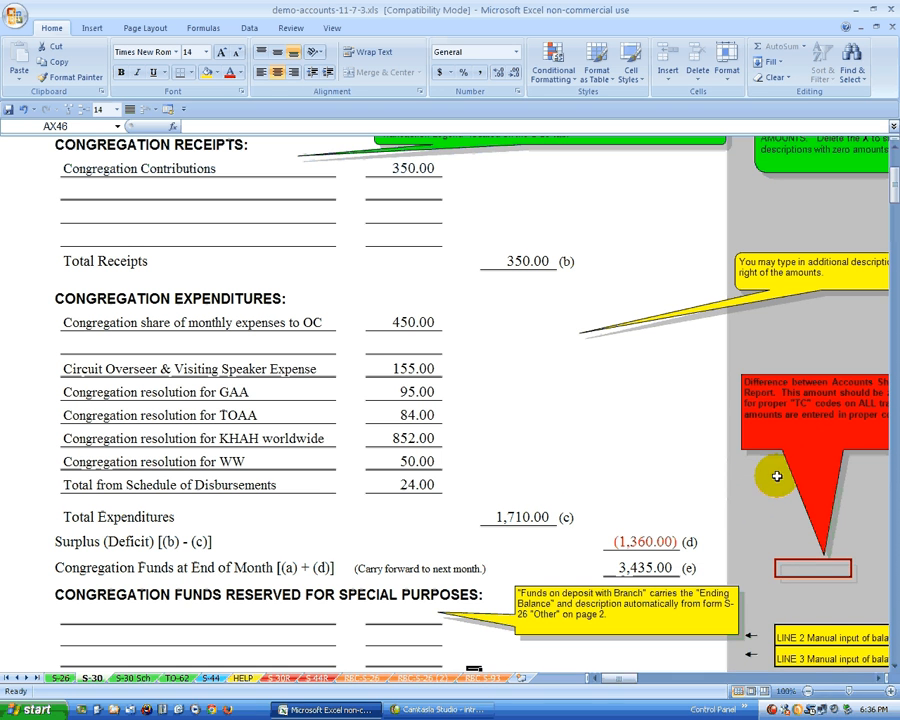
Step: Review the S-30 difference check, the funds reserved for special purposes and the reconciliation's receipts
{"action": "left_click", "coordinate": [768, 510]}
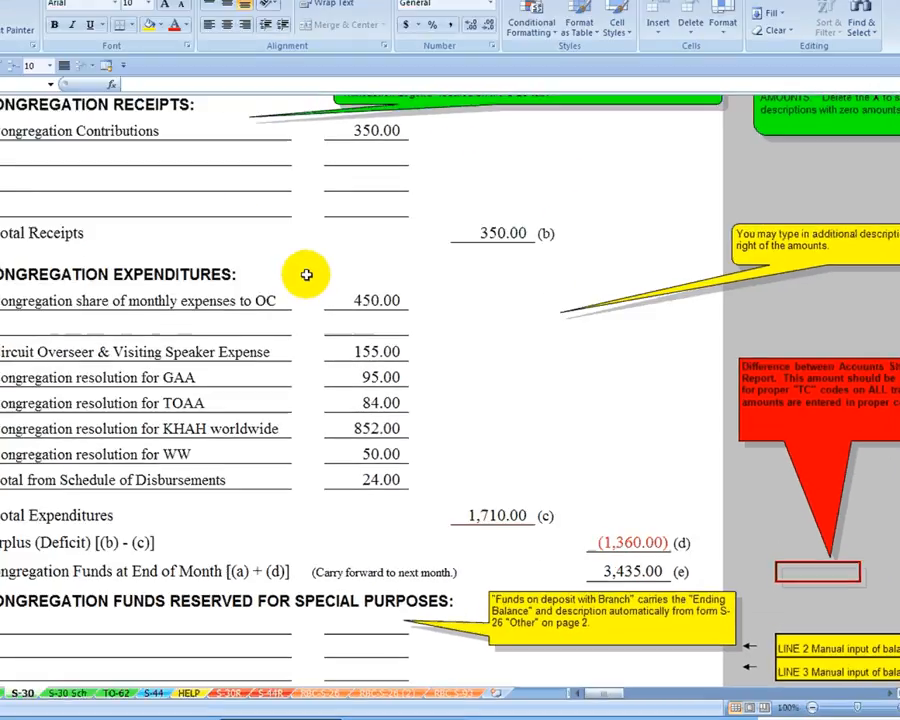
{"action": "key", "text": "Down"}
{"action": "key", "text": "Down"}
{"action": "key", "text": "Down"}
{"action": "key", "text": "Down"}
{"action": "key", "text": "Down"}
{"action": "key", "text": "Down"}
{"action": "key", "text": "Down"}
{"action": "key", "text": "Down"}
{"action": "key", "text": "Down"}
{"action": "key", "text": "Down"}
{"action": "key", "text": "Down"}
{"action": "key", "text": "Down"}
{"action": "key", "text": "Down"}
{"action": "key", "text": "Down"}
{"action": "key", "text": "Down"}
{"action": "key", "text": "Down"}
{"action": "key", "text": "Down"}
{"action": "key", "text": "Down"}
{"action": "key", "text": "Down"}
{"action": "key", "text": "Down"}
{"action": "key", "text": "Down"}
{"action": "key", "text": "Down"}
{"action": "key", "text": "Down"}
{"action": "key", "text": "Down"}
{"action": "key", "text": "Down"}
{"action": "key", "text": "Down"}
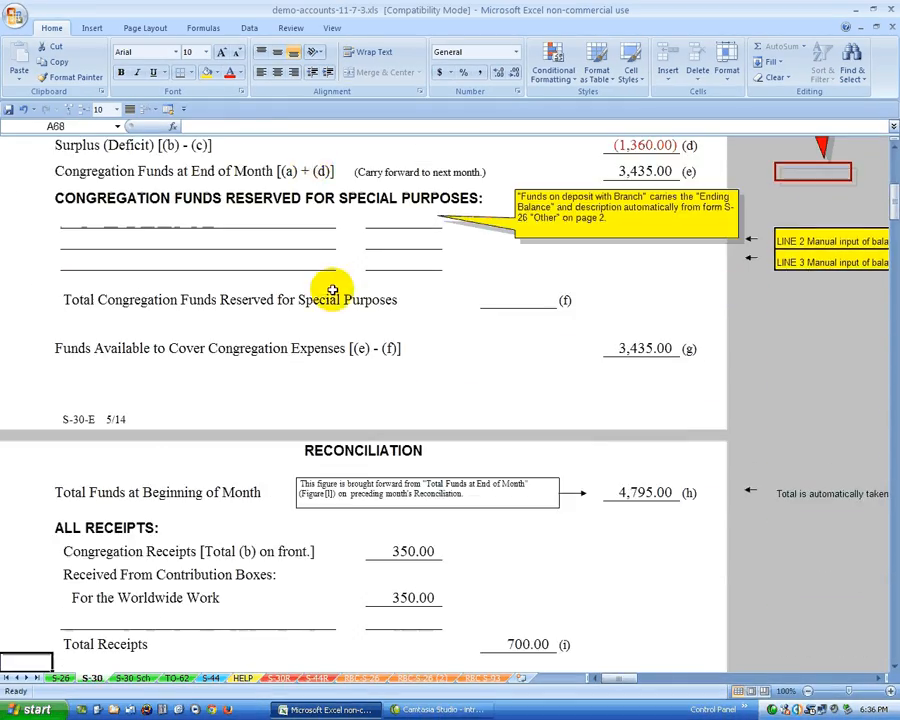
{"action": "key", "text": "Down"}
{"action": "key", "text": "Down"}
{"action": "key", "text": "Down"}
{"action": "key", "text": "Down"}
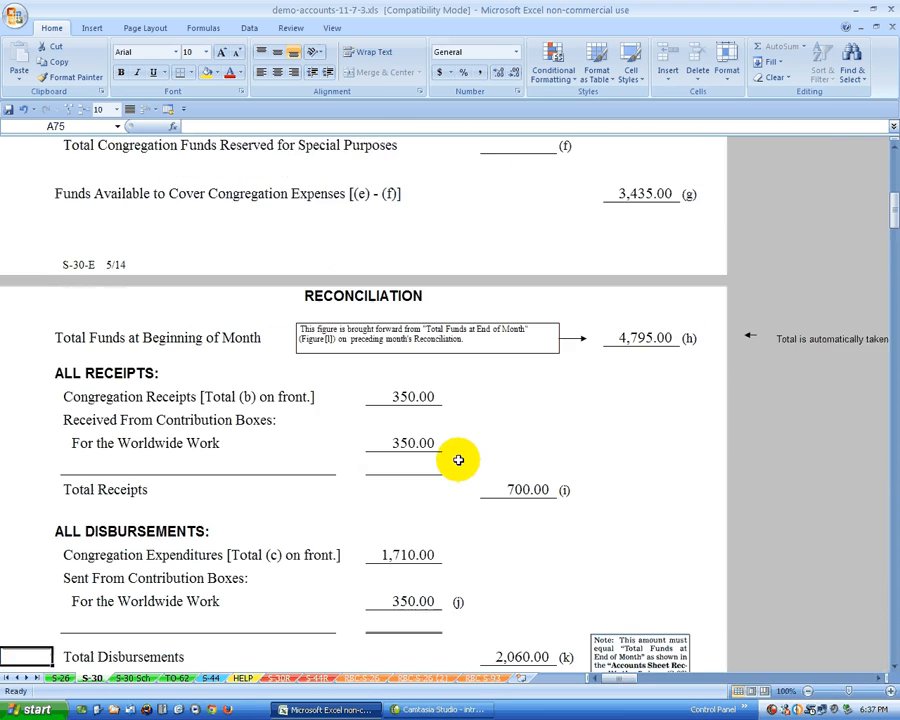
Step: Examine the S-30 disbursements and total funds at end of month, and select the accounts servant signature field
{"action": "key", "text": "Down"}
{"action": "key", "text": "Down"}
{"action": "key", "text": "Down"}
{"action": "key", "text": "Down"}
{"action": "key", "text": "Down"}
{"action": "key", "text": "Down"}
{"action": "key", "text": "Down"}
{"action": "key", "text": "Down"}
{"action": "key", "text": "Down"}
{"action": "key", "text": "Down"}
{"action": "key", "text": "Down"}
{"action": "key", "text": "Down"}
{"action": "key", "text": "Down"}
{"action": "key", "text": "Down"}
{"action": "key", "text": "Down"}
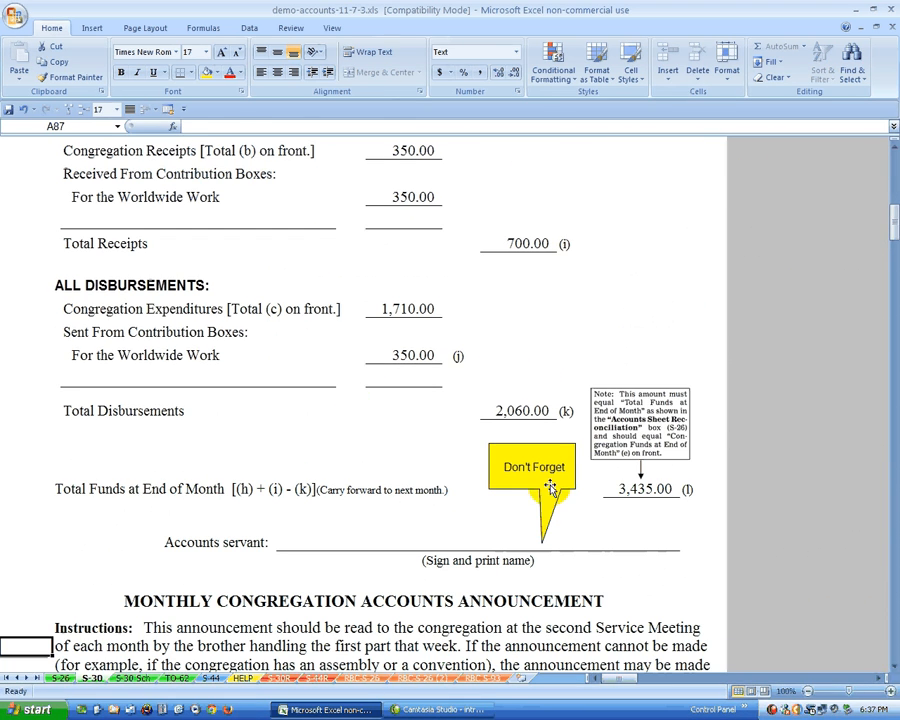
{"action": "left_click", "coordinate": [603, 548]}
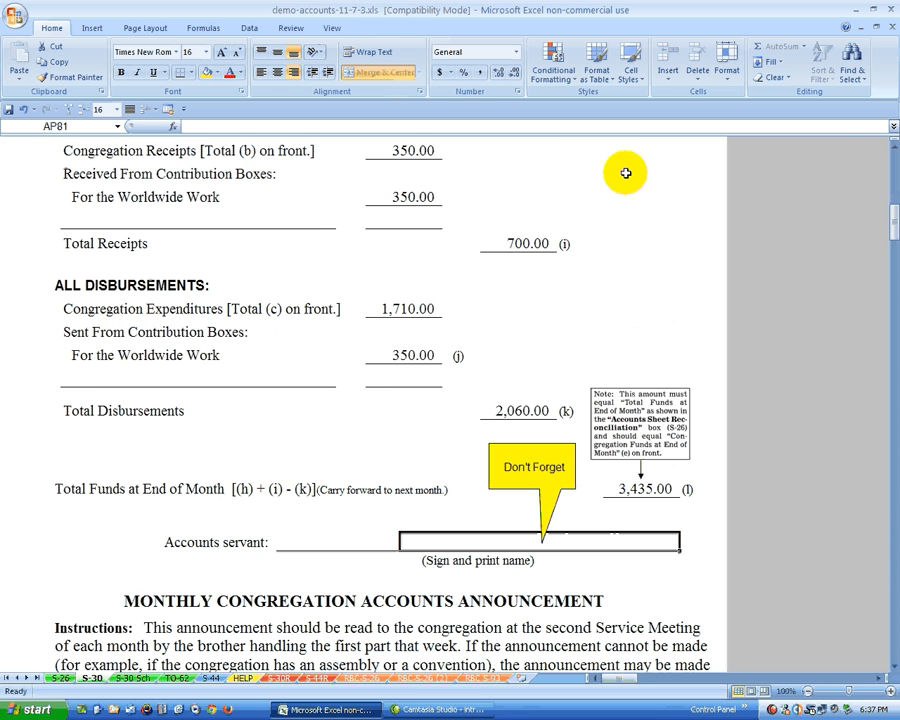
Step: Examine the Monthly Congregation Accounts Announcement at the end of the S-30 report
{"action": "key", "text": "Down"}
{"action": "key", "text": "Down"}
{"action": "key", "text": "Down"}
{"action": "key", "text": "Down"}
{"action": "key", "text": "Down"}
{"action": "key", "text": "Down"}
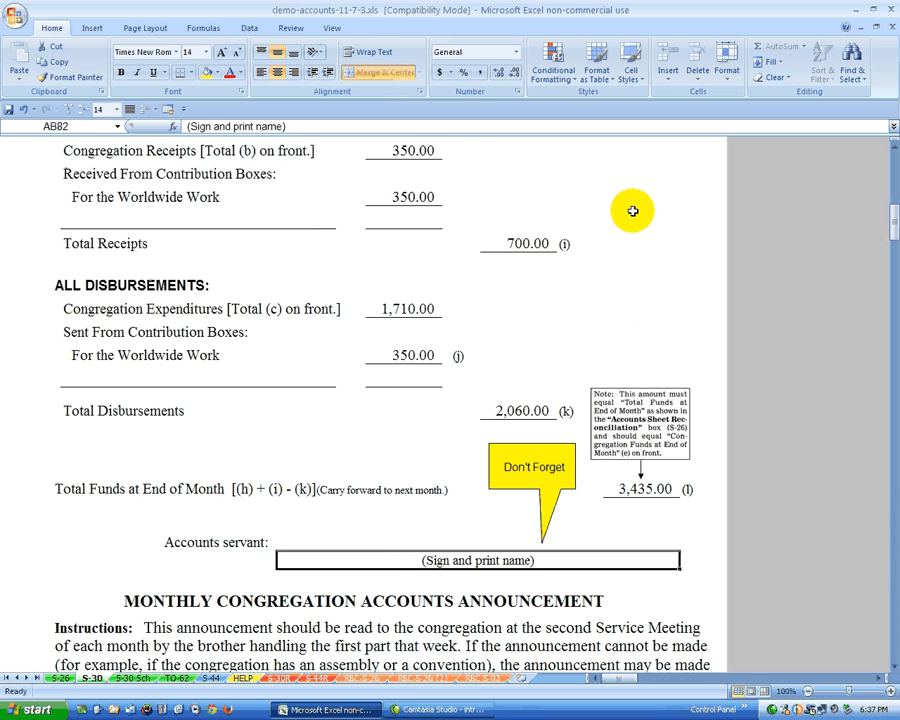
{"action": "key", "text": "Down"}
{"action": "key", "text": "Down"}
{"action": "key", "text": "Down"}
{"action": "key", "text": "Down"}
{"action": "key", "text": "Down"}
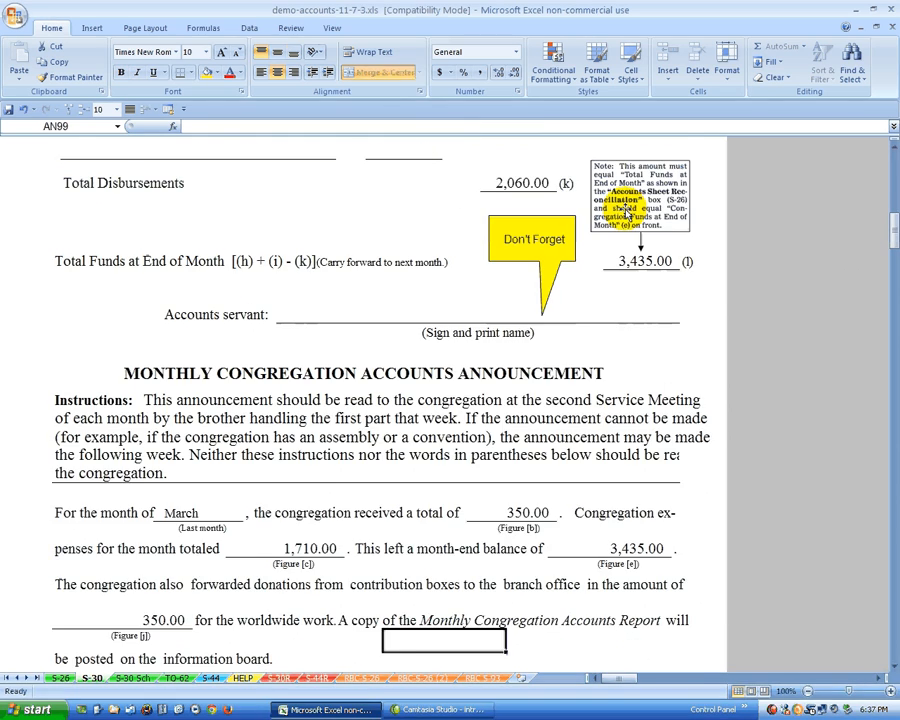
{"action": "key", "text": "Down"}
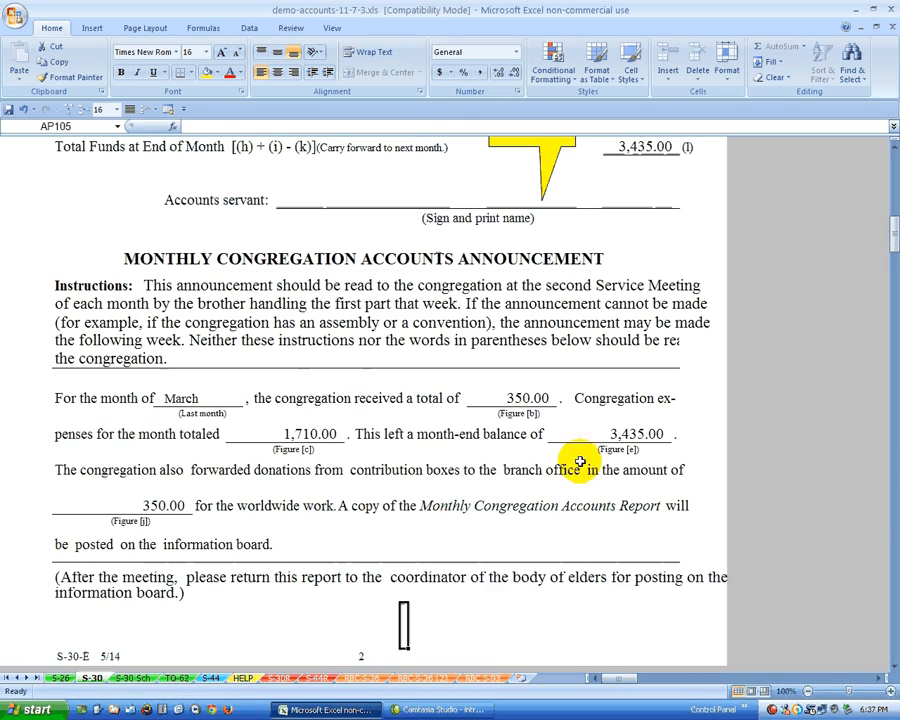
Step: Return to the beginning of the S-30 Monthly Congregation Accounts Report
{"action": "key", "text": "Up"}
{"action": "key", "text": "Up"}
{"action": "key", "text": "Up"}
{"action": "key", "text": "Up"}
{"action": "key", "text": "Up"}
{"action": "key", "text": "Up"}
{"action": "key", "text": "Up"}
{"action": "key", "text": "Up"}
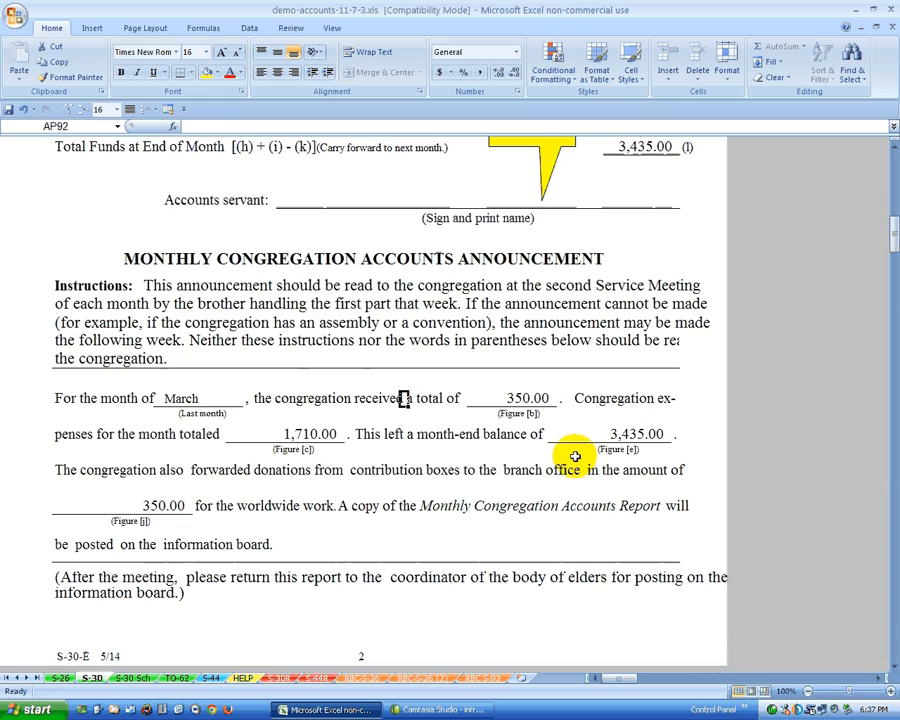
{"action": "key", "text": "Up"}
{"action": "key", "text": "Up"}
{"action": "key", "text": "Up"}
{"action": "key", "text": "Up"}
{"action": "key", "text": "Up"}
{"action": "key", "text": "Up"}
{"action": "key", "text": "Up"}
{"action": "key", "text": "Up"}
{"action": "key", "text": "Up"}
{"action": "key", "text": "Up"}
{"action": "key", "text": "Up"}
{"action": "key", "text": "Up"}
{"action": "key", "text": "Up"}
{"action": "key", "text": "Up"}
{"action": "key", "text": "Up"}
{"action": "key", "text": "Up"}
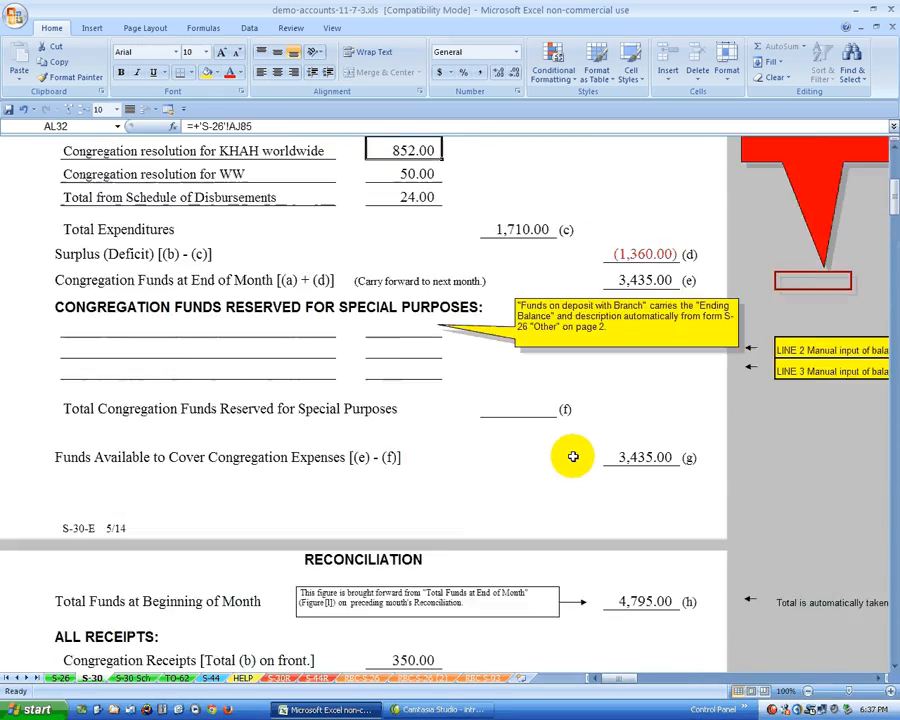
{"action": "key", "text": "ctrl+Home"}
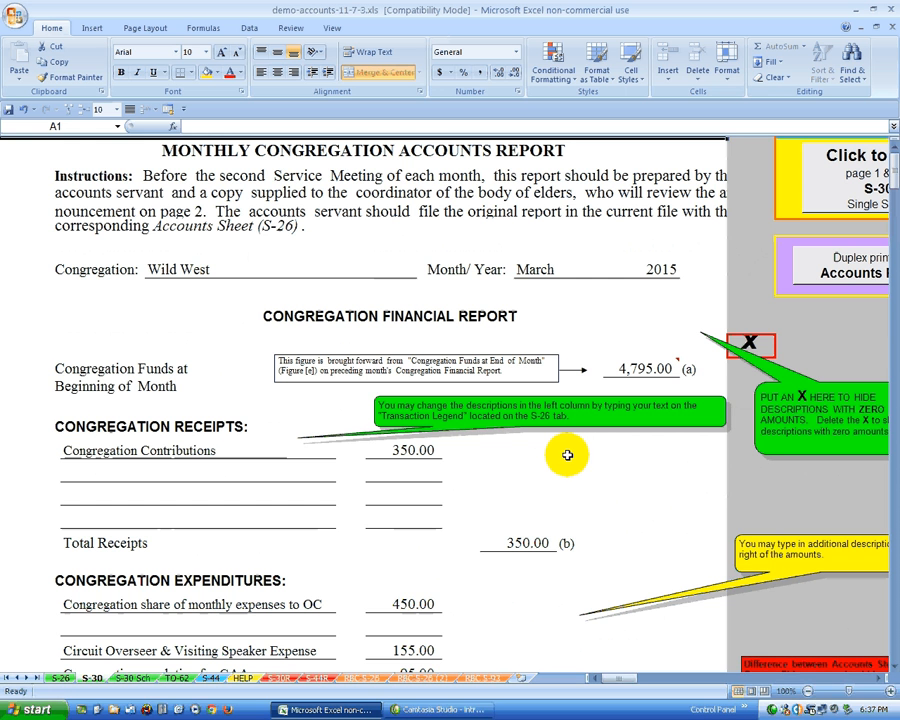
{"action": "key", "text": "Down"}
{"action": "key", "text": "Down"}
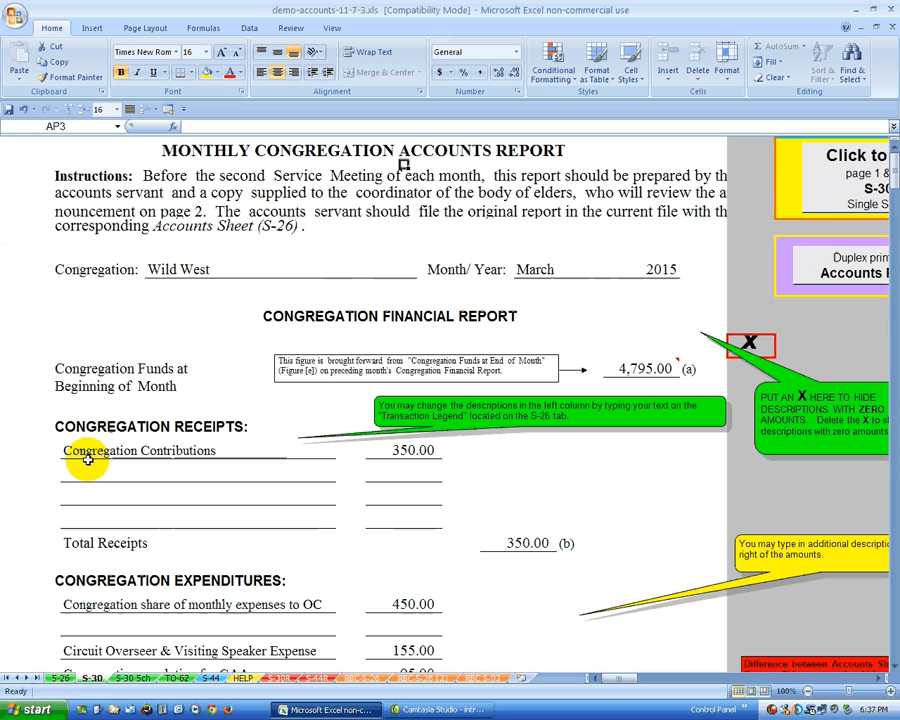
Step: Open the TO-62 electronic funds transfer form and examine its Donations and Payments and Funds on Deposit sections
{"action": "left_click", "coordinate": [184, 680]}
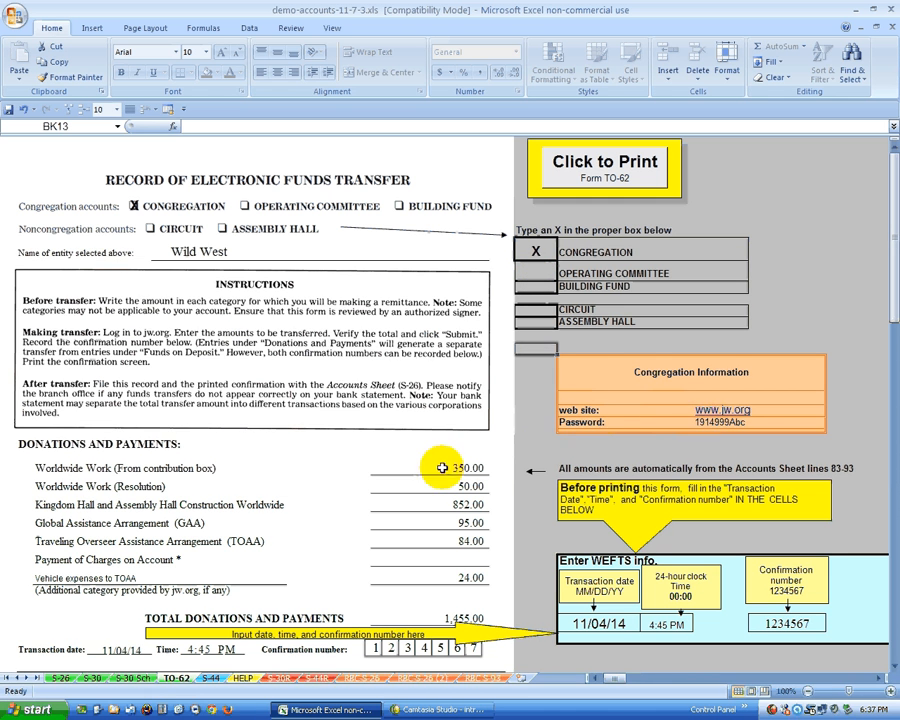
{"action": "left_click", "coordinate": [535, 608]}
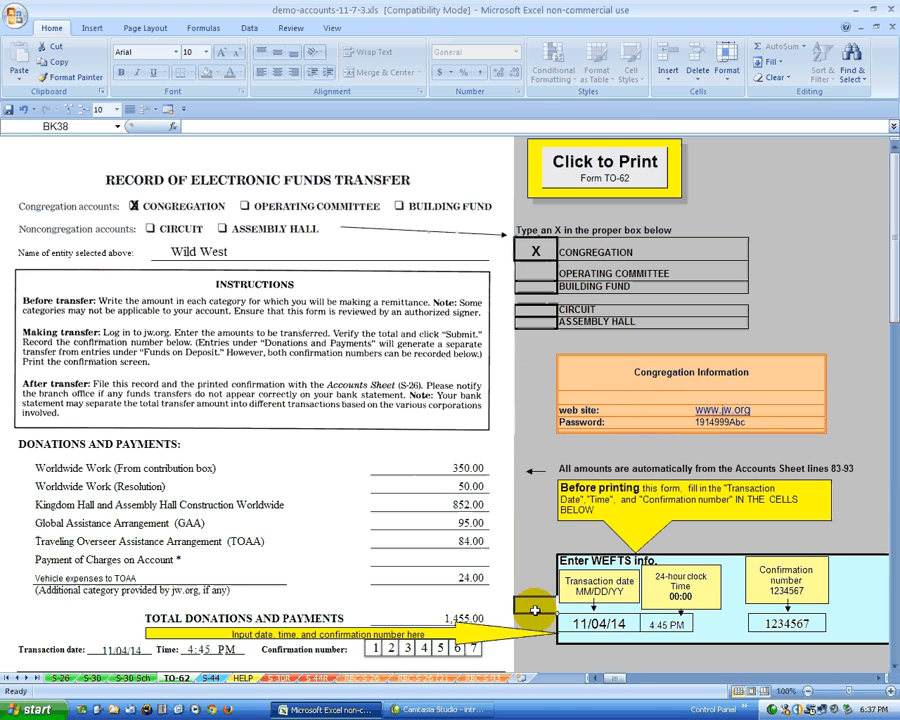
{"action": "key", "text": "Down"}
{"action": "key", "text": "Down"}
{"action": "key", "text": "Down"}
{"action": "key", "text": "Down"}
{"action": "key", "text": "Down"}
{"action": "key", "text": "Down"}
{"action": "key", "text": "Down"}
{"action": "key", "text": "Down"}
{"action": "key", "text": "Down"}
{"action": "key", "text": "Down"}
{"action": "key", "text": "Down"}
{"action": "key", "text": "Down"}
{"action": "key", "text": "Down"}
{"action": "key", "text": "Down"}
{"action": "key", "text": "Down"}
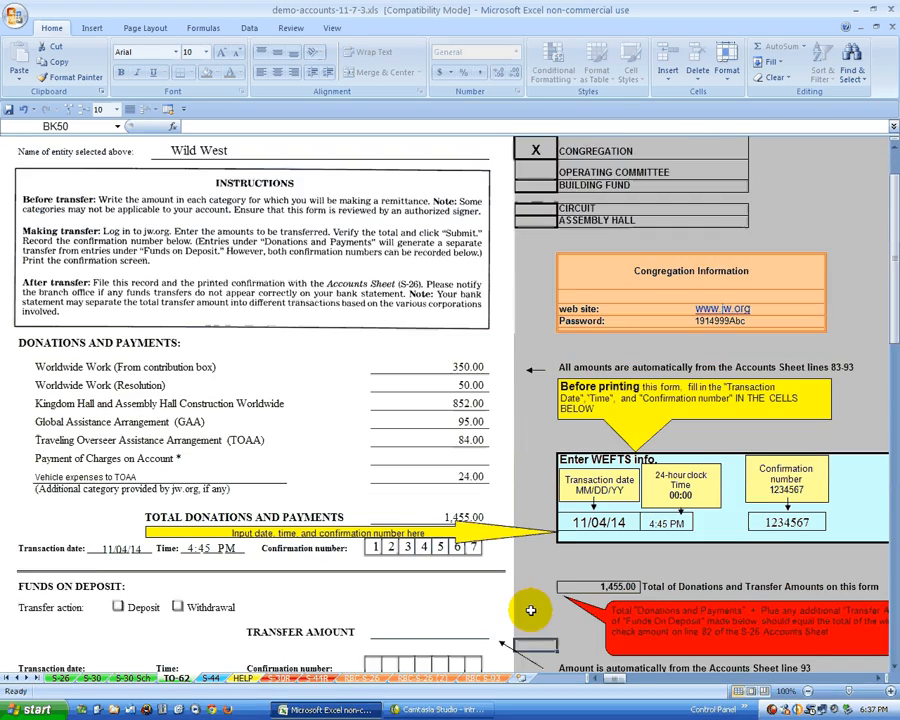
{"action": "scroll", "coordinate": [530, 612], "scroll_direction": "down", "scroll_amount": 1}
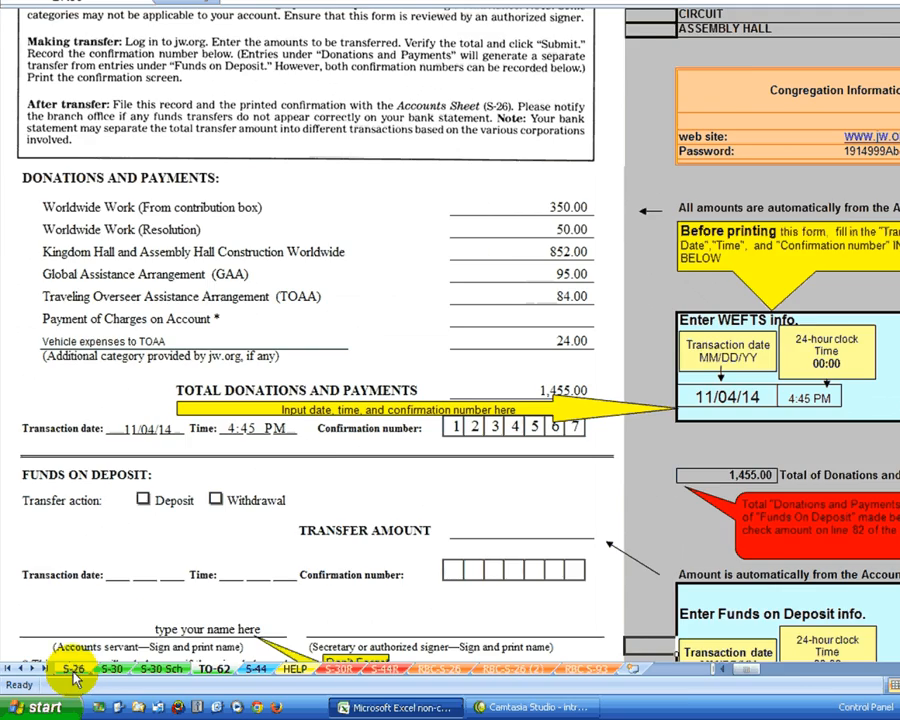
Step: Check the Branch Transfer amount in the checking account OUT column on row 82 of the S-26 sheet
{"action": "left_click", "coordinate": [75, 669]}
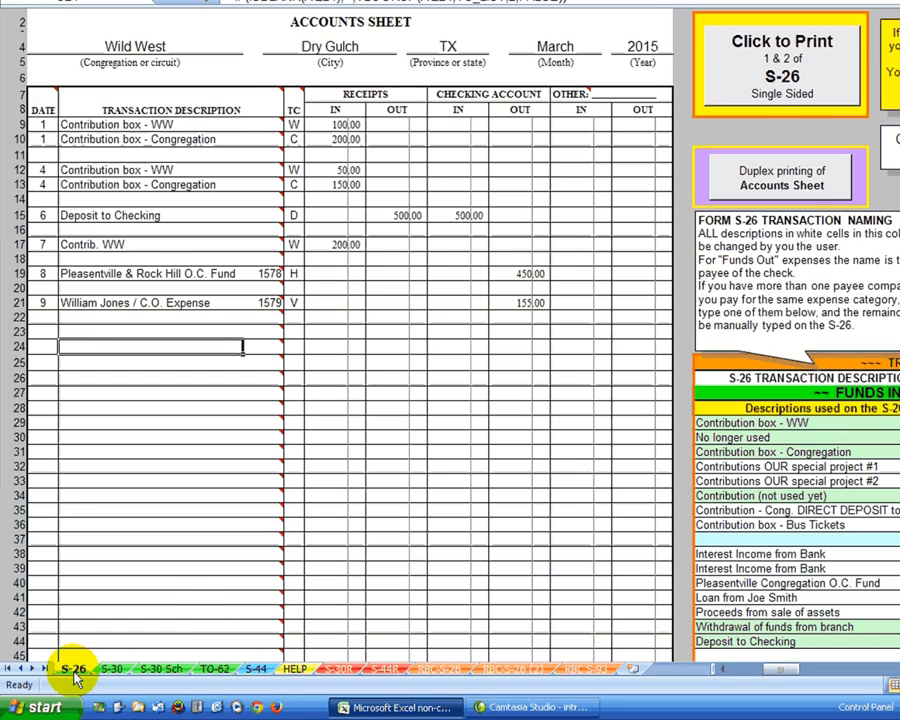
{"action": "scroll", "coordinate": [75, 640], "scroll_direction": "down", "scroll_amount": 14}
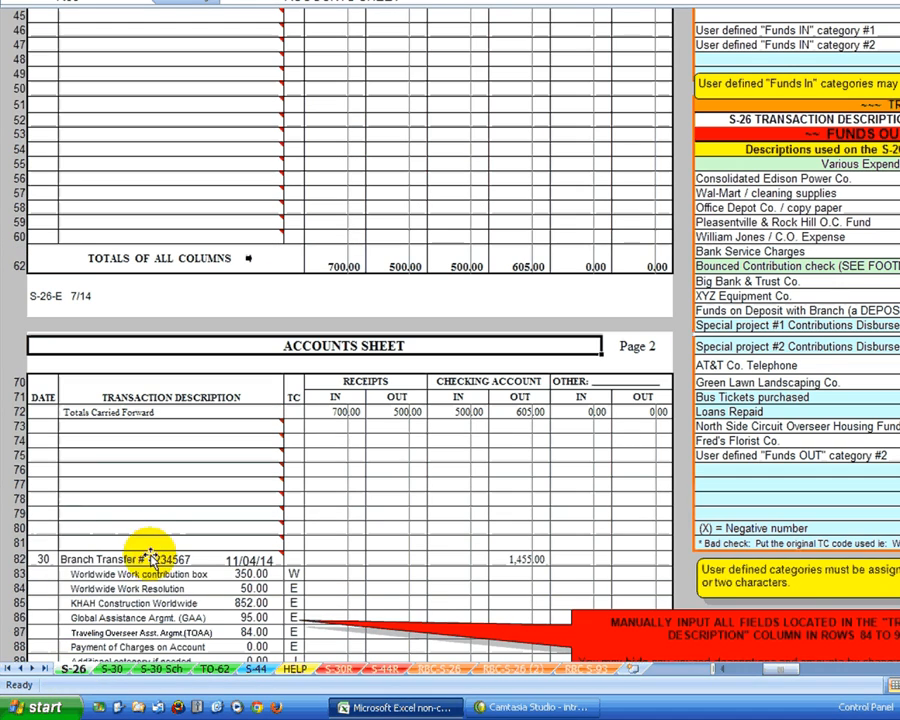
{"action": "left_click", "coordinate": [517, 561]}
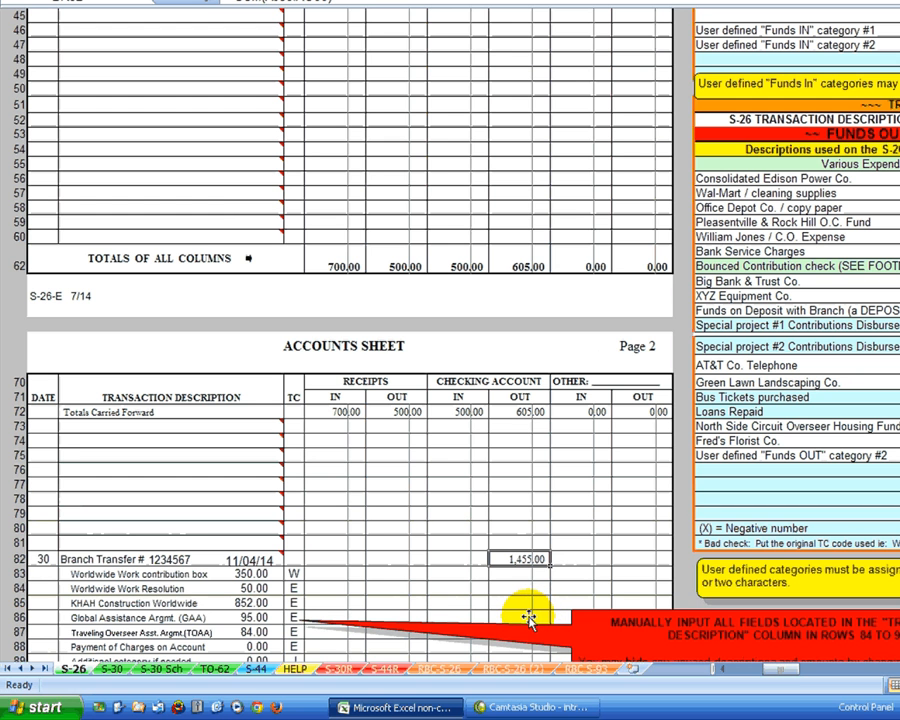
Step: Return to the TO-62 form and select the transaction date cell in the WEFTS info
{"action": "left_click", "coordinate": [215, 669]}
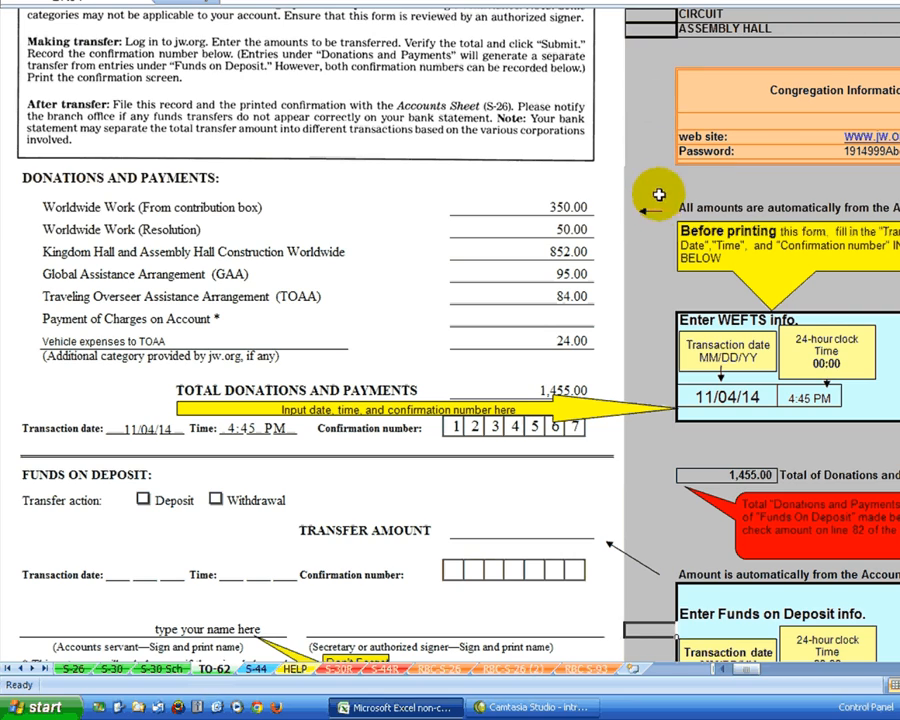
{"action": "key", "text": "Up"}
{"action": "key", "text": "Up"}
{"action": "key", "text": "Up"}
{"action": "key", "text": "Up"}
{"action": "key", "text": "Up"}
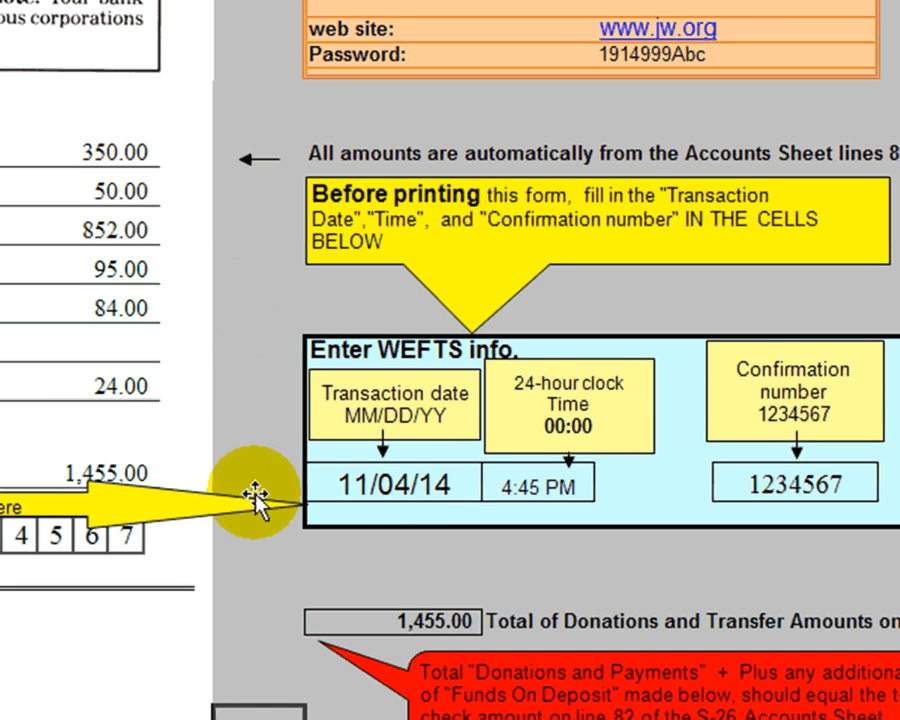
{"action": "left_click", "coordinate": [394, 488]}
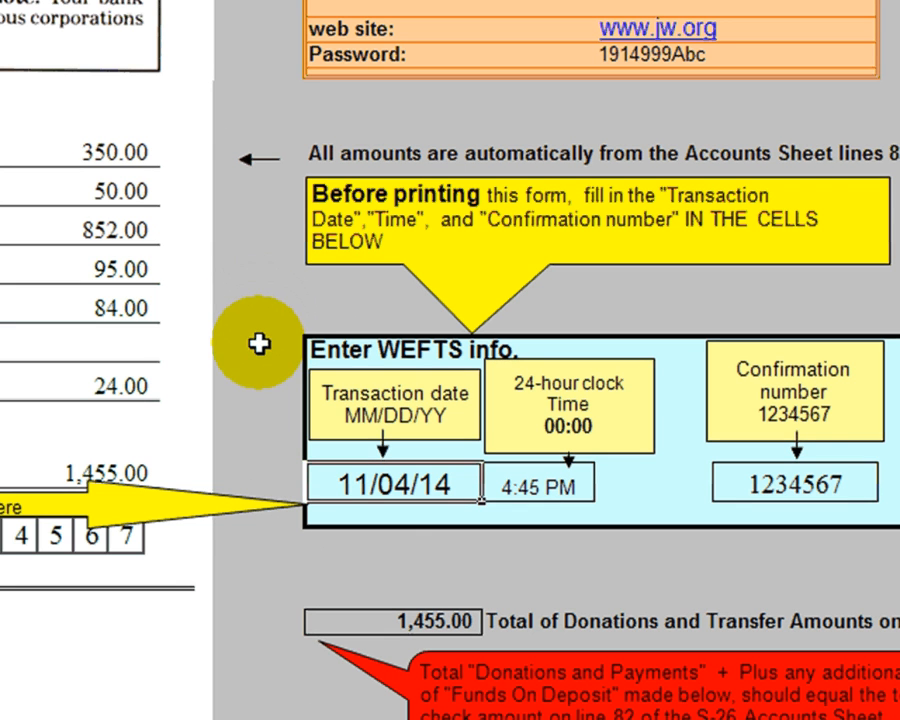
Step: Set the transaction date in the TO-62 form's WEFTS info to 04/03/15
{"action": "type", "text": "0"}
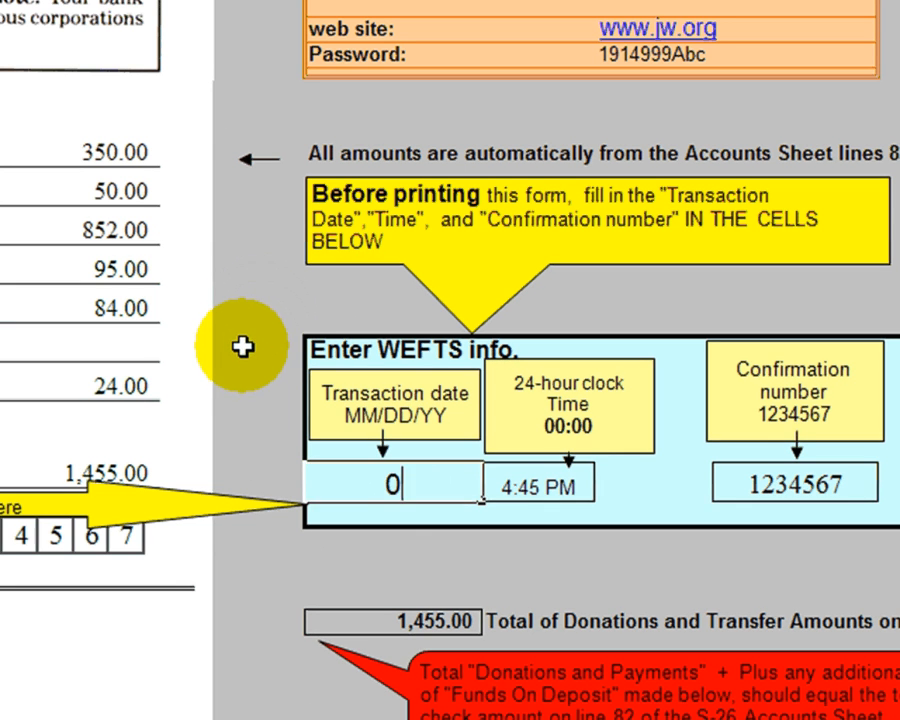
{"action": "type", "text": "4/"}
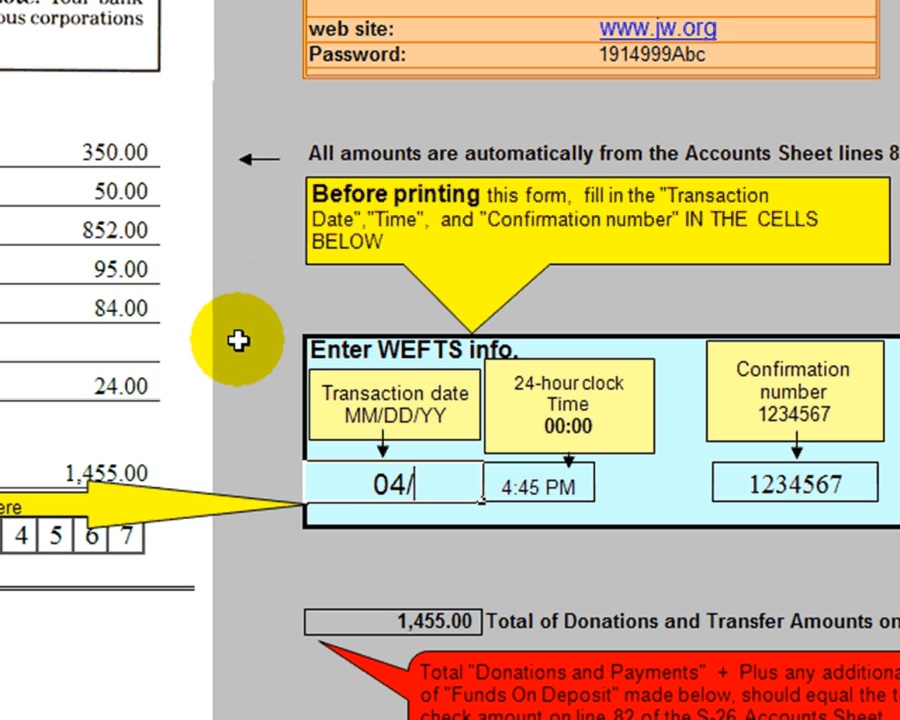
{"action": "type", "text": "0"}
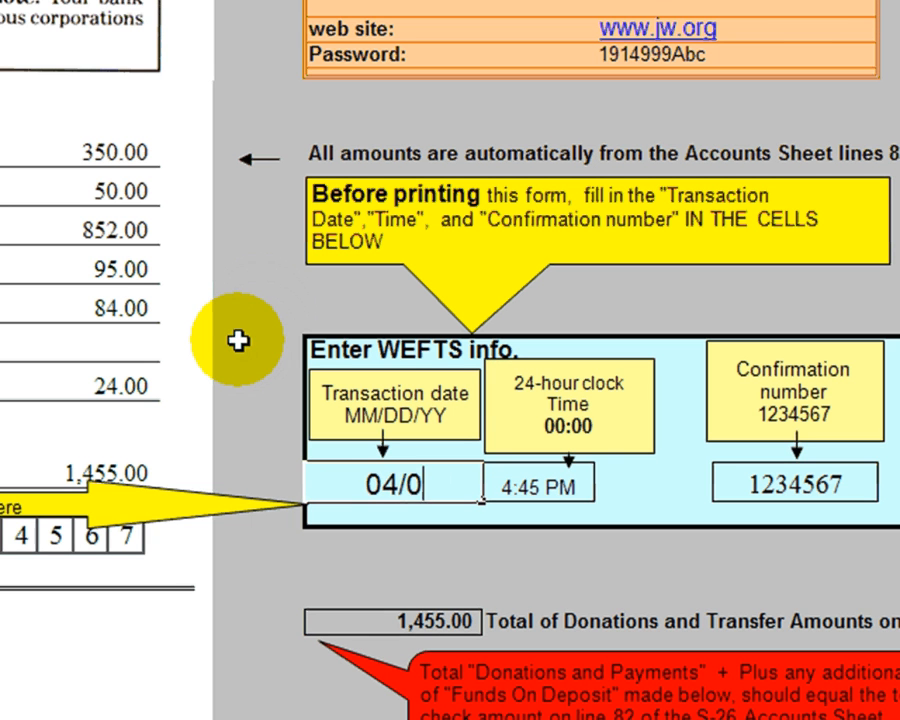
{"action": "type", "text": "3/"}
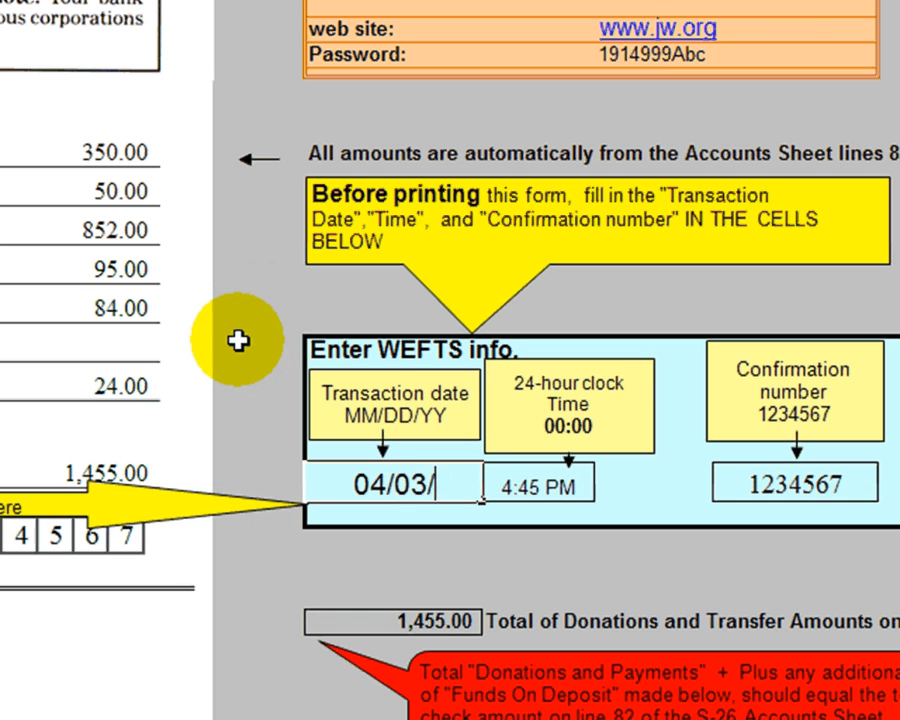
{"action": "type", "text": "15"}
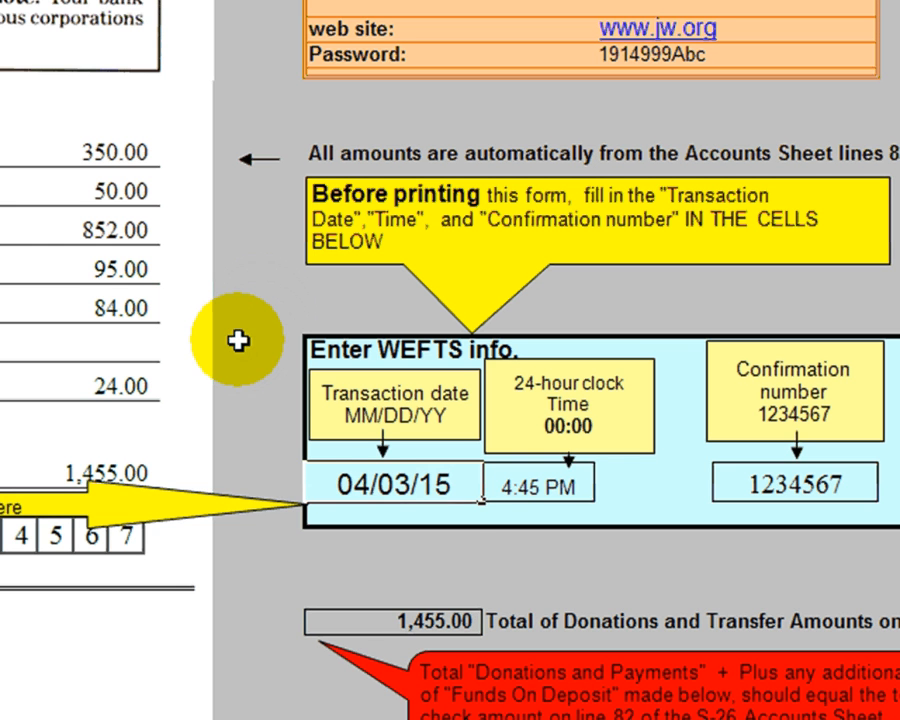
{"action": "key", "text": "Return"}
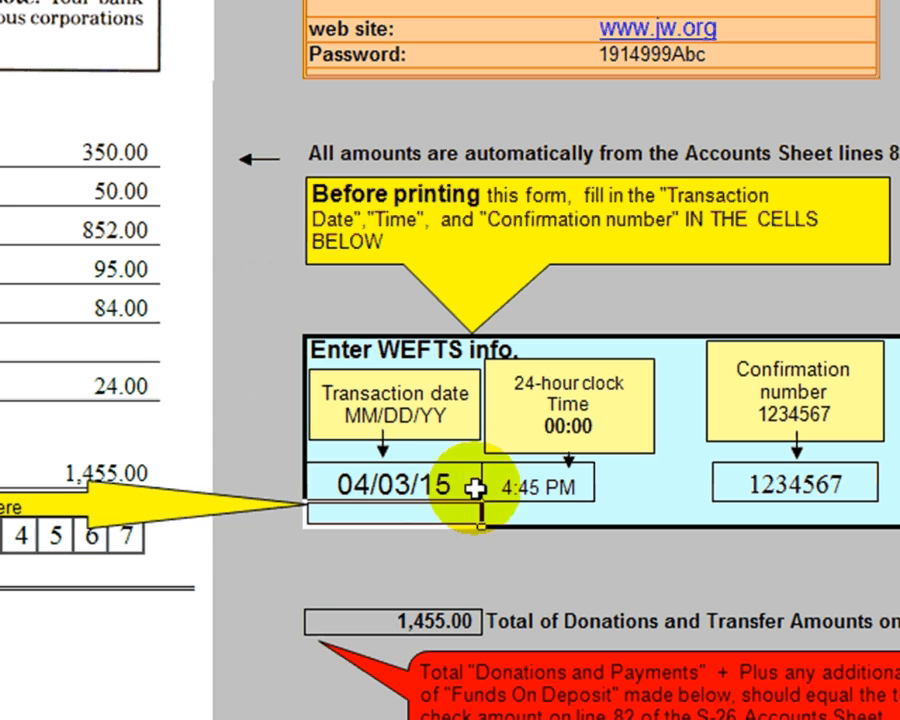
Step: Set the 24-hour clock time in the WEFTS info to 14:25
{"action": "left_click", "coordinate": [524, 488]}
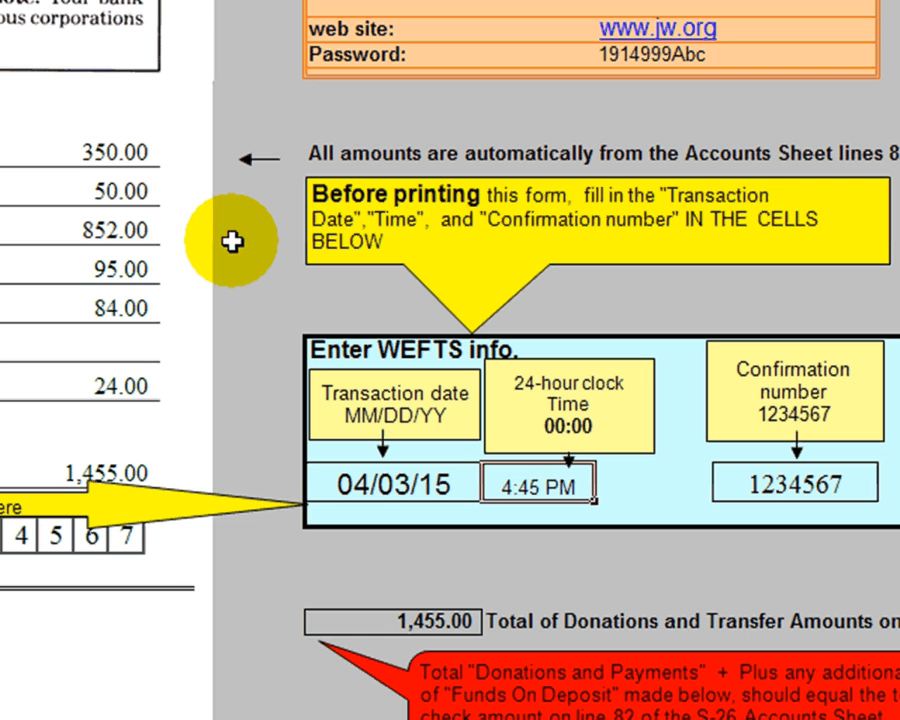
{"action": "type", "text": "14"}
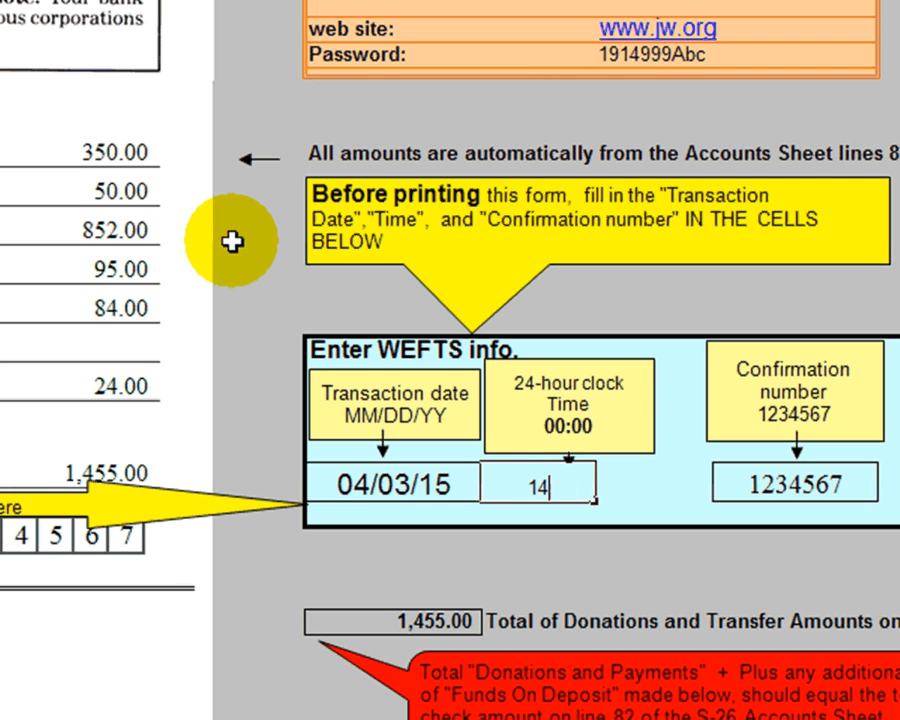
{"action": "type", "text": ":25"}
{"action": "key", "text": "Return"}
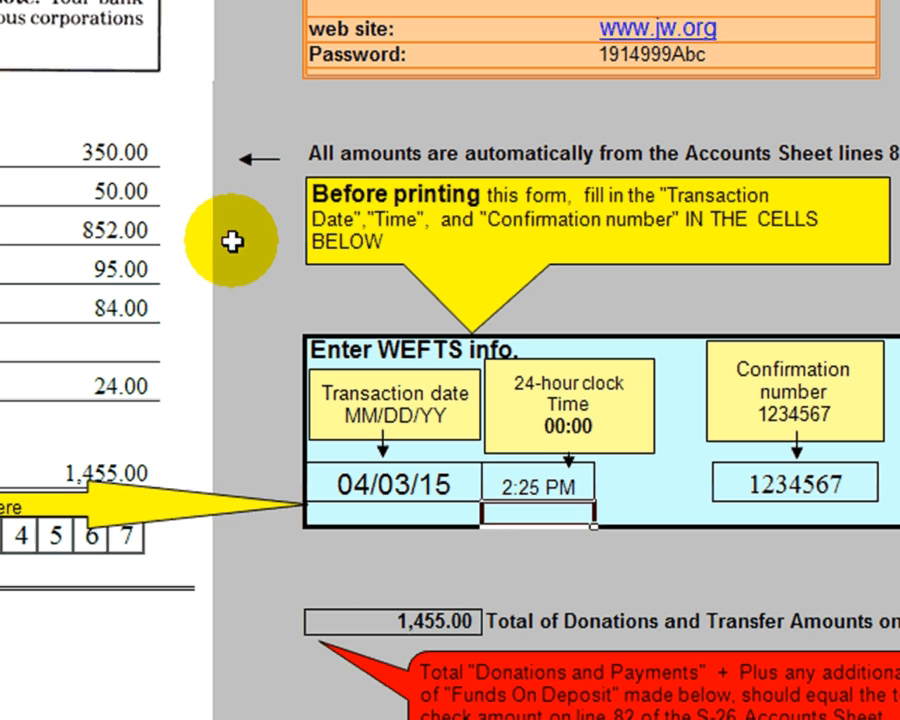
Step: Enter the seven-digit transfer confirmation number in the WEFTS info
{"action": "key", "text": "Up"}
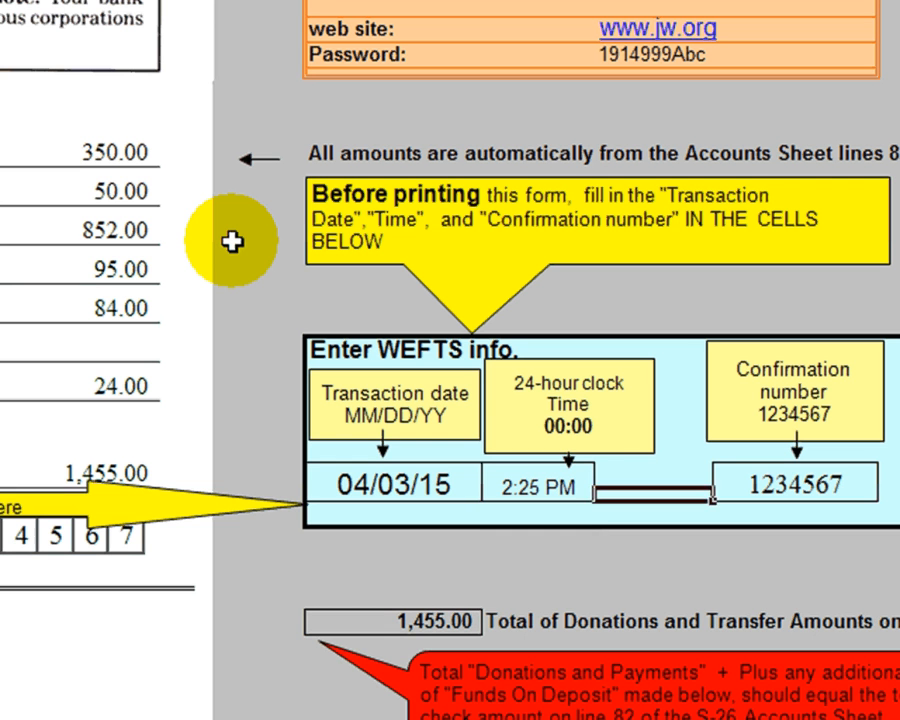
{"action": "key", "text": "Right"}
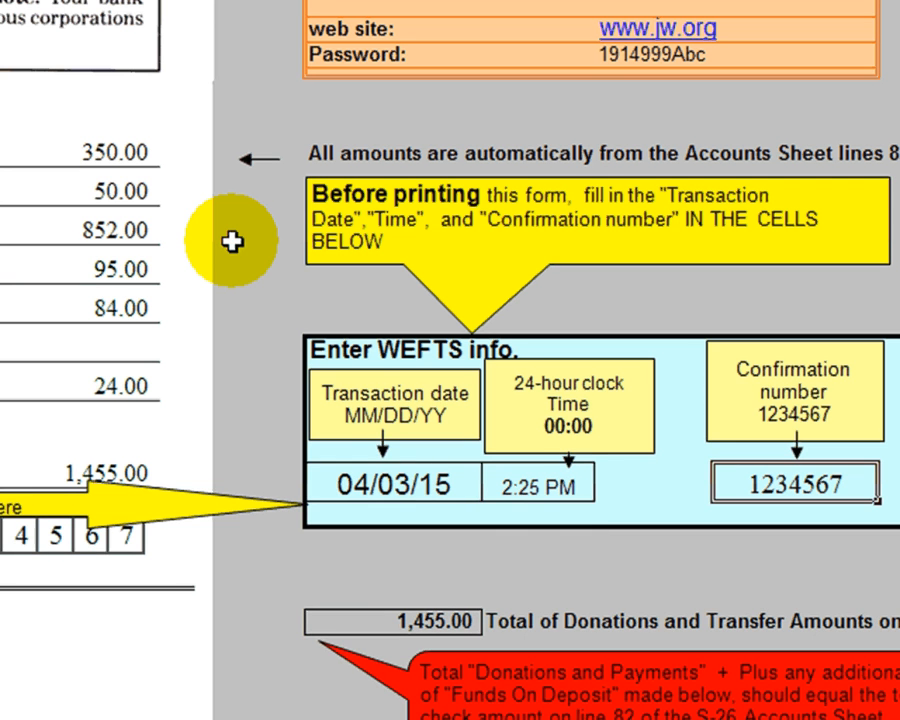
{"action": "type", "text": "37"}
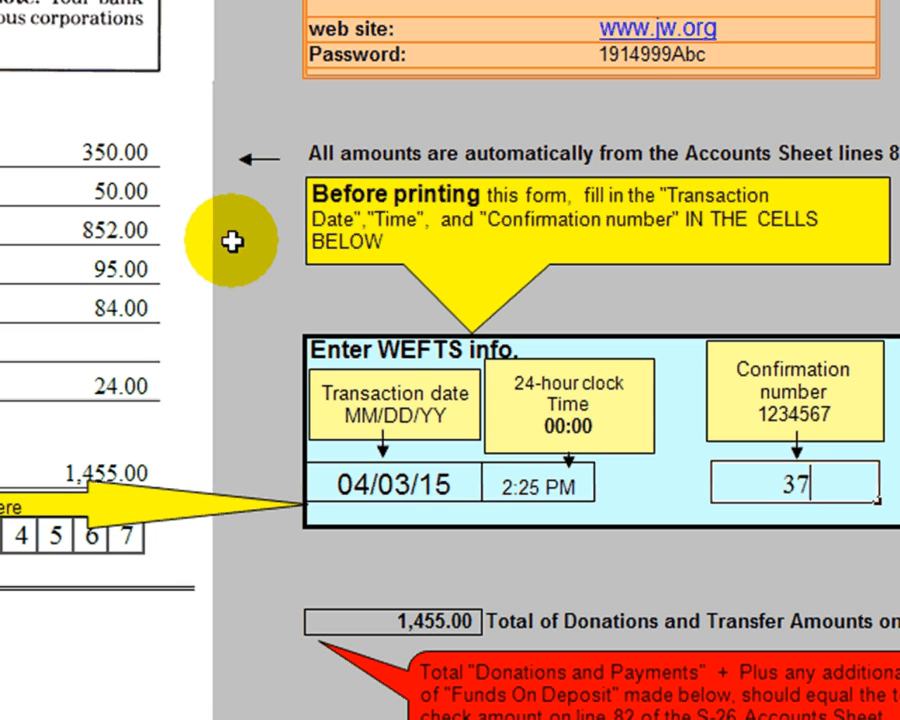
{"action": "type", "text": "89456"}
{"action": "key", "text": "Return"}
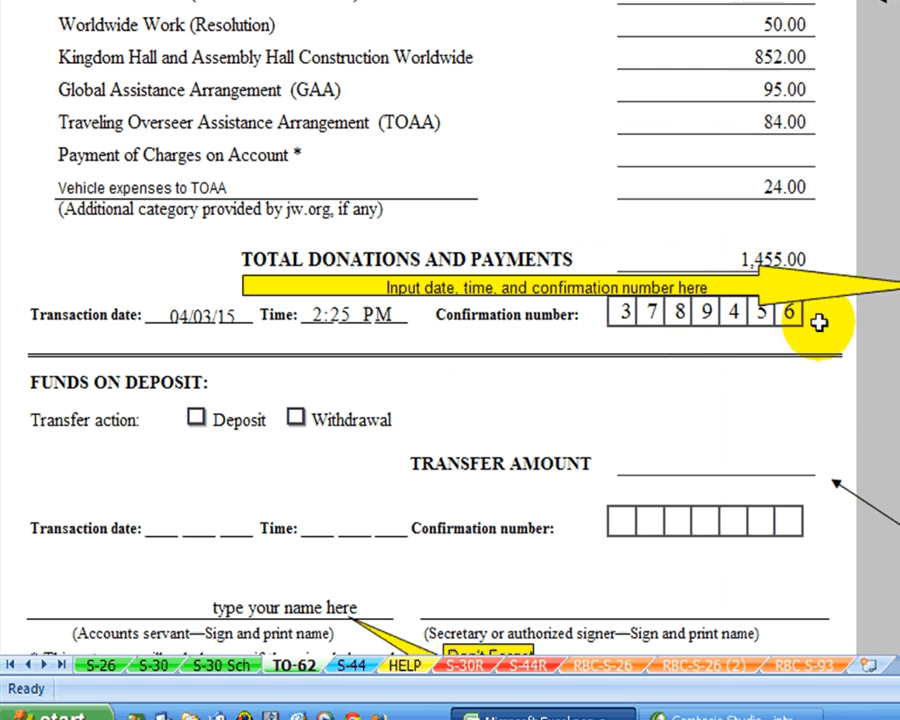
Step: Delete the yellow "Input date, time, and confirmation number here" arrow overlapping the total donations line
{"action": "left_click", "coordinate": [790, 265]}
{"action": "left_click_drag", "start_coordinate": [790, 265], "coordinate": [794, 265]}
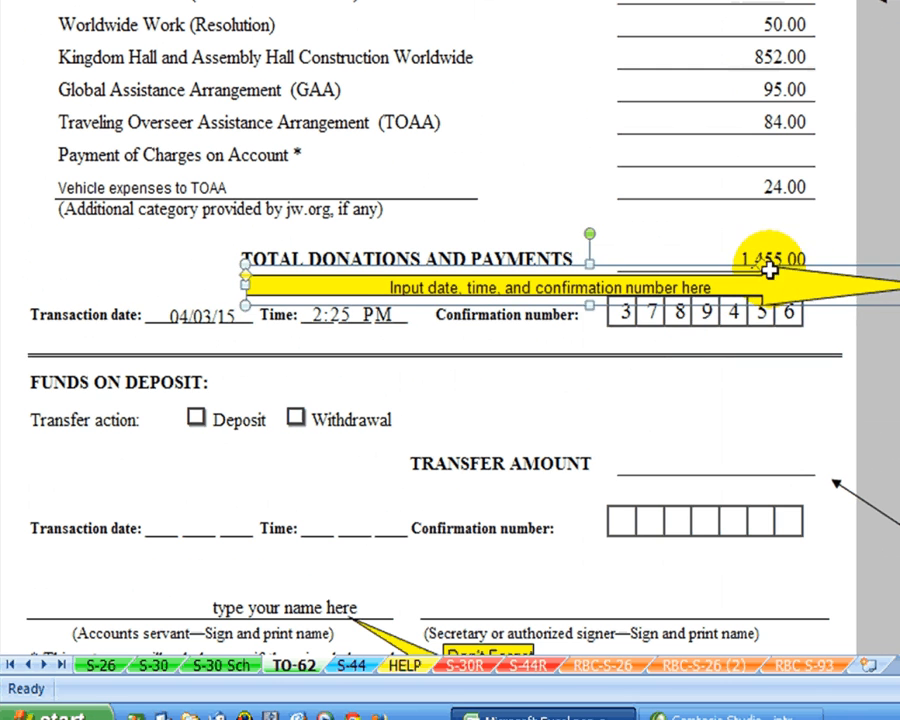
{"action": "key", "text": "Delete"}
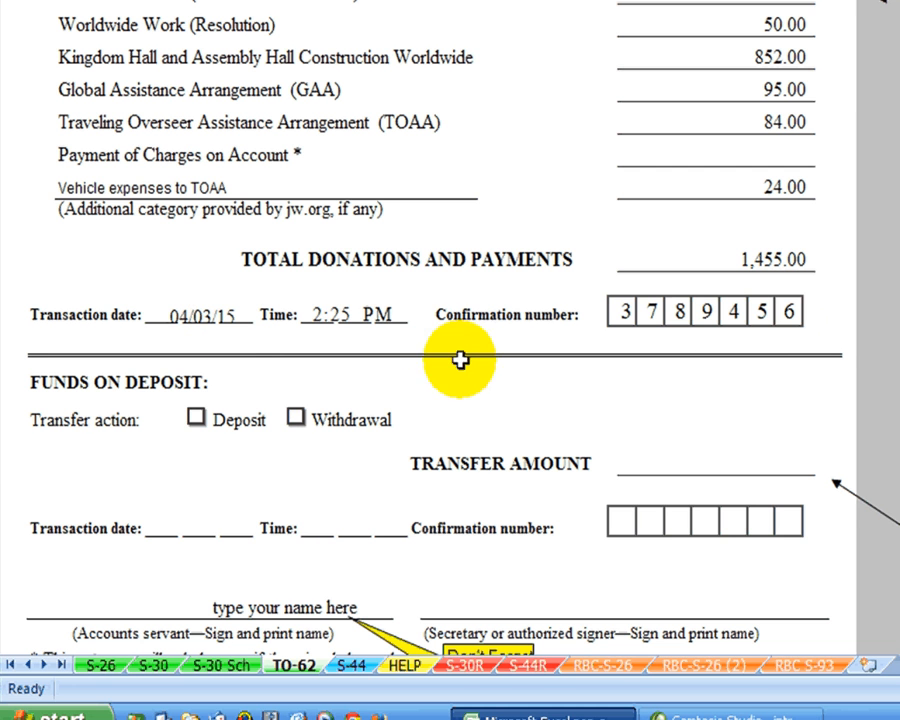
Step: Select the "type your name here" cell on the accounts servant signature line of the TO-62 form
{"action": "left_click", "coordinate": [290, 607]}
{"action": "key", "text": "Up"}
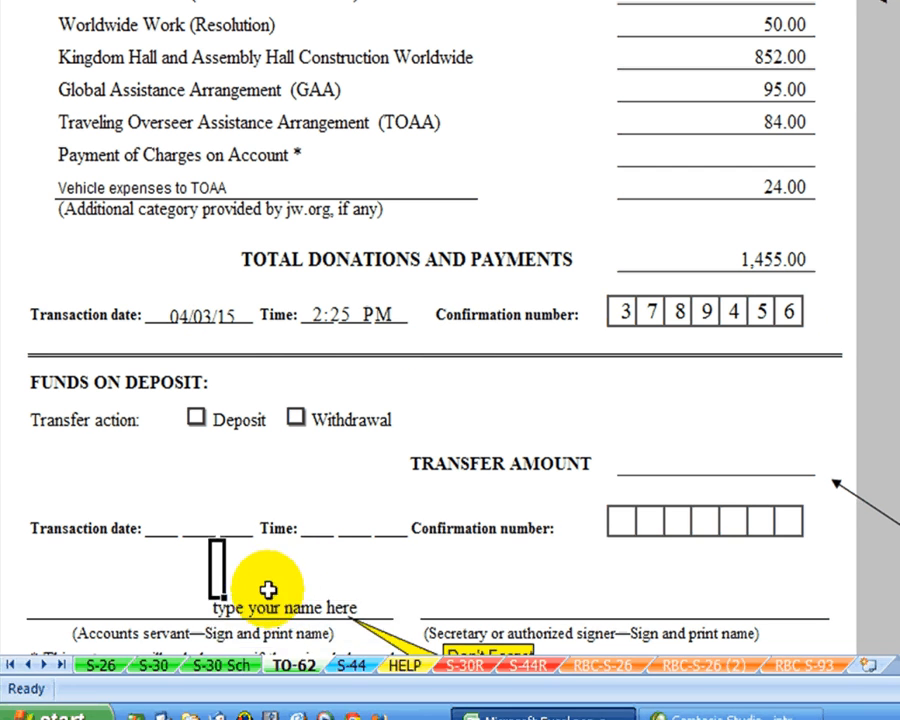
{"action": "left_click", "coordinate": [271, 602]}
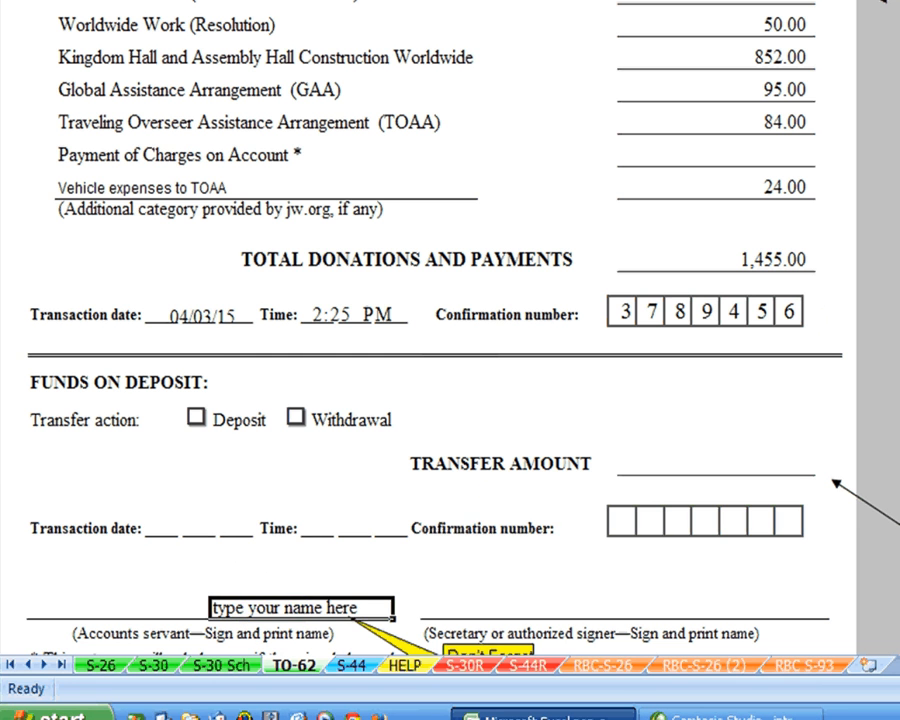
Step: Return to the beginning of the TO-62 Record of Electronic Funds Transfer
{"action": "key", "text": "Up"}
{"action": "key", "text": "Up"}
{"action": "key", "text": "Up"}
{"action": "key", "text": "Up"}
{"action": "key", "text": "Up"}
{"action": "key", "text": "Up"}
{"action": "key", "text": "Up"}
{"action": "key", "text": "Up"}
{"action": "key", "text": "Up"}
{"action": "key", "text": "Up"}
{"action": "key", "text": "Up"}
{"action": "key", "text": "Up"}
{"action": "key", "text": "Up"}
{"action": "key", "text": "Up"}
{"action": "key", "text": "Up"}
{"action": "key", "text": "Up"}
{"action": "key", "text": "Up"}
{"action": "key", "text": "Up"}
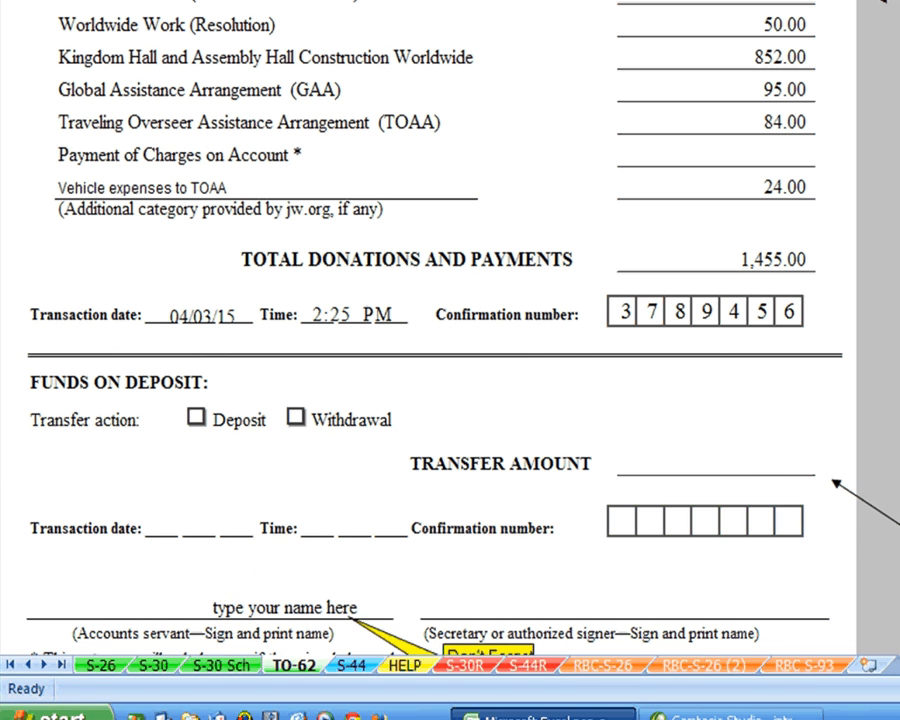
{"action": "key", "text": "Up"}
{"action": "key", "text": "Up"}
{"action": "key", "text": "Up"}
{"action": "key", "text": "Up"}
{"action": "key", "text": "Up"}
{"action": "key", "text": "Up"}
{"action": "key", "text": "Up"}
{"action": "key", "text": "Up"}
{"action": "key", "text": "Up"}
{"action": "key", "text": "Up"}
{"action": "key", "text": "Up"}
{"action": "key", "text": "Up"}
{"action": "key", "text": "Up"}
{"action": "key", "text": "Up"}
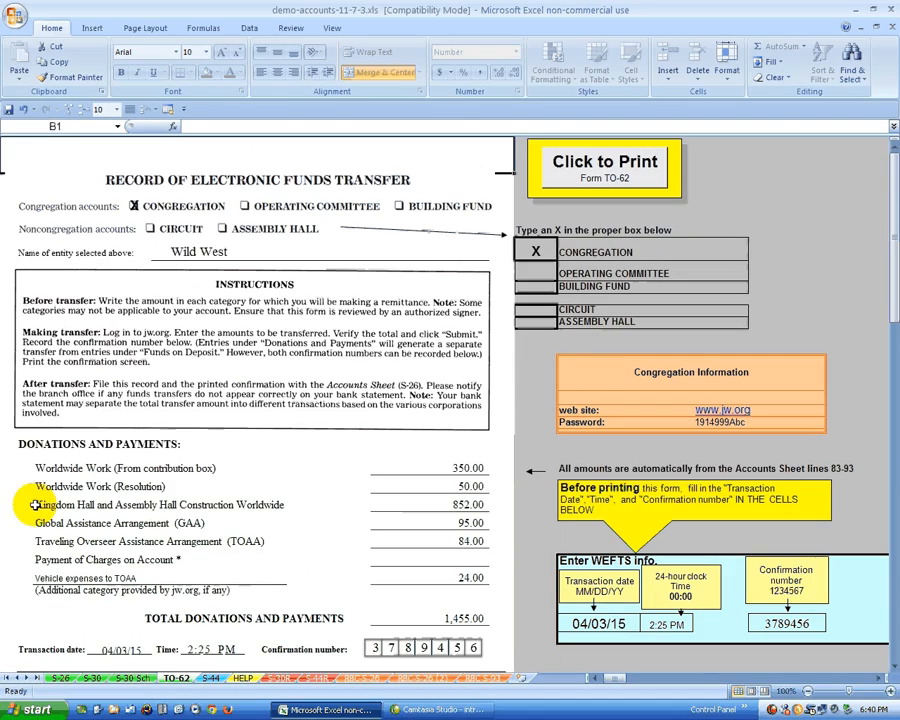
Step: Check the Branch Transfer confirmation number and date on row 82 of the S-26 sheet
{"action": "left_click", "coordinate": [56, 679]}
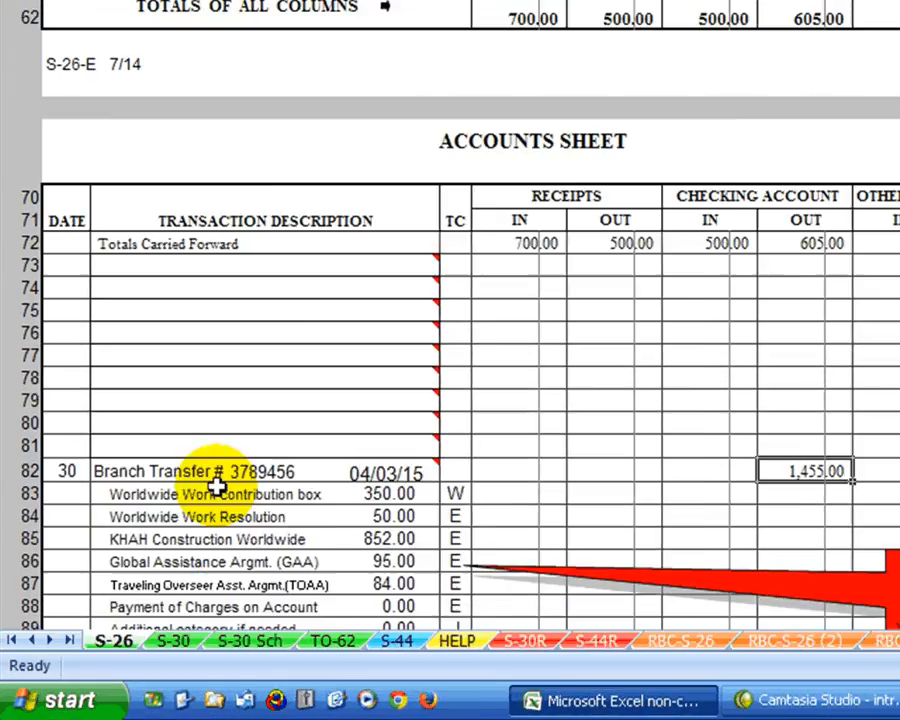
{"action": "mouse_move", "coordinate": [209, 473]}
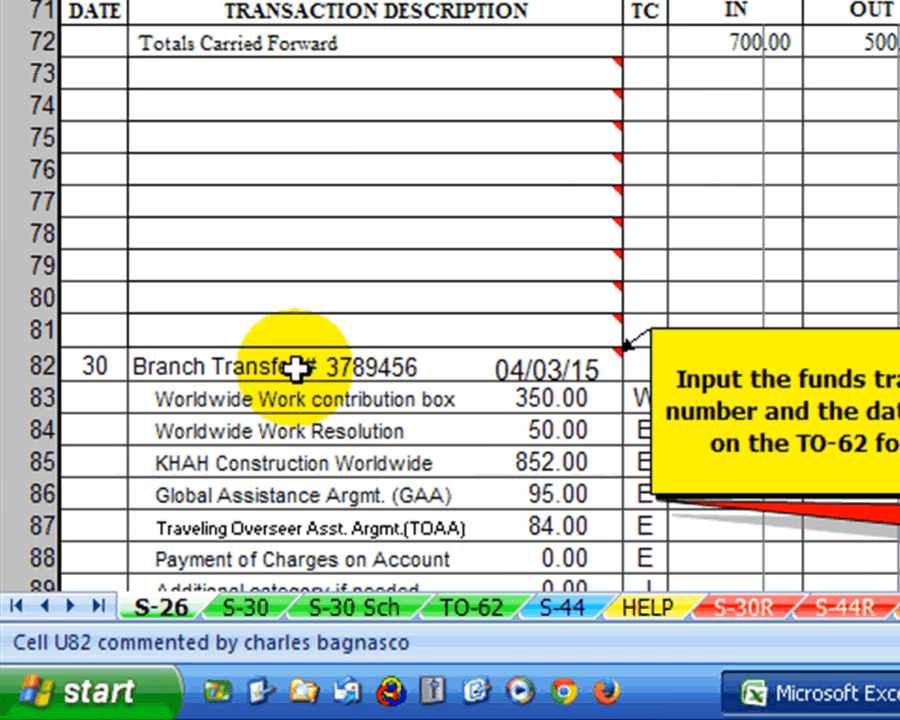